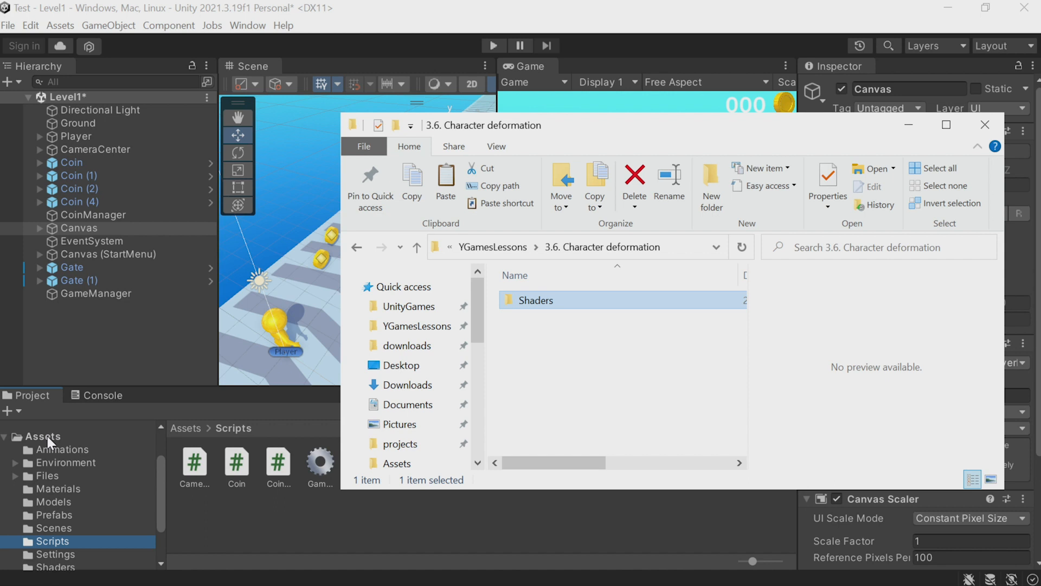
- Open the Shaders folder inside the project's Assets
click(48, 436)
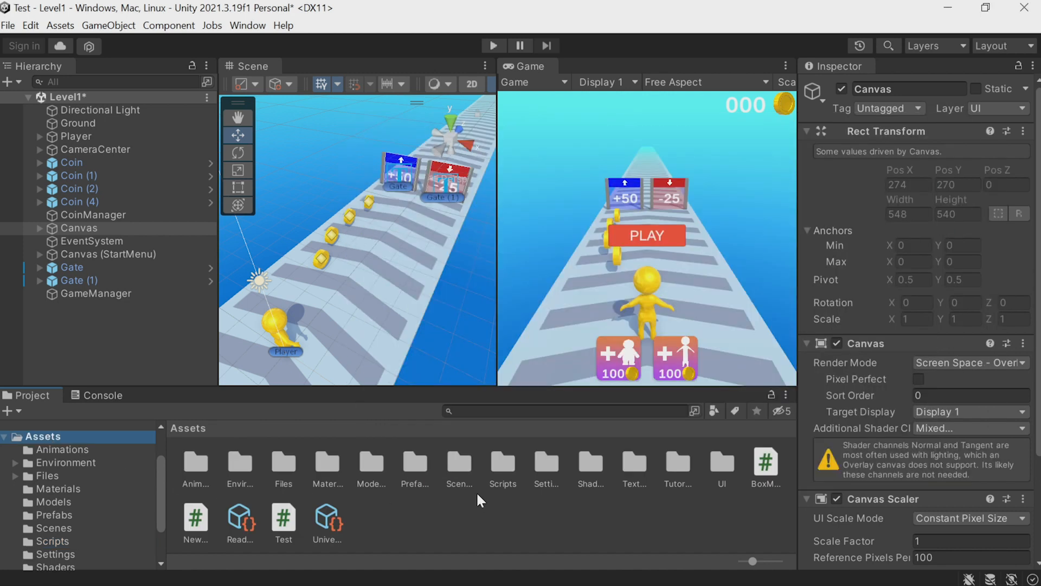
double_click(592, 469)
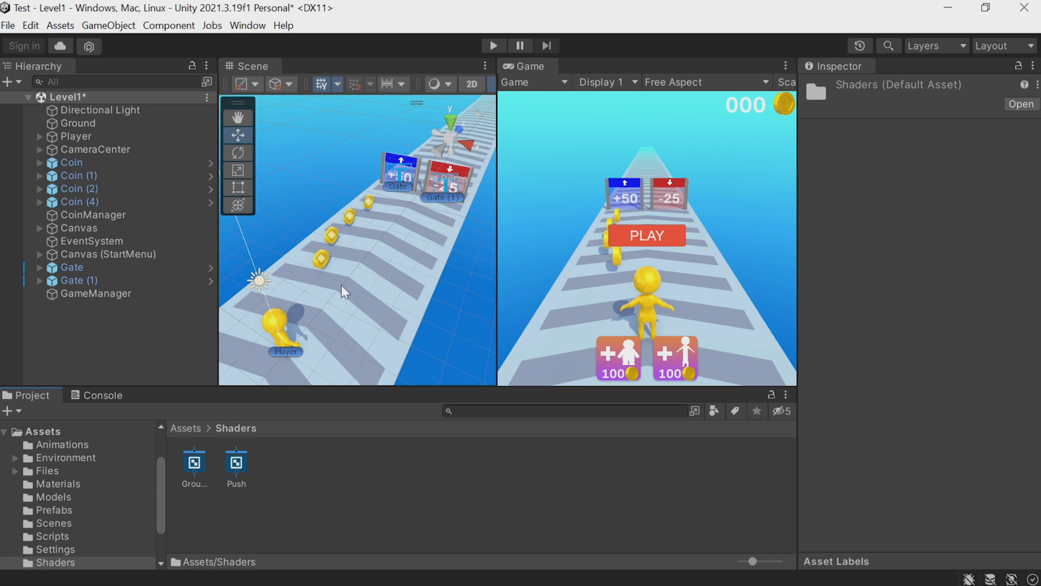
scroll(340, 286, down, 3)
alt+drag(341, 287, 370, 203)
scroll(370, 201, up, 4)
scroll(370, 201, up, 2)
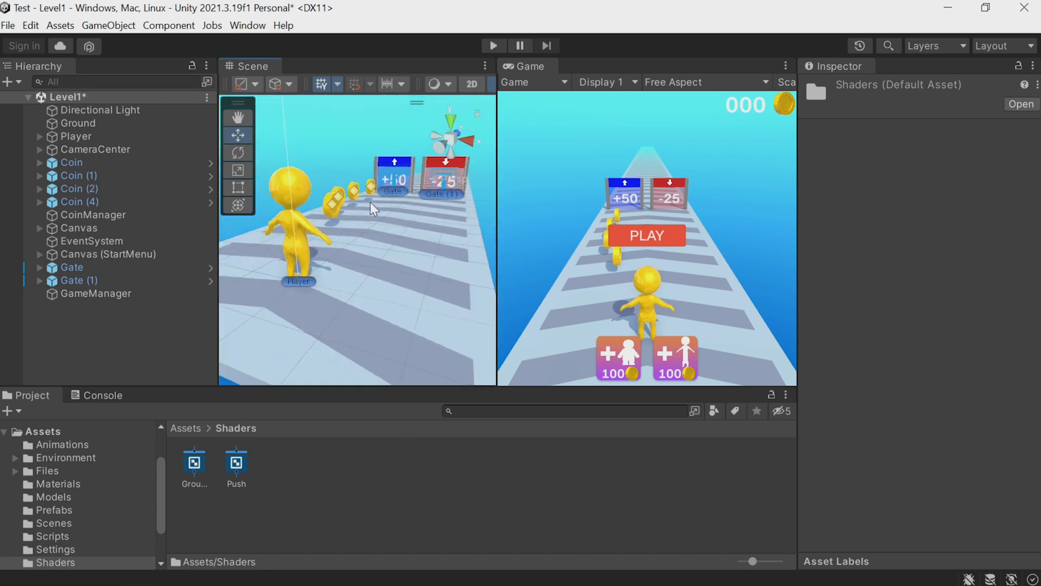
alt+drag(233, 264, 295, 184)
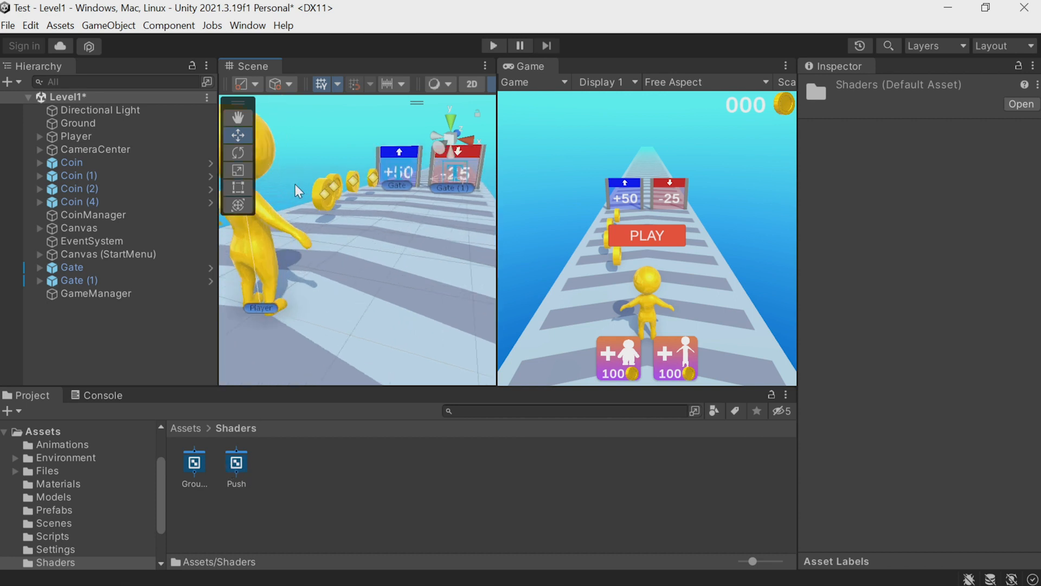
scroll(372, 204, down, 2)
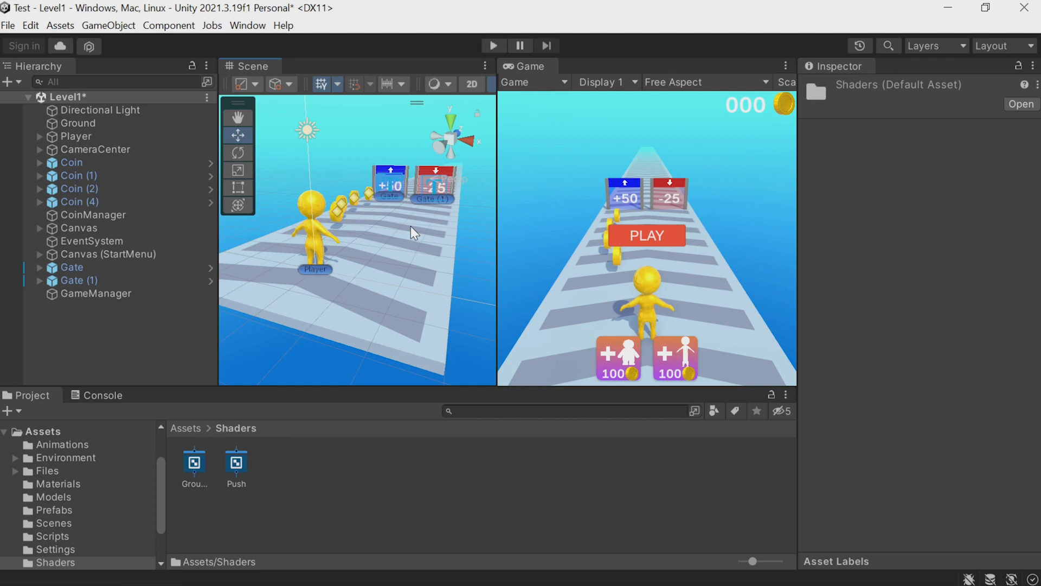
alt+drag(411, 226, 376, 249)
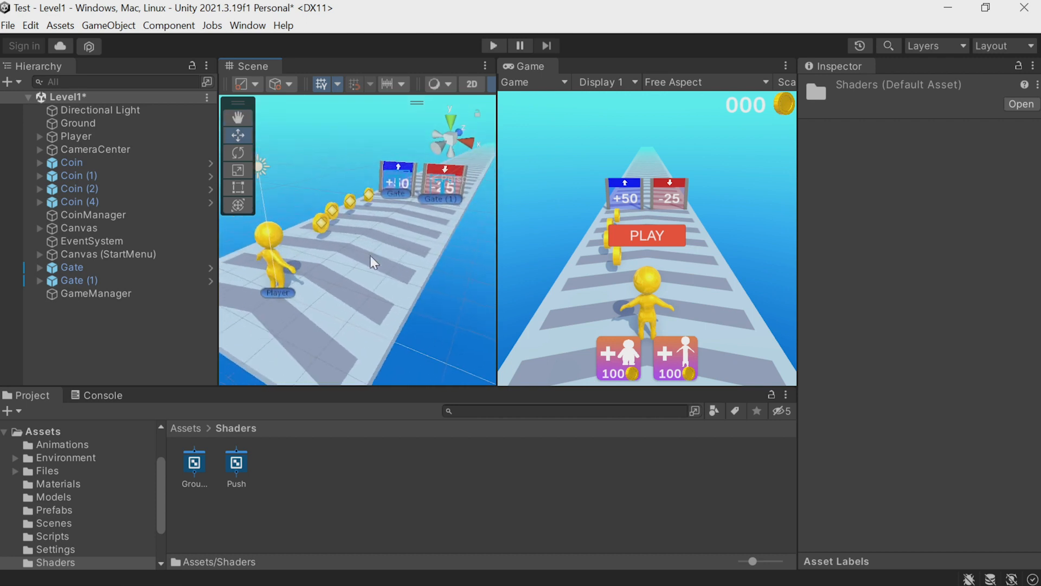
- Create a material named Push from the Push shader graph in the Shaders folder
click(242, 461)
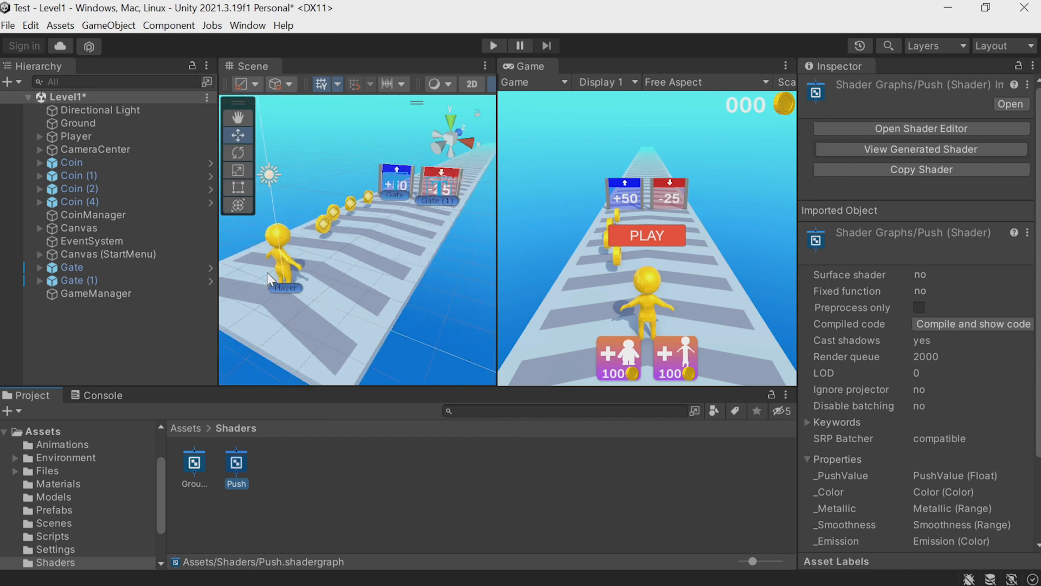
right_drag(267, 272, 313, 270)
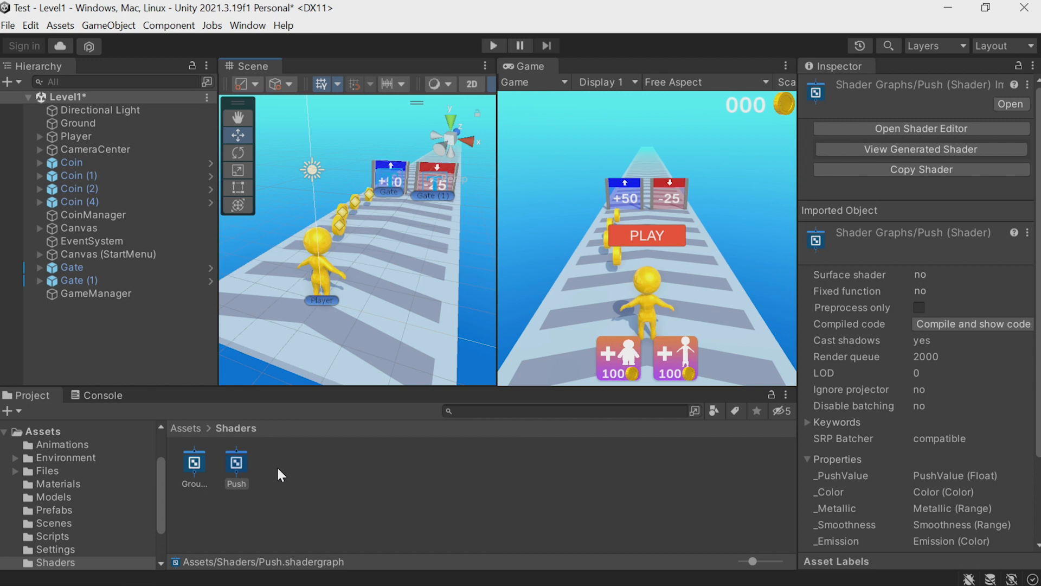
right_click(240, 459)
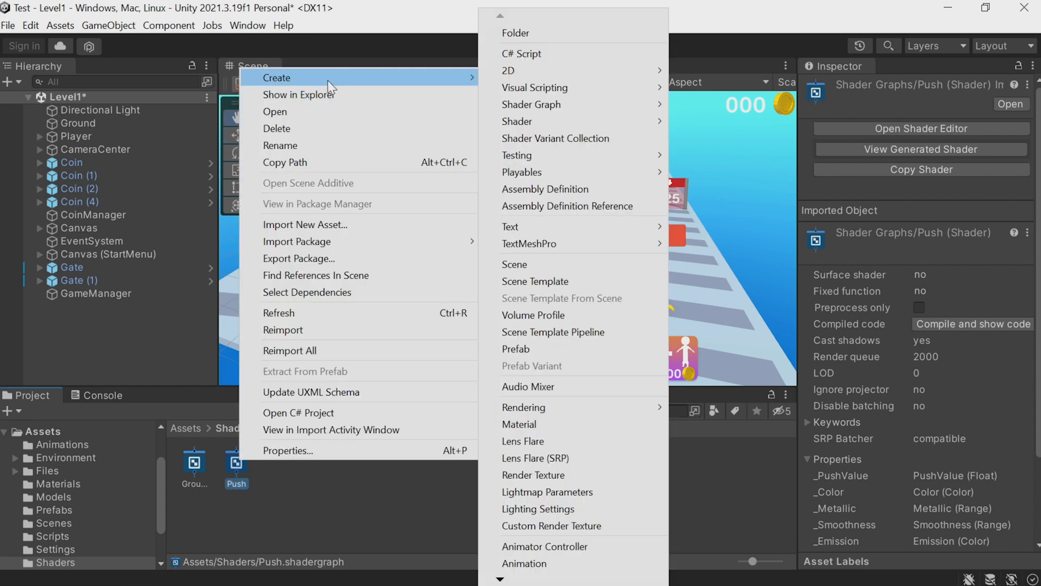
click(520, 424)
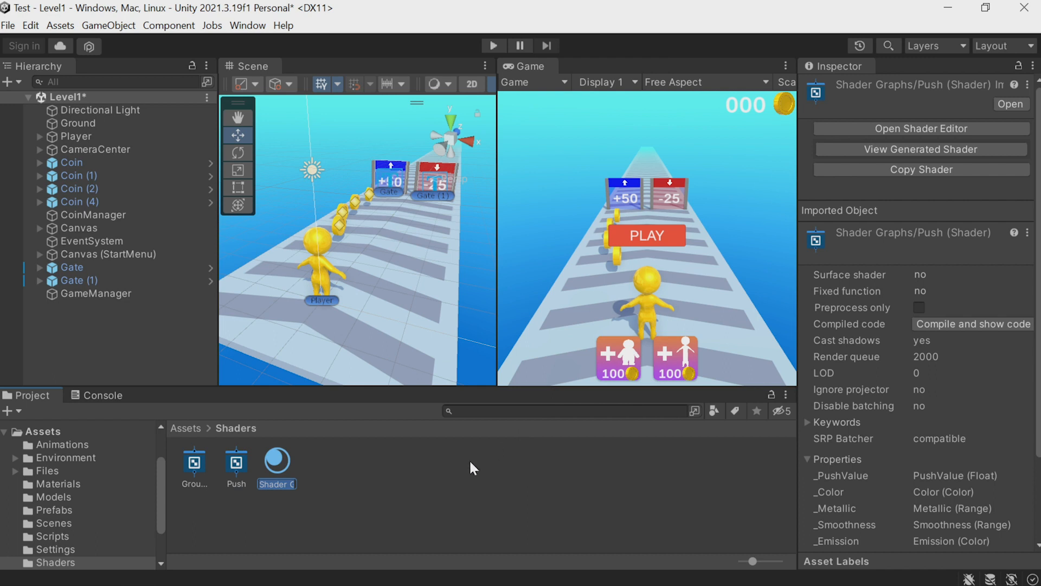
text(Push)
key(Return)
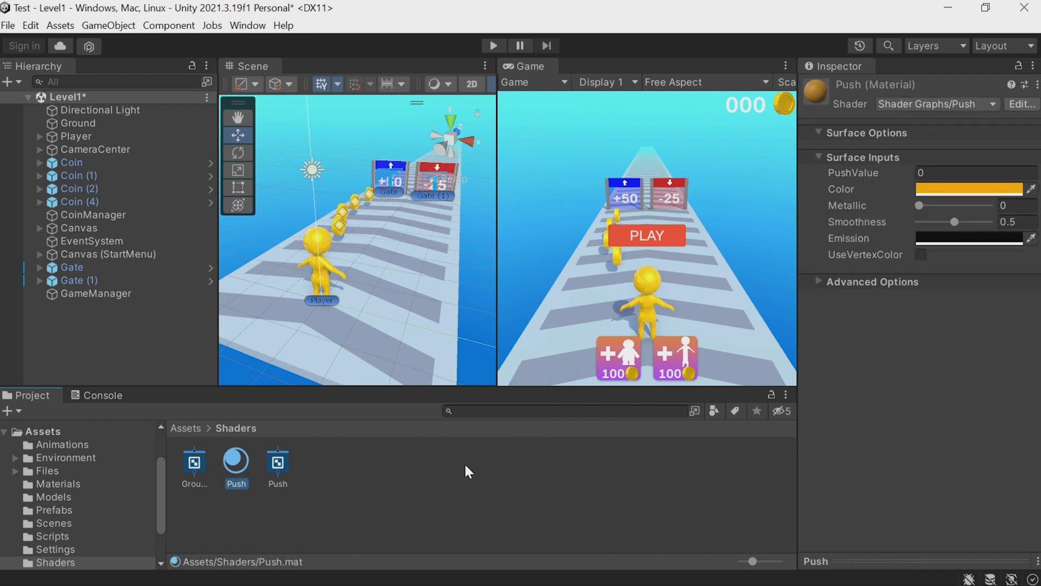
- Apply the Push material to the player's character model in the scene
drag(243, 461, 317, 243)
drag(224, 464, 315, 245)
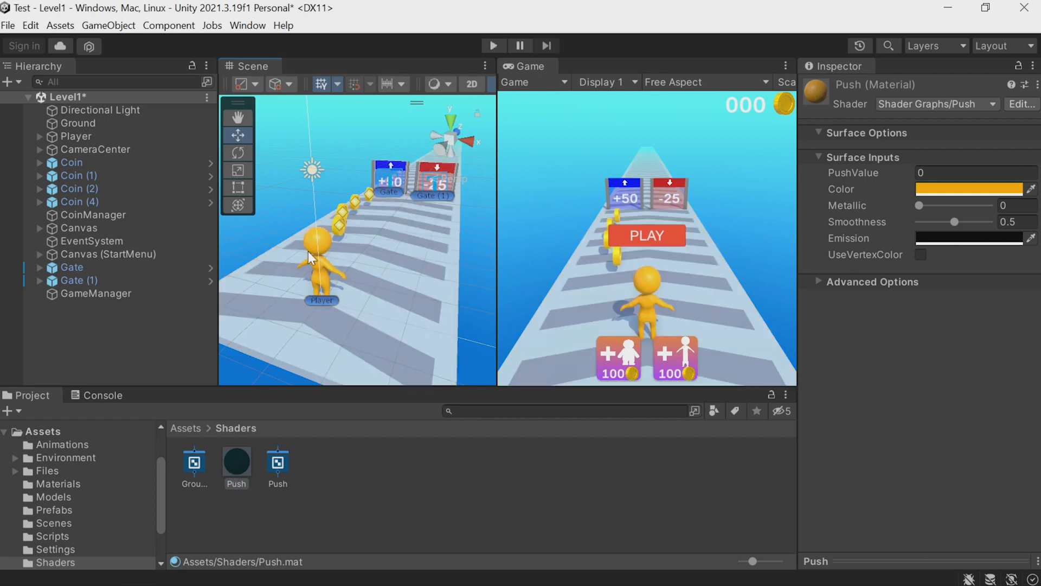
click(306, 257)
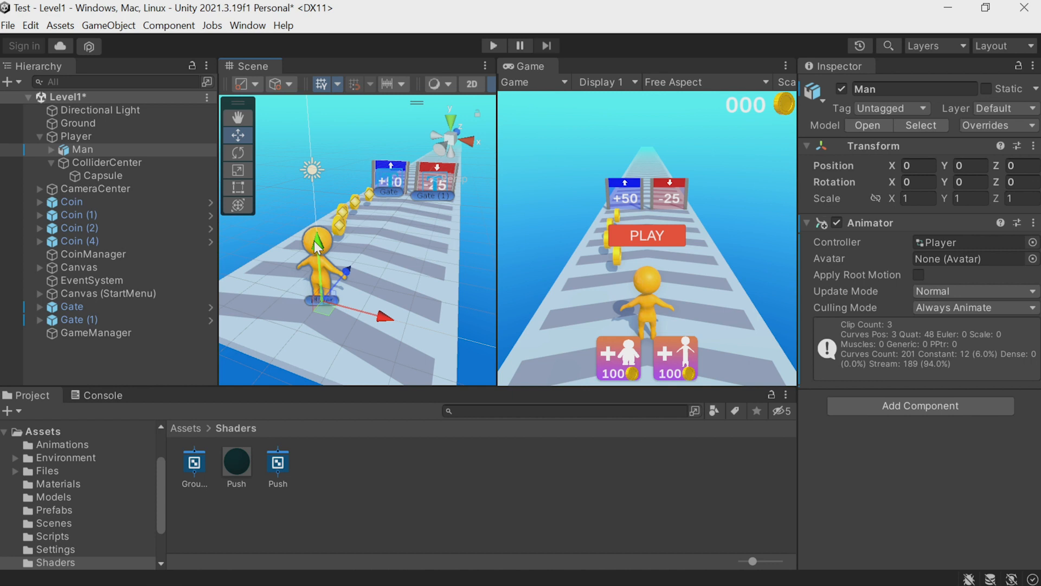
- On the Man's Body mesh, set the Push material's colour to orange CF8F00 and its PushValue to 0.16
click(238, 465)
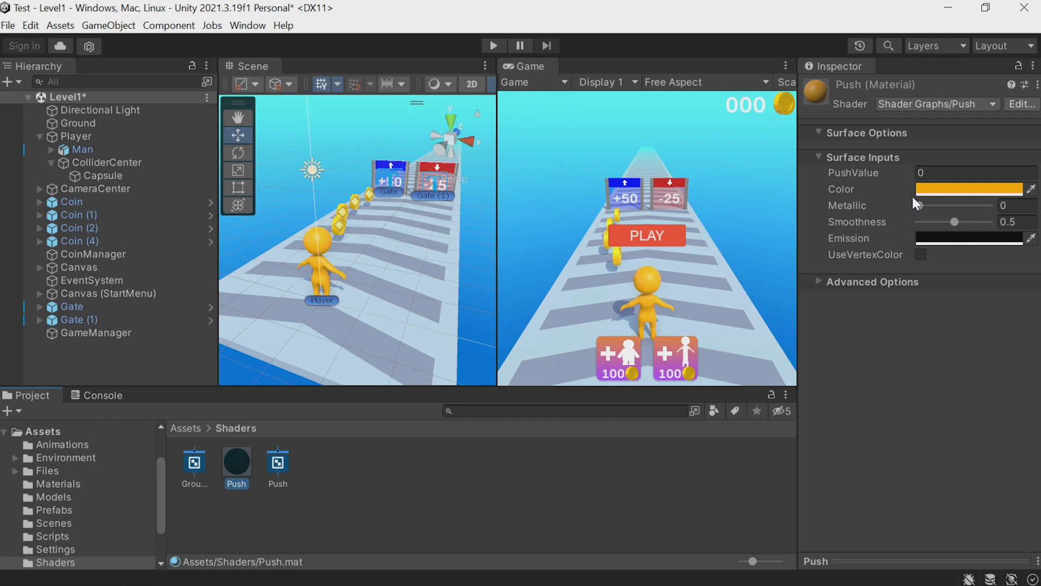
click(51, 149)
click(88, 215)
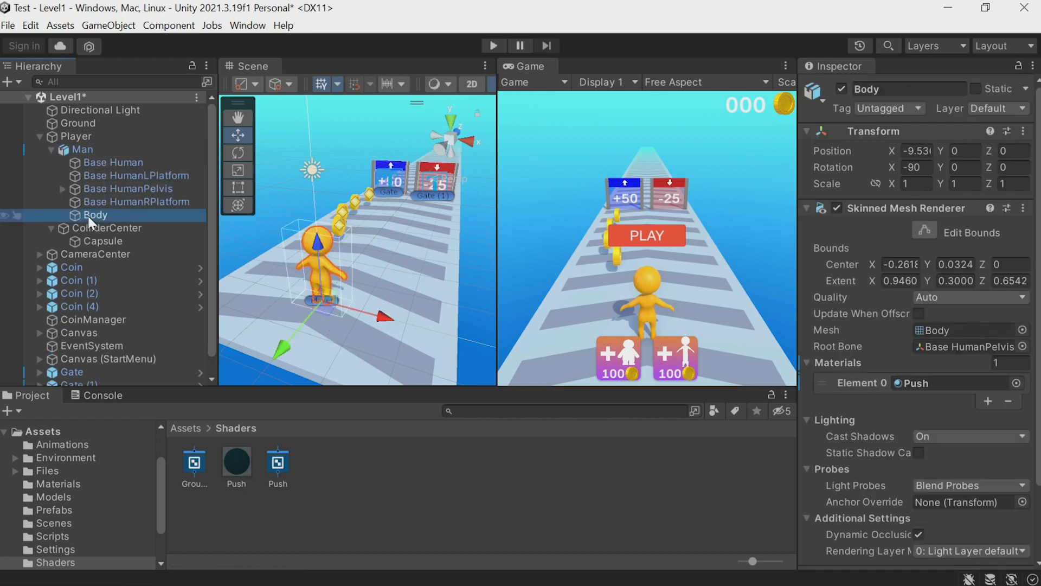
scroll(894, 316, down, 3)
click(806, 483)
scroll(860, 448, down, 3)
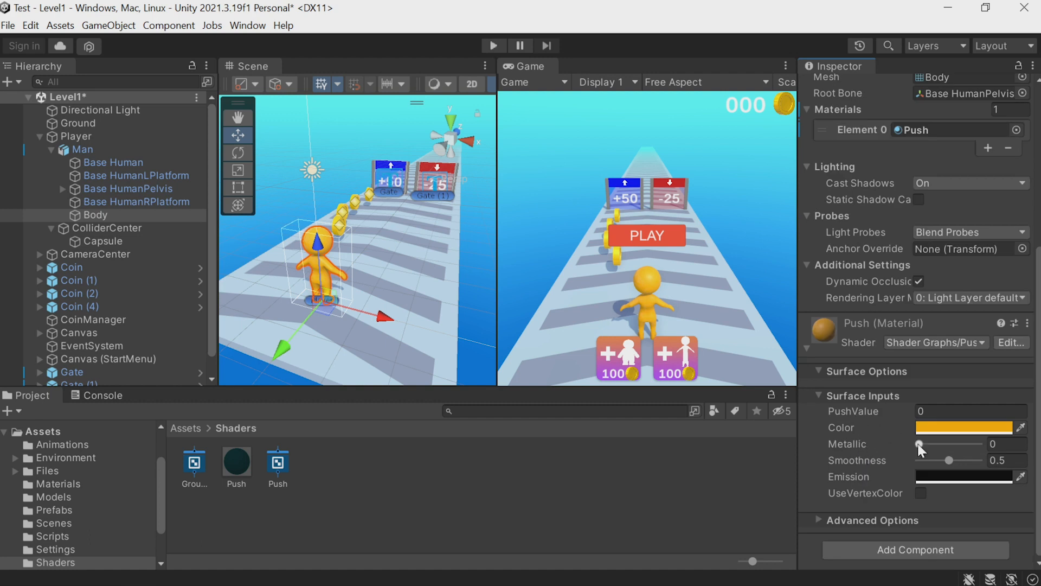
click(931, 427)
drag(984, 334, 1014, 293)
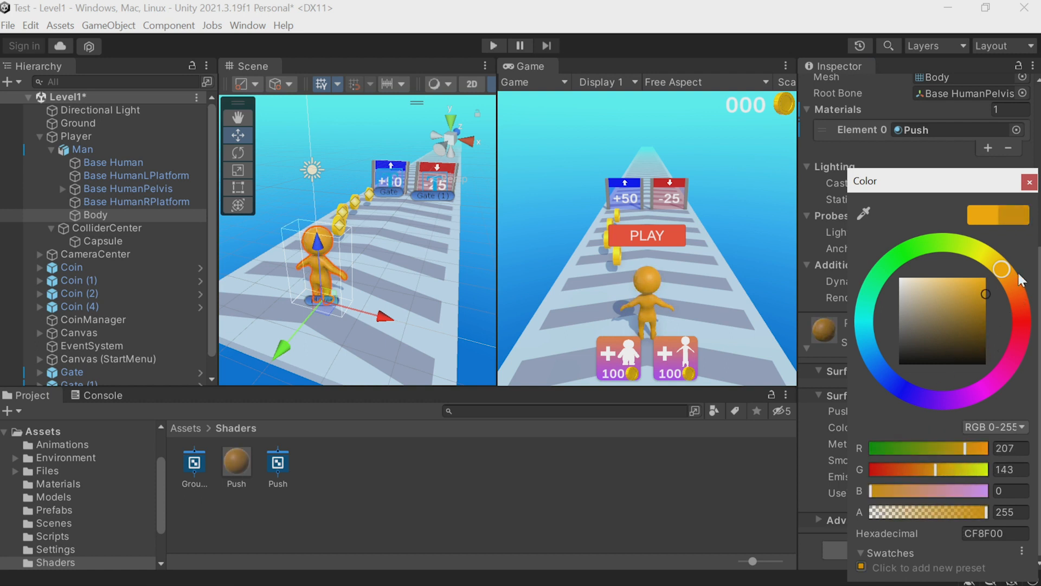
click(1030, 181)
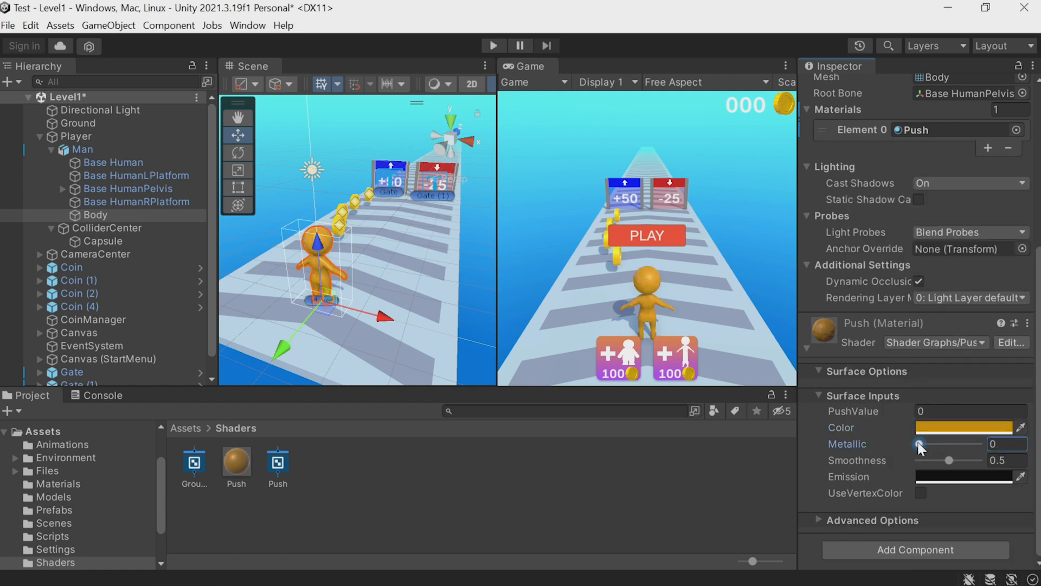
drag(878, 406, 891, 414)
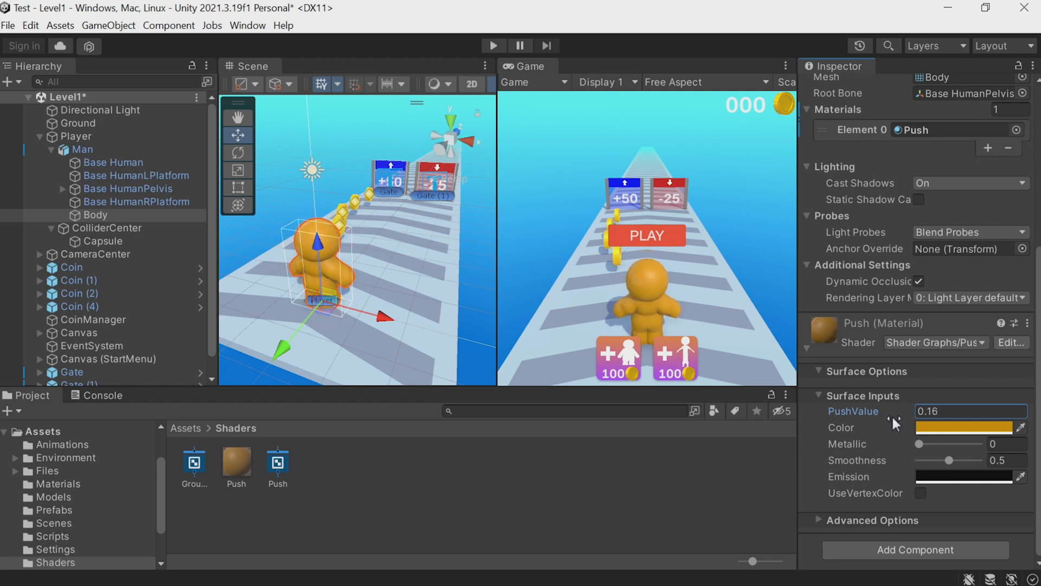
- Open the Push shader graph in an enlarged floating window, examine its Vertex and Fragment blocks, and close it
double_click(281, 463)
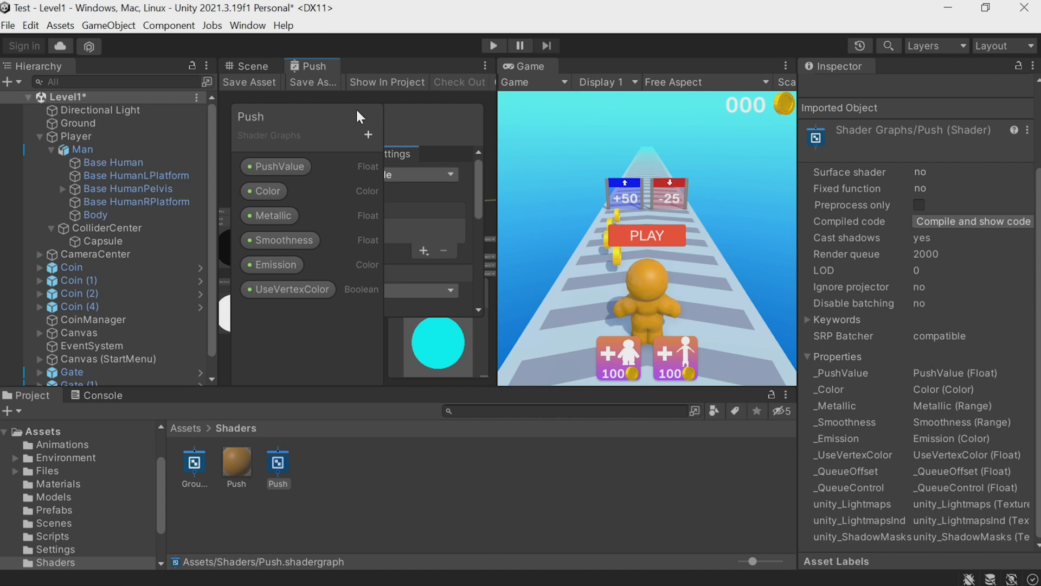
drag(308, 67, 332, 265)
drag(472, 439, 1002, 573)
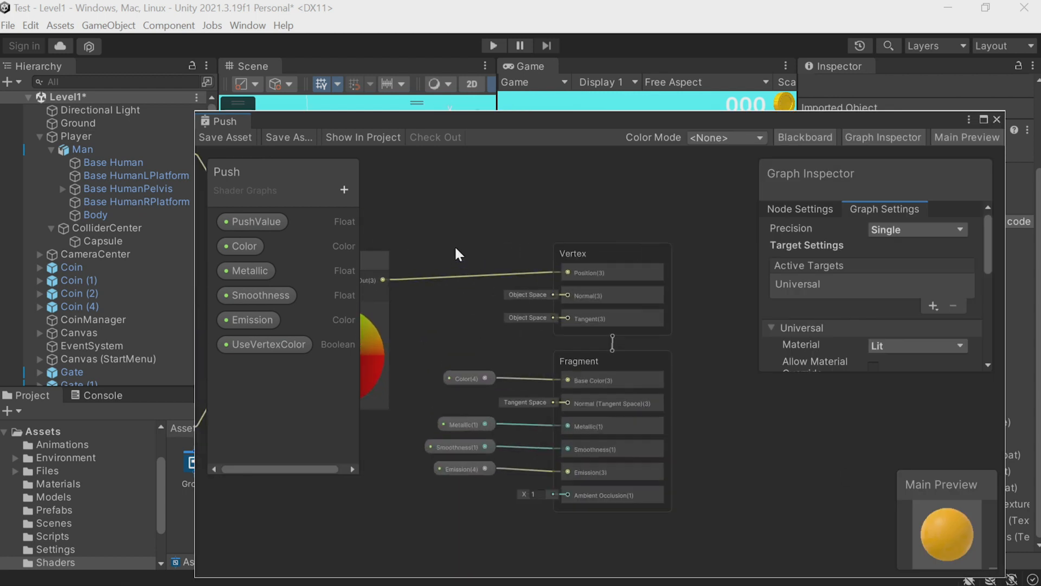
middle_drag(475, 236, 500, 215)
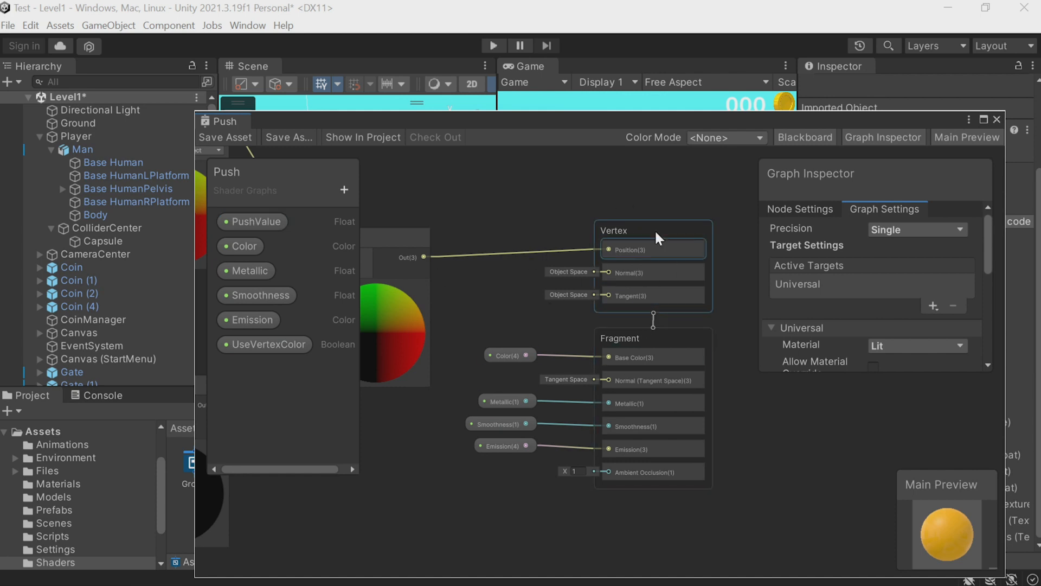
click(997, 120)
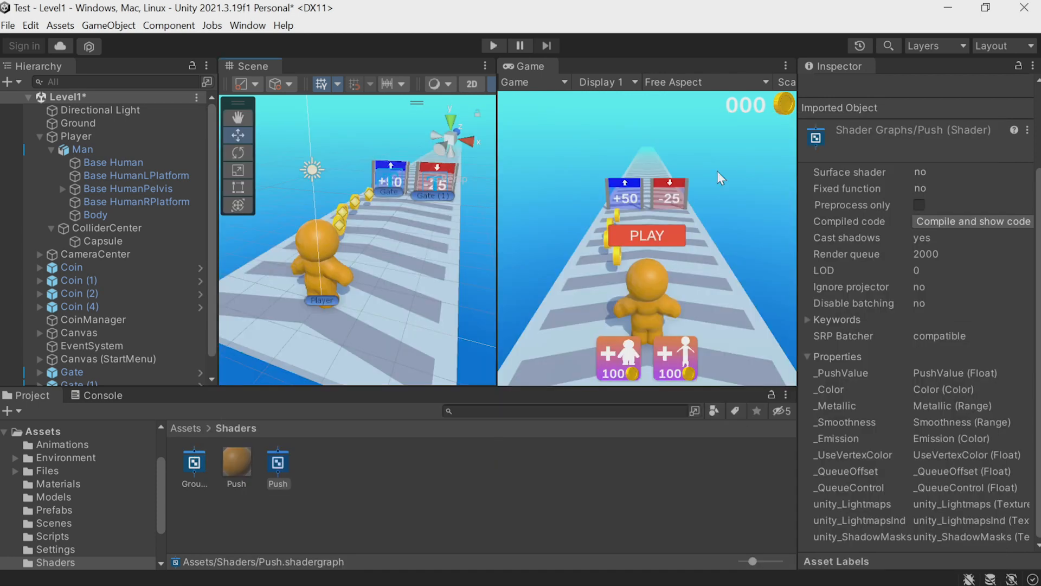
- Set the Push material's PushValue to 0 on the Man's Body mesh
click(131, 151)
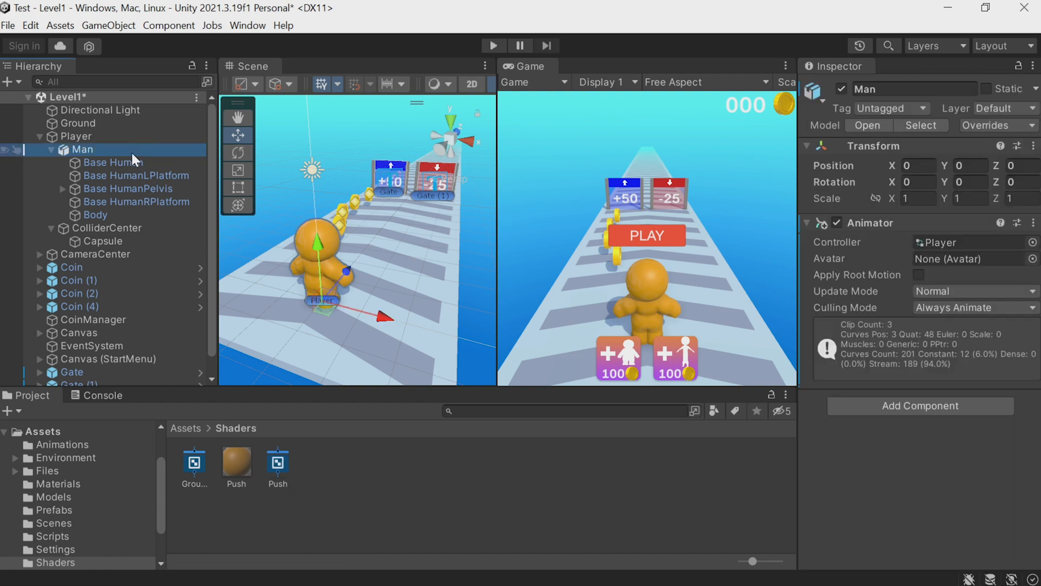
click(95, 215)
scroll(984, 368, down, 5)
click(948, 406)
text(0)
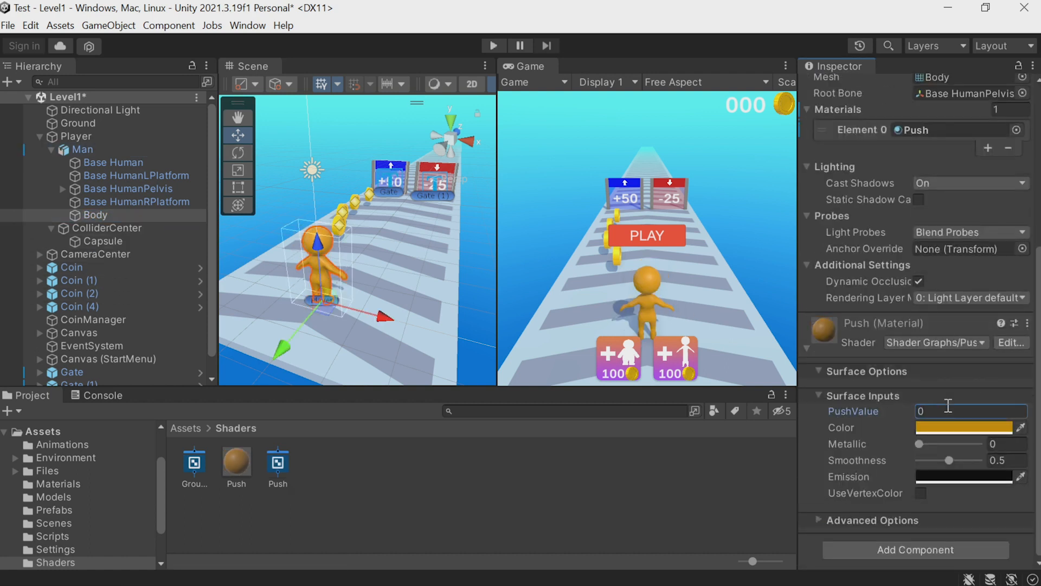
- Create a material named Ground from the Ground shader graph in the Shaders folder
click(192, 475)
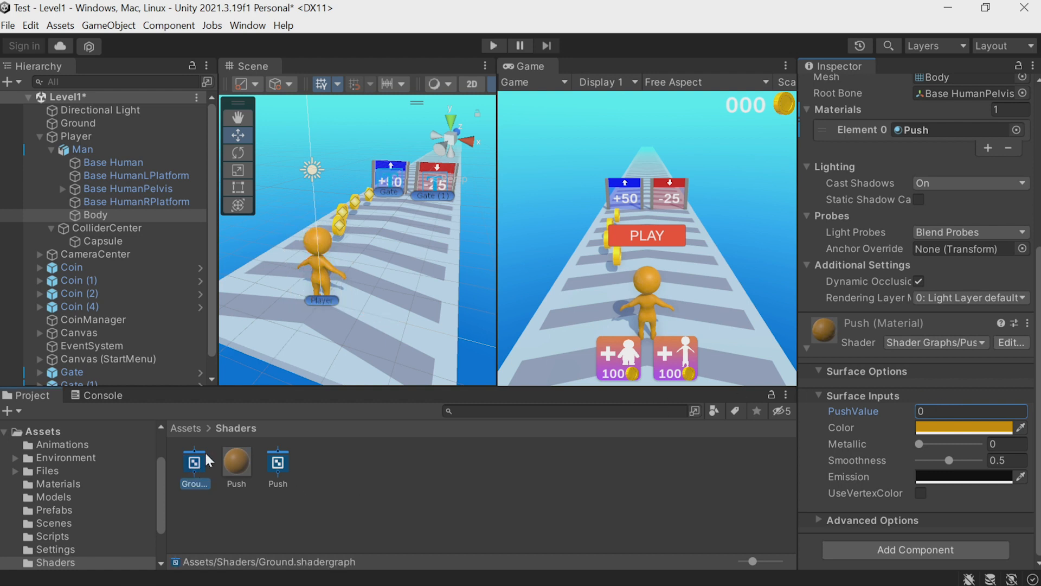
right_click(201, 476)
mouse_move(335, 88)
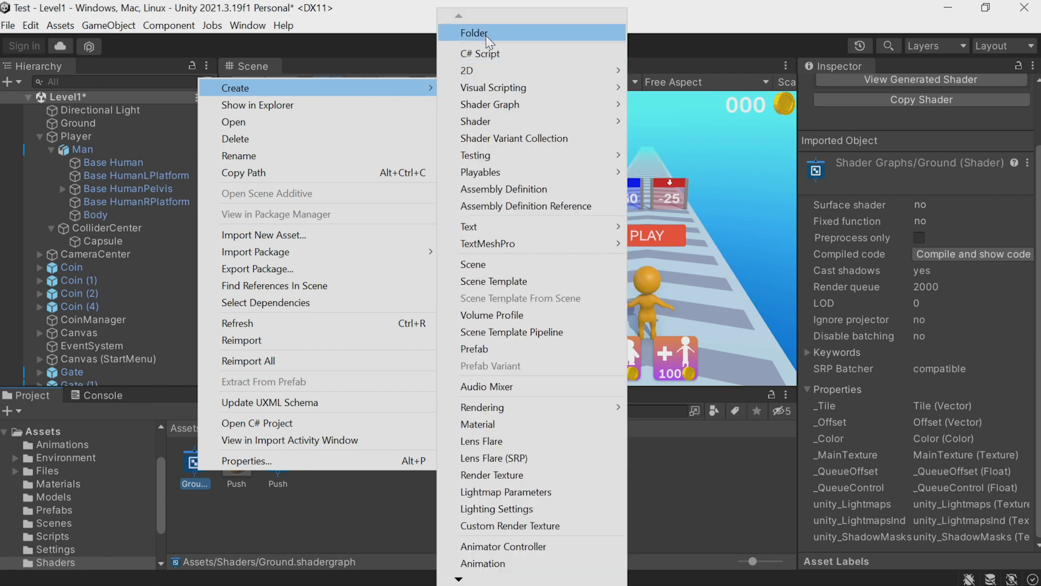
click(478, 424)
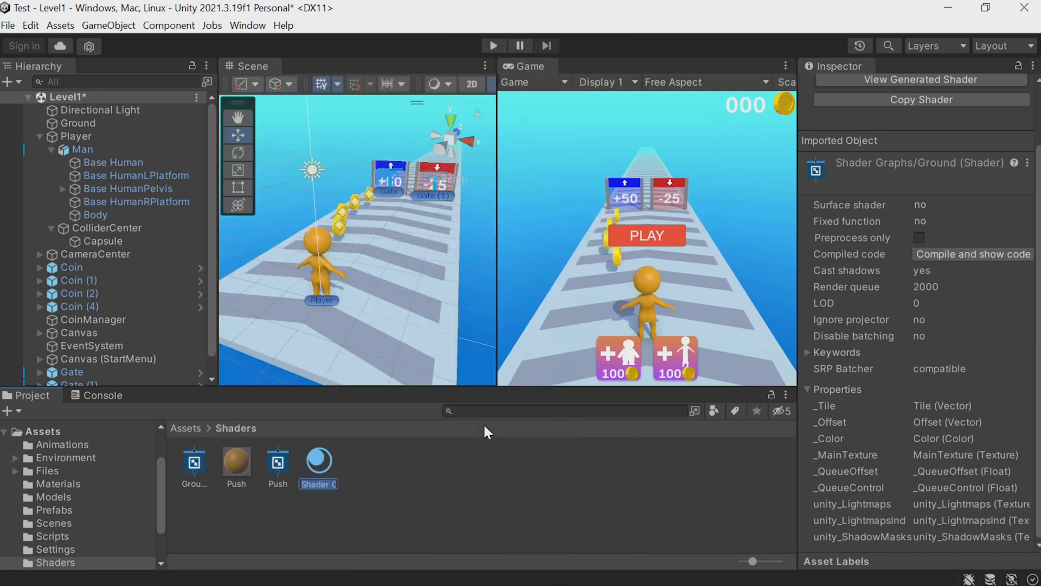
text(Ground)
key(Return)
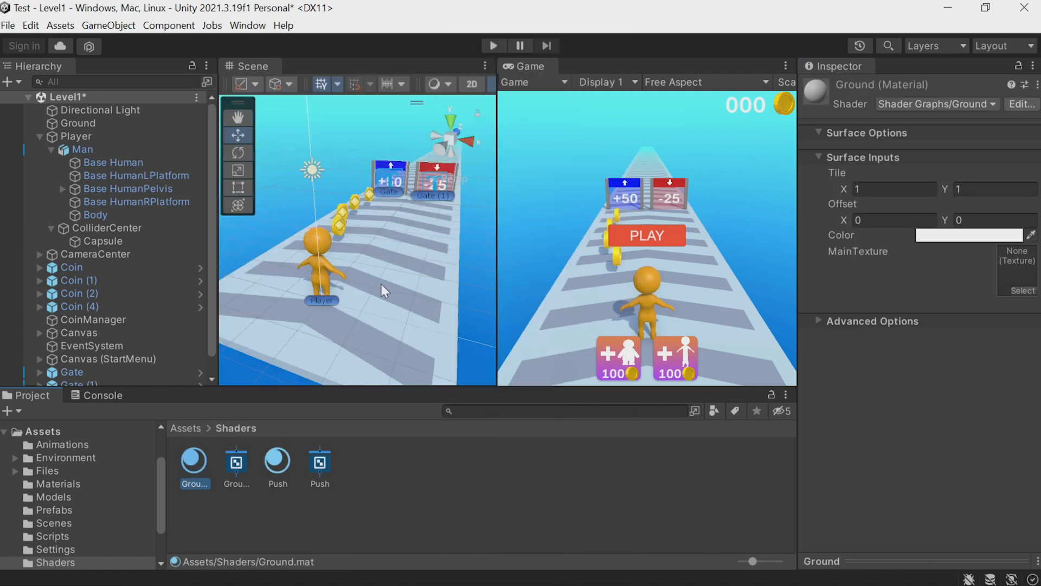
- Resize the Ground object lengthwise with the Rect tool to a Z scale of about 135.7
scroll(382, 284, down, 2)
scroll(379, 246, up, 3)
scroll(380, 245, down, 2)
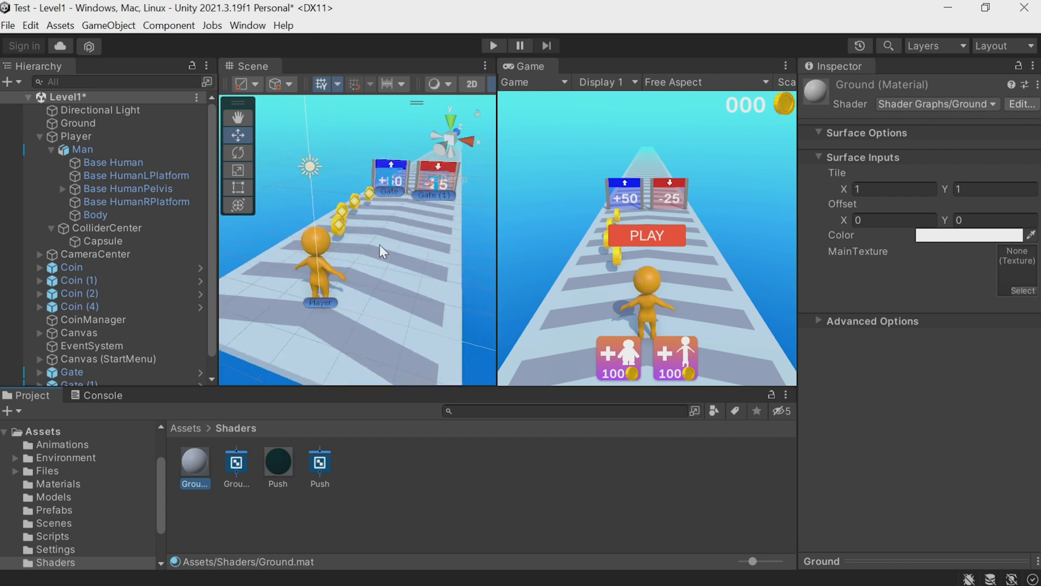
double_click(246, 64)
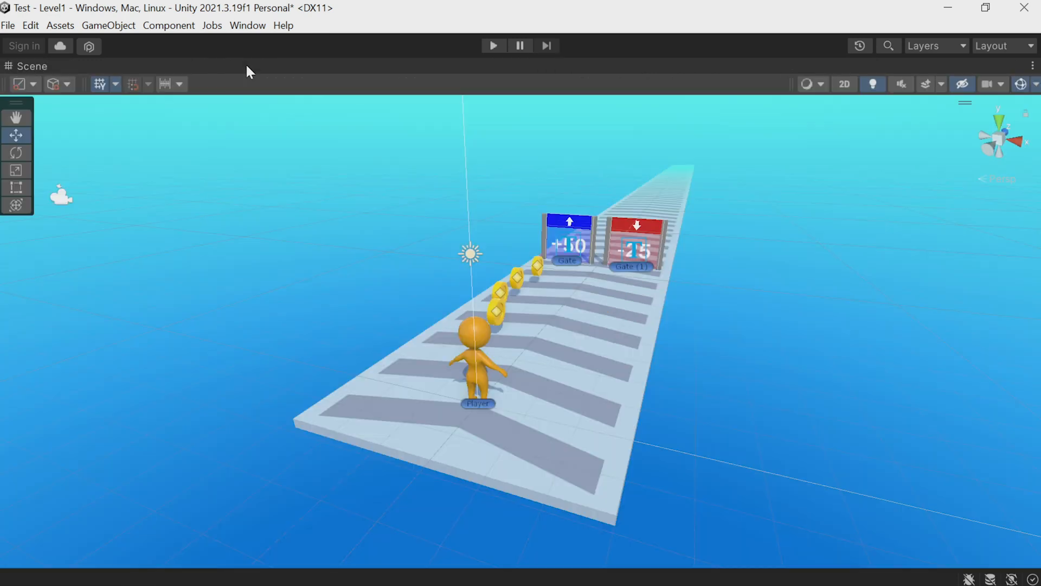
scroll(640, 341, down, 3)
right_drag(710, 316, 770, 304)
middle_drag(739, 320, 554, 432)
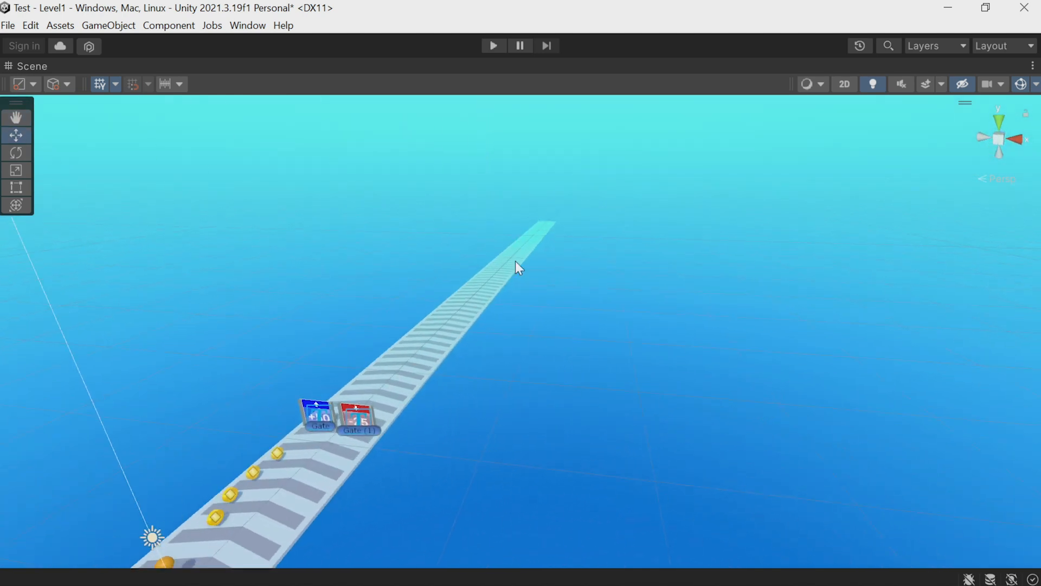
click(15, 186)
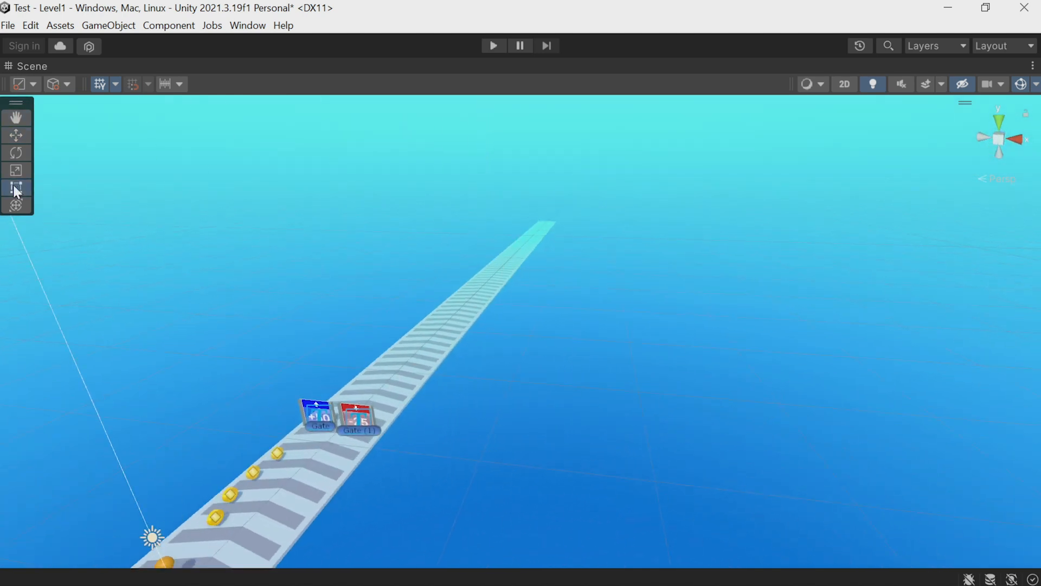
click(448, 318)
drag(448, 317, 323, 471)
middle_drag(324, 470, 411, 406)
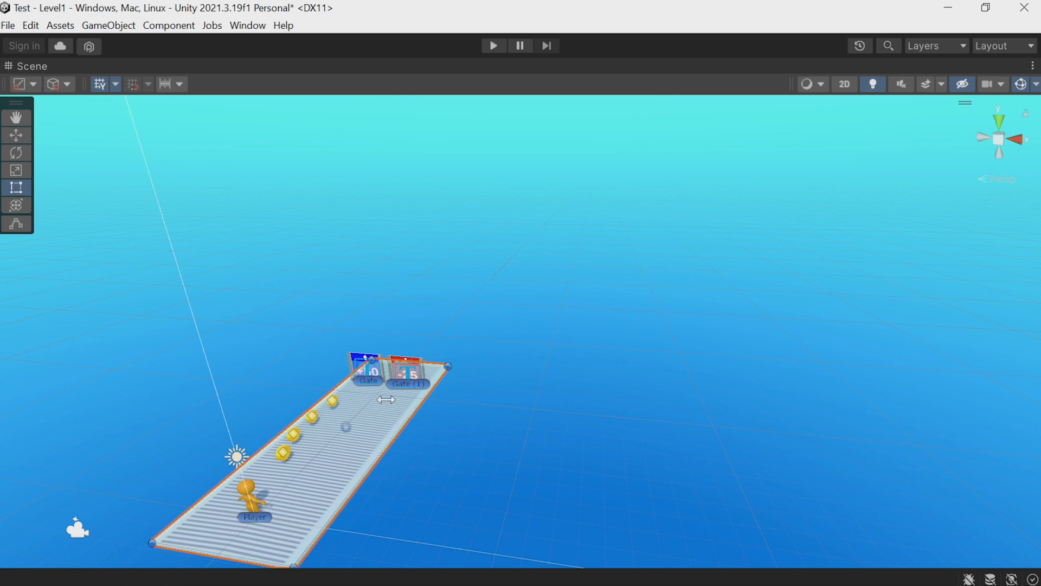
double_click(53, 73)
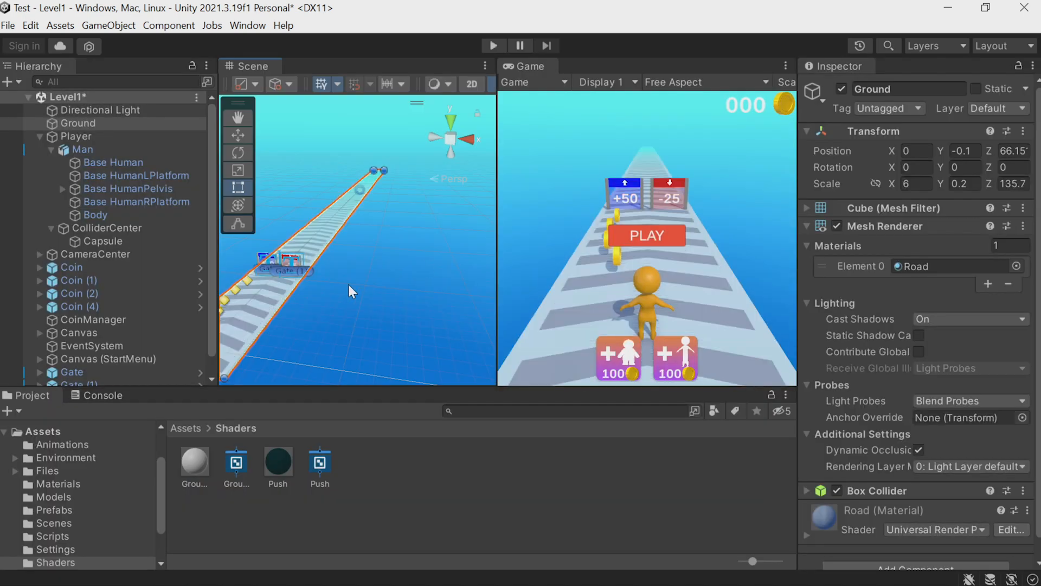
- Apply the Ground material to the Ground object and assign its MainTexture from a texture search for "gro"
middle_drag(348, 284, 386, 277)
drag(195, 460, 295, 362)
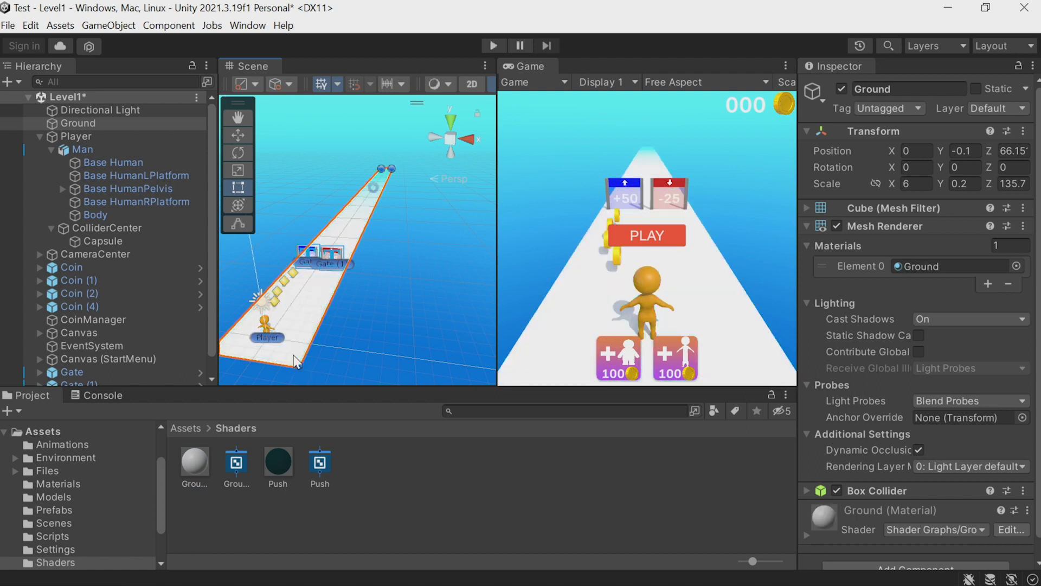
scroll(900, 505, down, 1)
click(802, 514)
scroll(909, 460, down, 5)
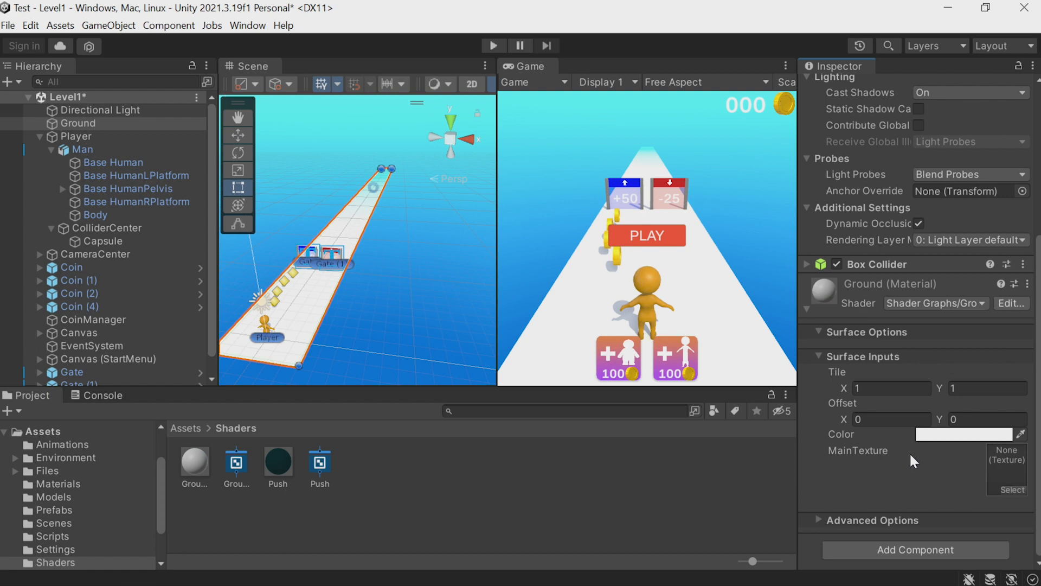
click(1013, 488)
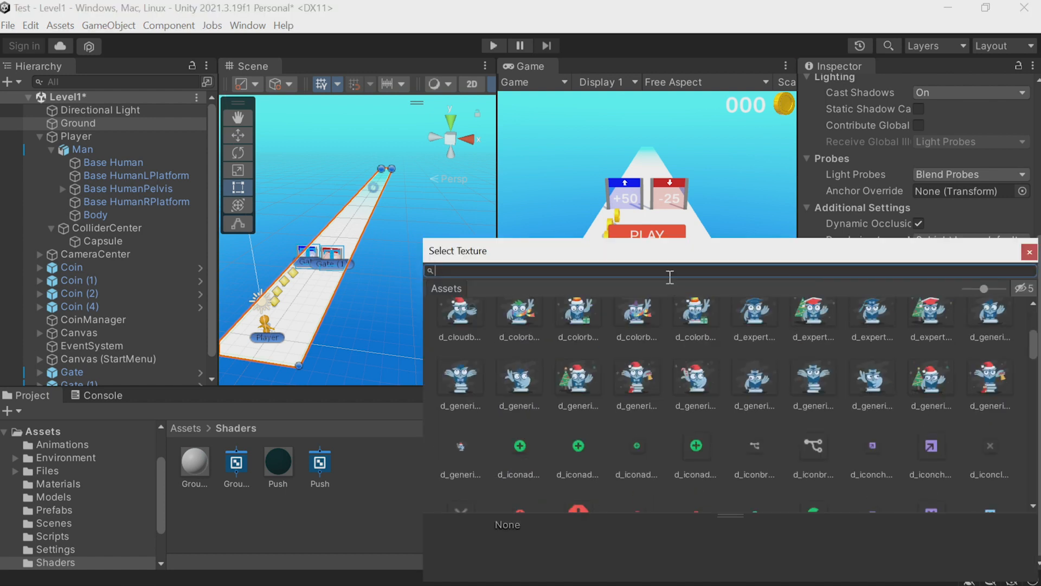
text(gro)
double_click(519, 326)
- Set the Ground material's Tile to X 0.16 and Y 0.51, and its Offset X to 0.5
click(869, 386)
text(0.16)
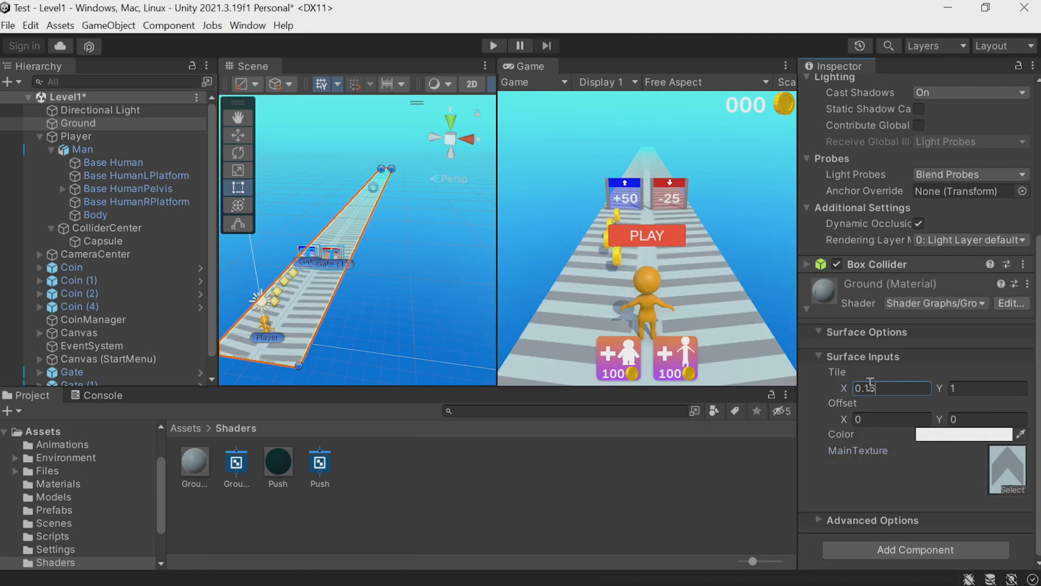
click(875, 418)
text(0.5)
click(981, 386)
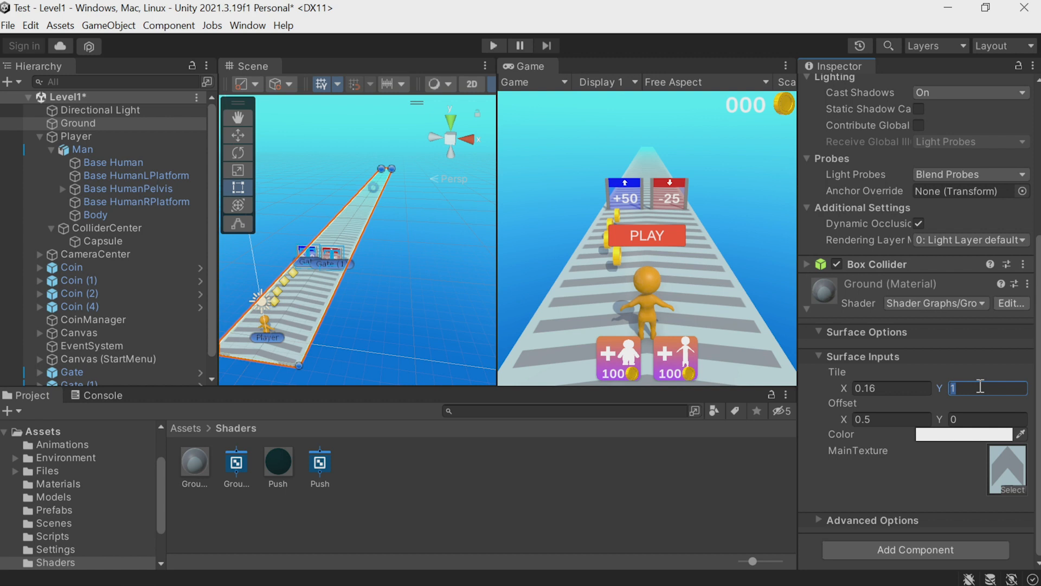
text(0.6)
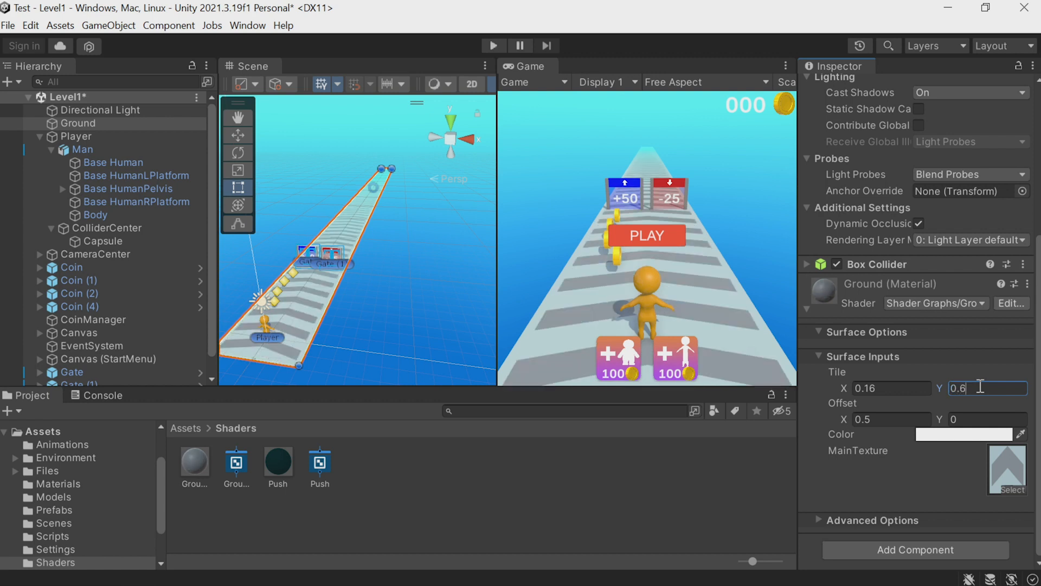
text(3)
key(BackSpace)
key(BackSpace)
text(51)
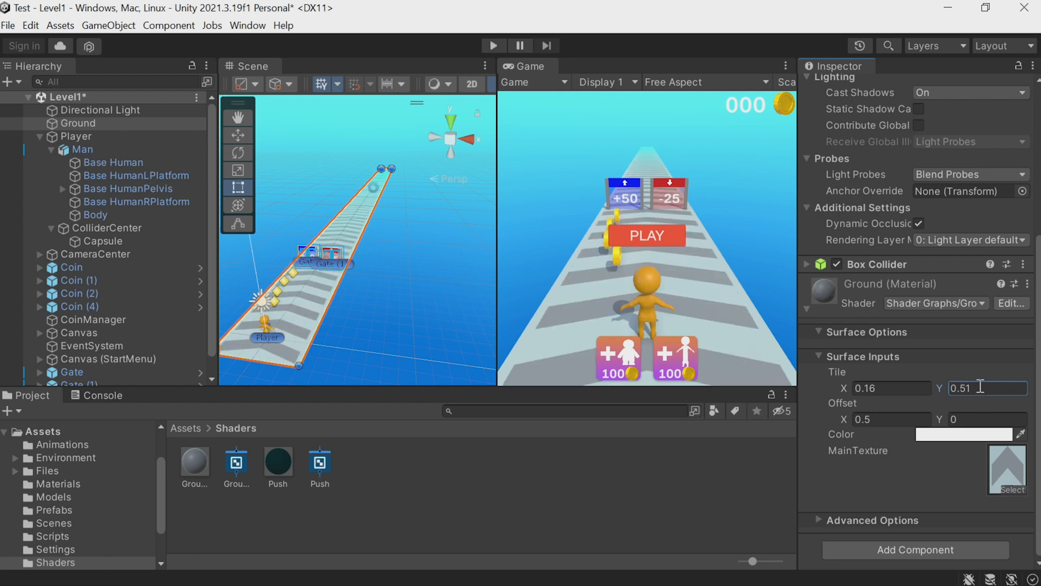
- Tint the Ground material pale blue, about E2EFFF, and close the color picker
click(960, 437)
click(900, 386)
drag(935, 281, 918, 264)
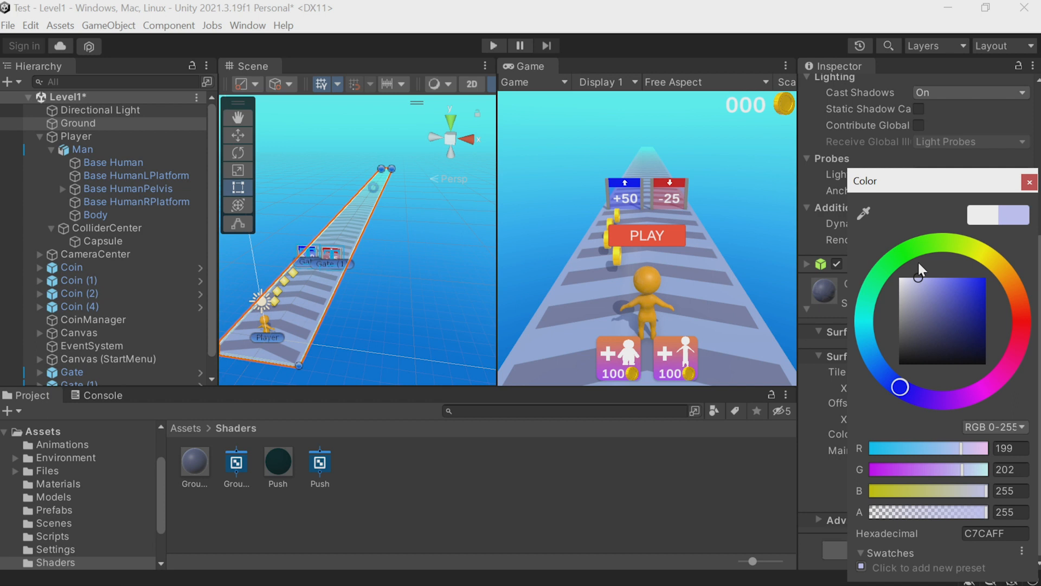
drag(918, 264, 909, 264)
click(877, 365)
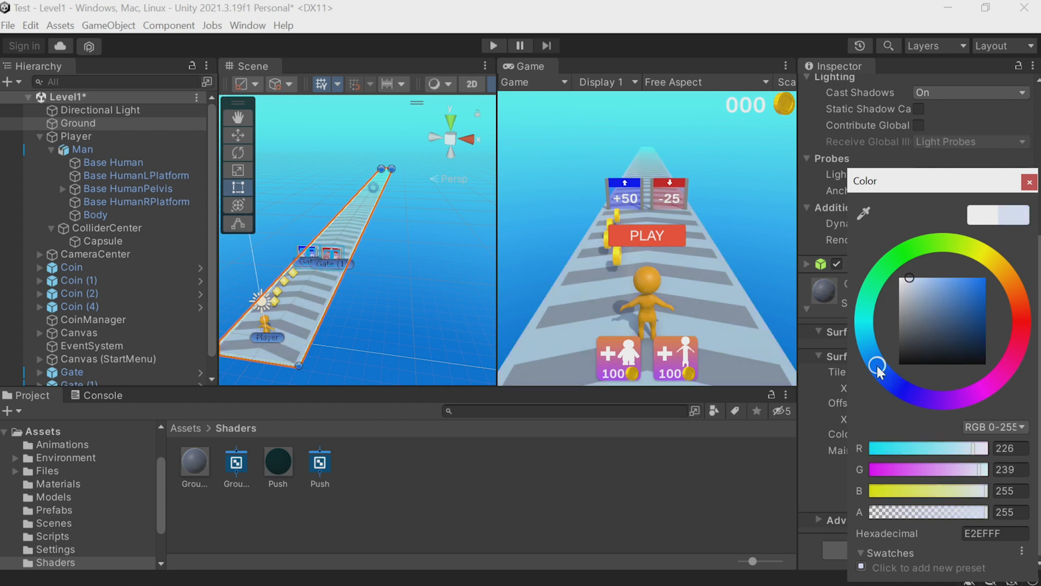
click(1024, 186)
- Shorten the Ground object lengthwise to a Z scale of about 108.3 in the maximized Scene view, and restore the layout
scroll(360, 243, down, 3)
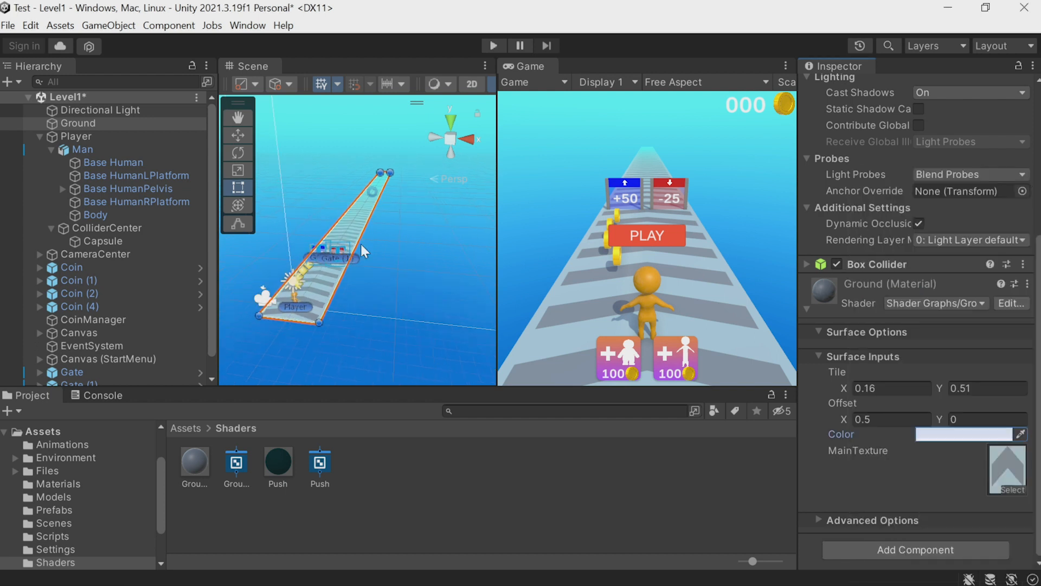
alt+drag(407, 215, 317, 256)
double_click(265, 68)
mouse_move(700, 167)
mouse_down()
mouse_move(649, 219)
mouse_move(702, 180)
mouse_up()
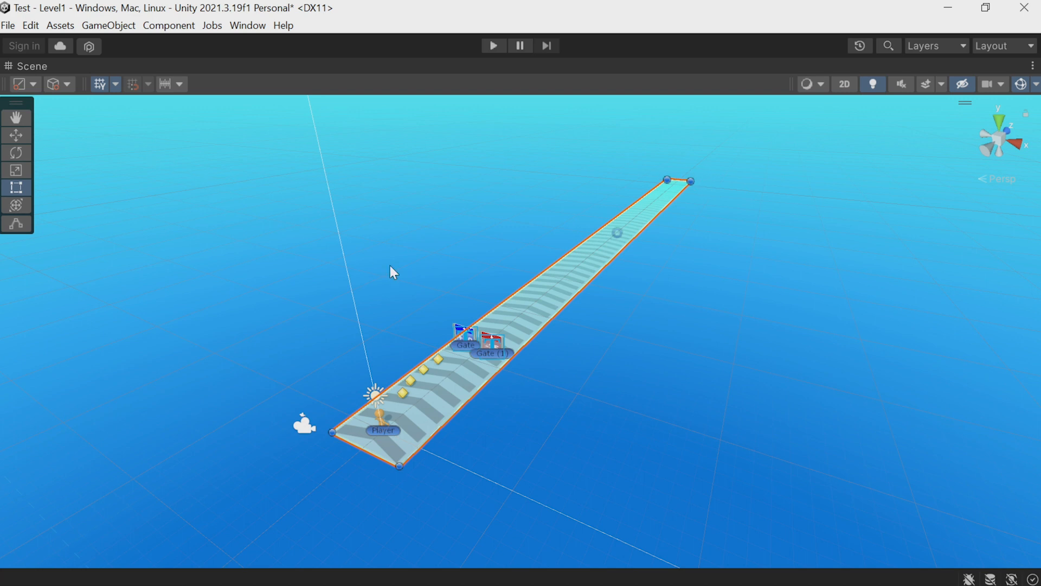
double_click(47, 68)
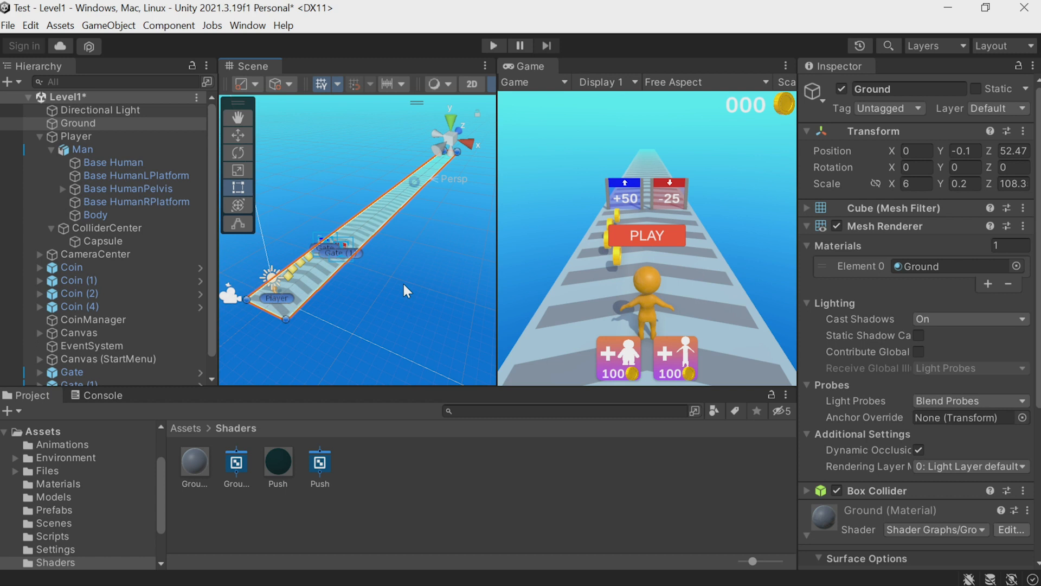
- Create a C# script named PlayerModifier in the Scripts folder and attach it to the Player object
click(98, 136)
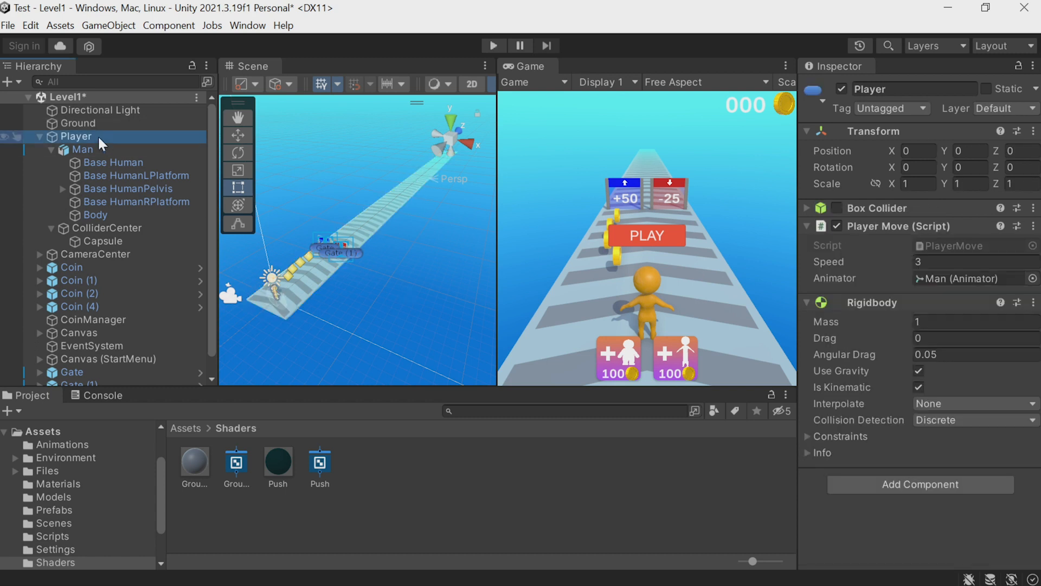
click(39, 136)
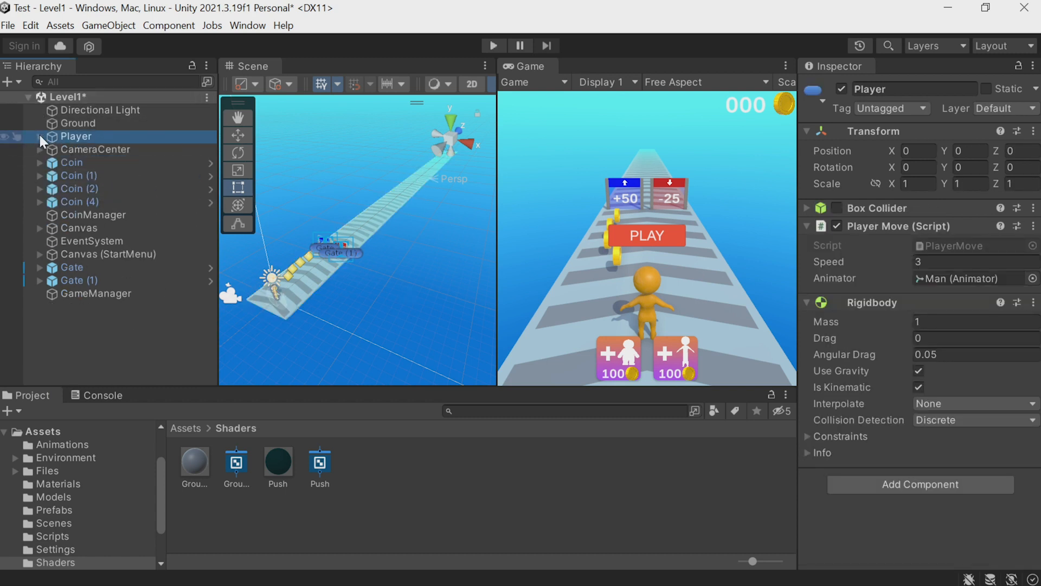
click(53, 536)
right_click(265, 524)
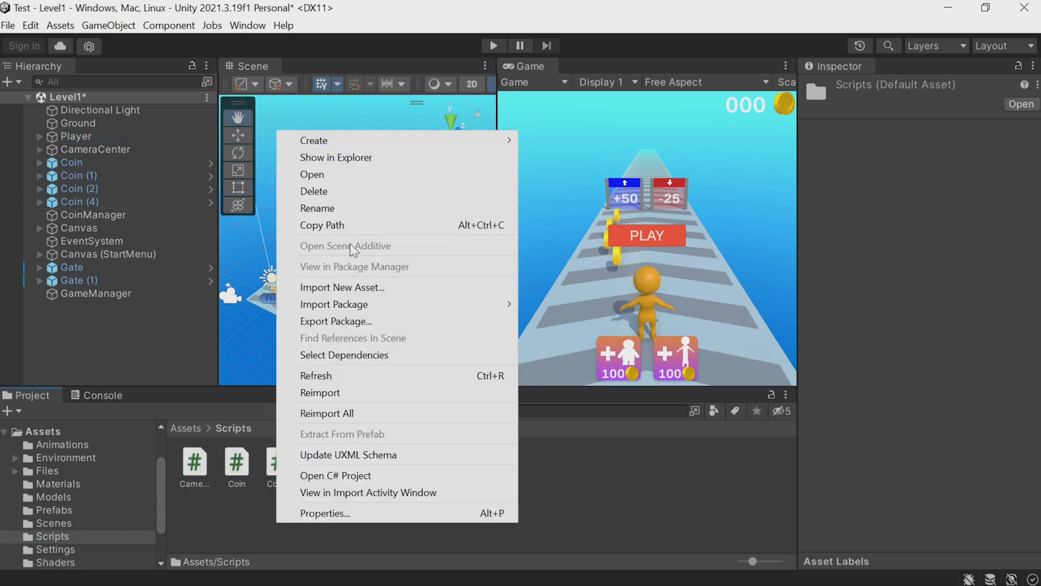
mouse_move(421, 145)
click(577, 54)
text(P)
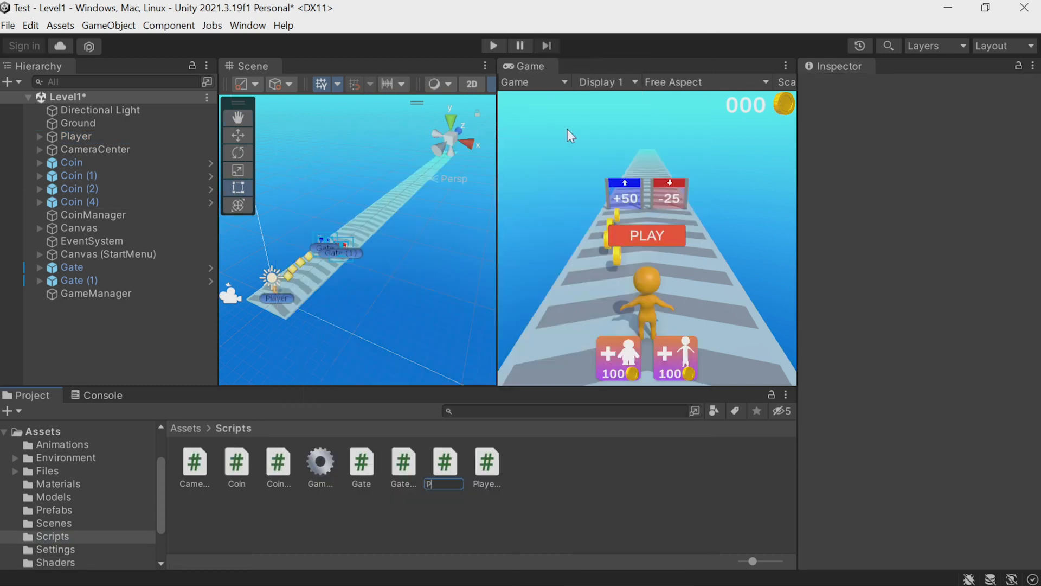
text(layerModifier)
key(Return)
ctrl+scroll(544, 506, down, 3)
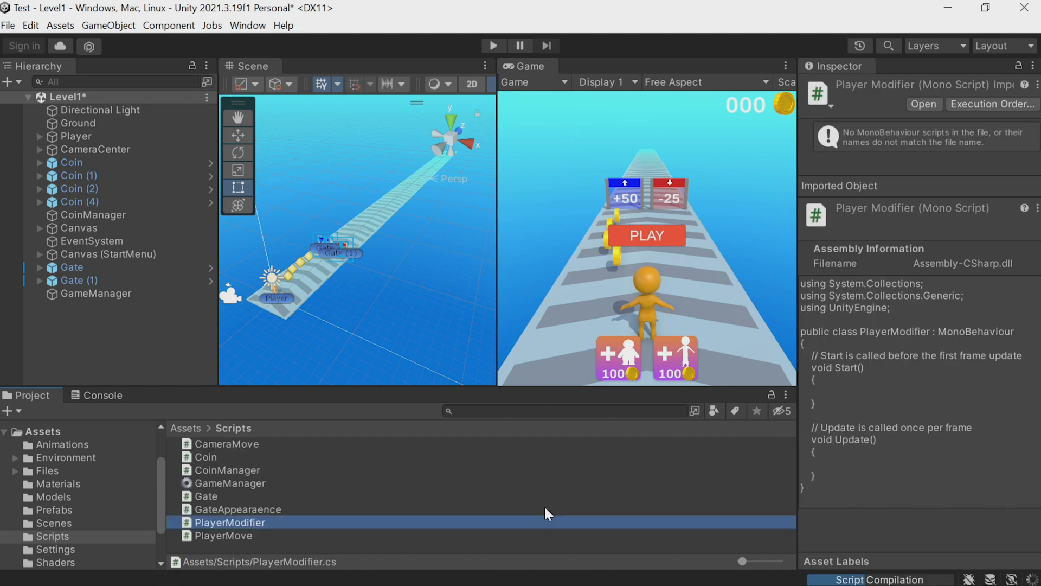
click(96, 136)
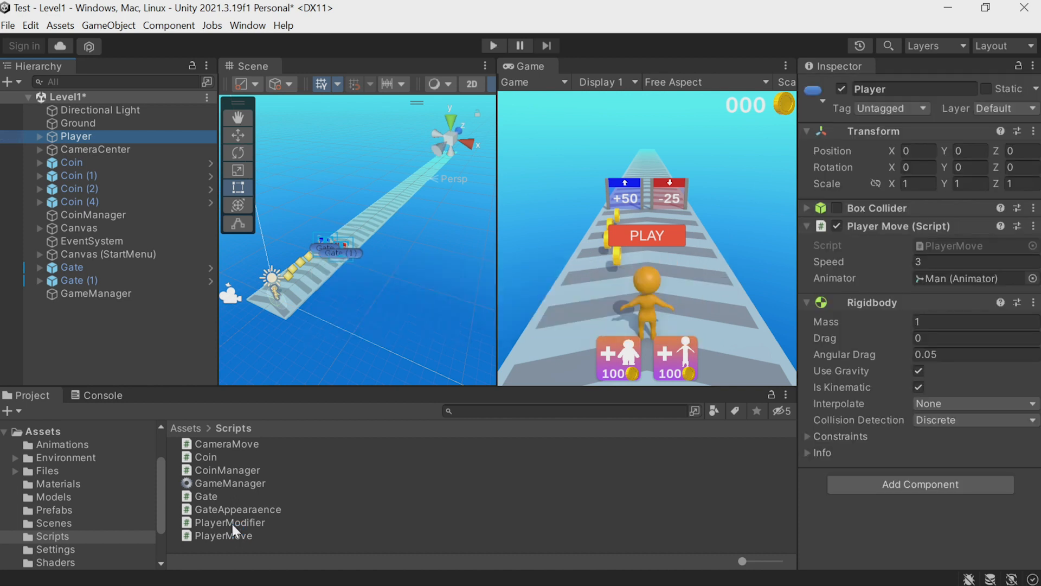
drag(231, 519, 894, 522)
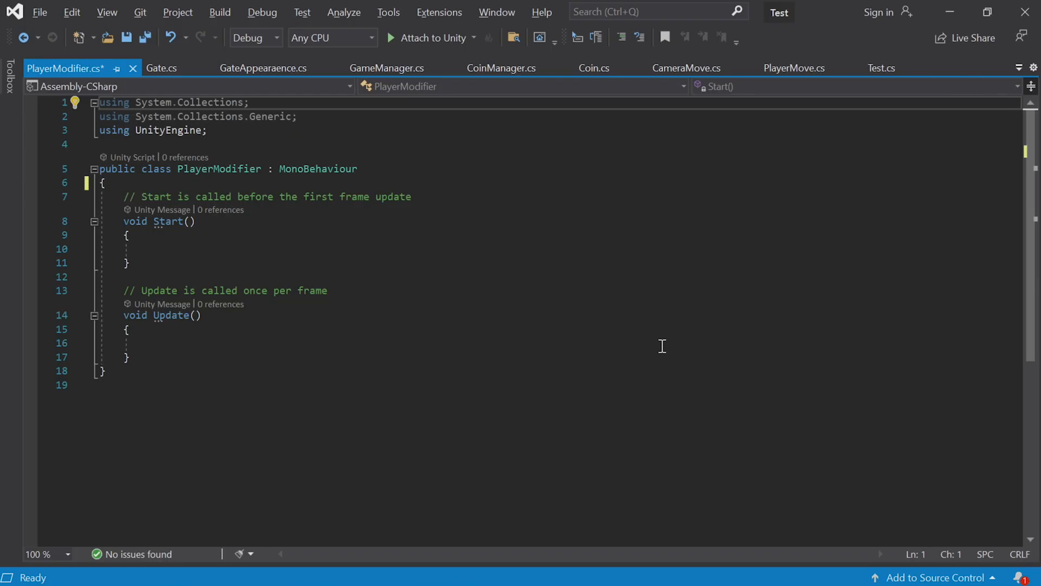
- Replace the Start comment in PlayerModifier.cs with serialized int fields _width and _height, followed by blank lines
drag(449, 196, 127, 197)
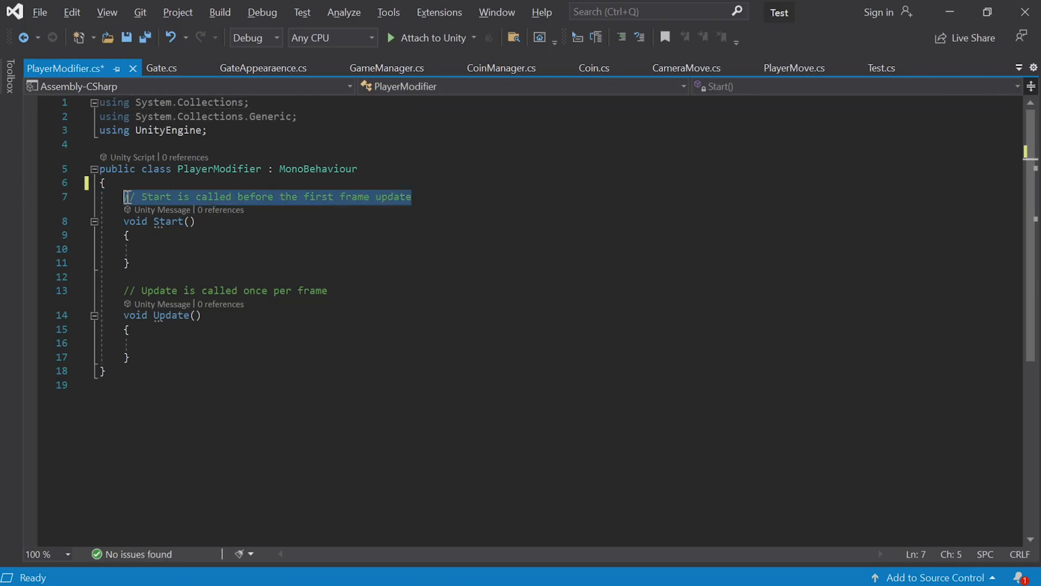
key(BackSpace)
text([SerializeField] int _width; [SerializeField] int _height;)
key(Return)
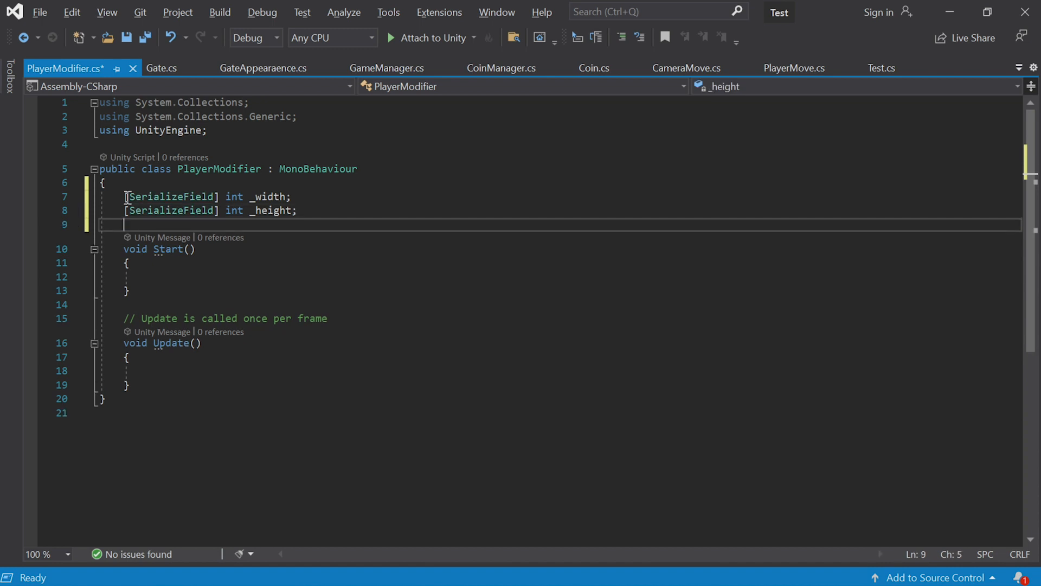
click(231, 196)
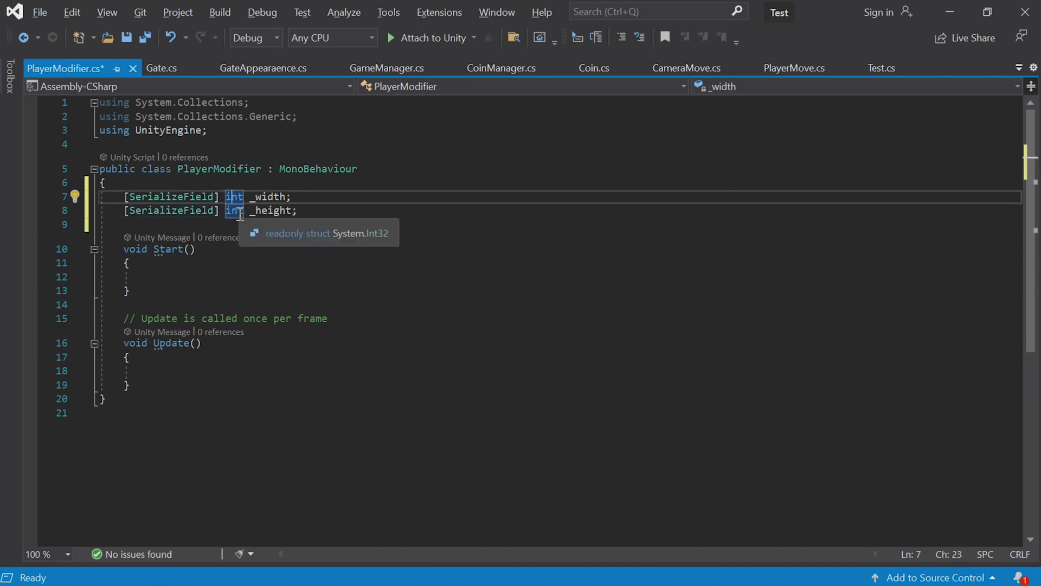
click(312, 213)
key(Return)
key(Return)
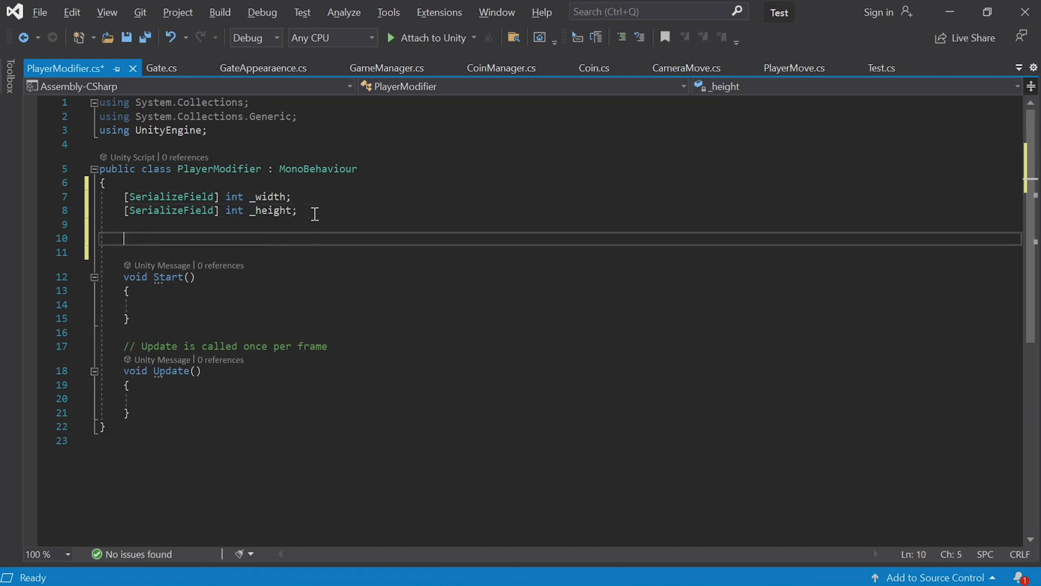
- Switch to Unity, try PushValues of 0.18, 50 and 500 on the Body's Push material, and reset it to 0
key(alt+Tab)
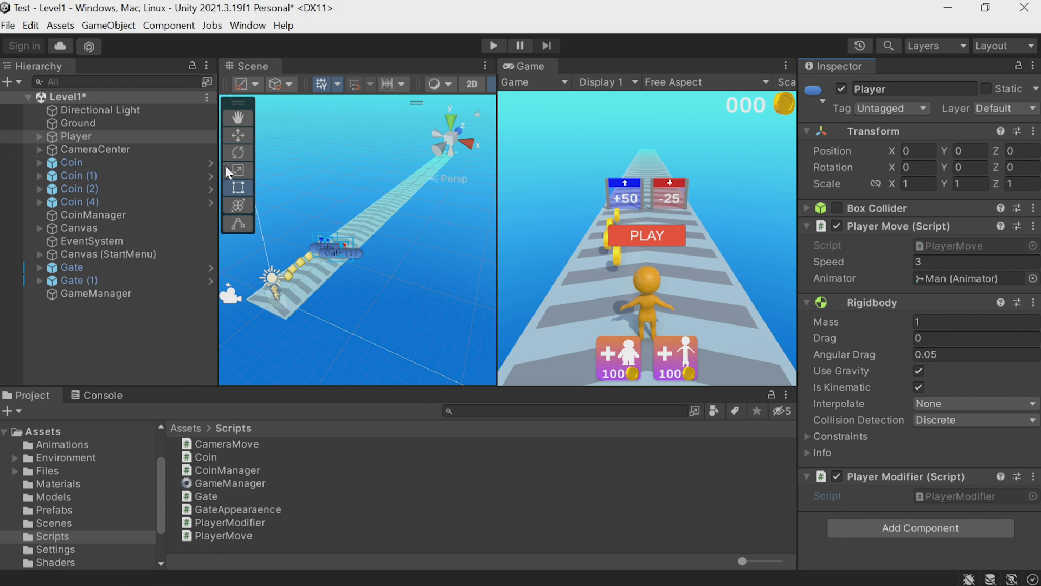
click(38, 136)
click(90, 217)
scroll(888, 400, down, 6)
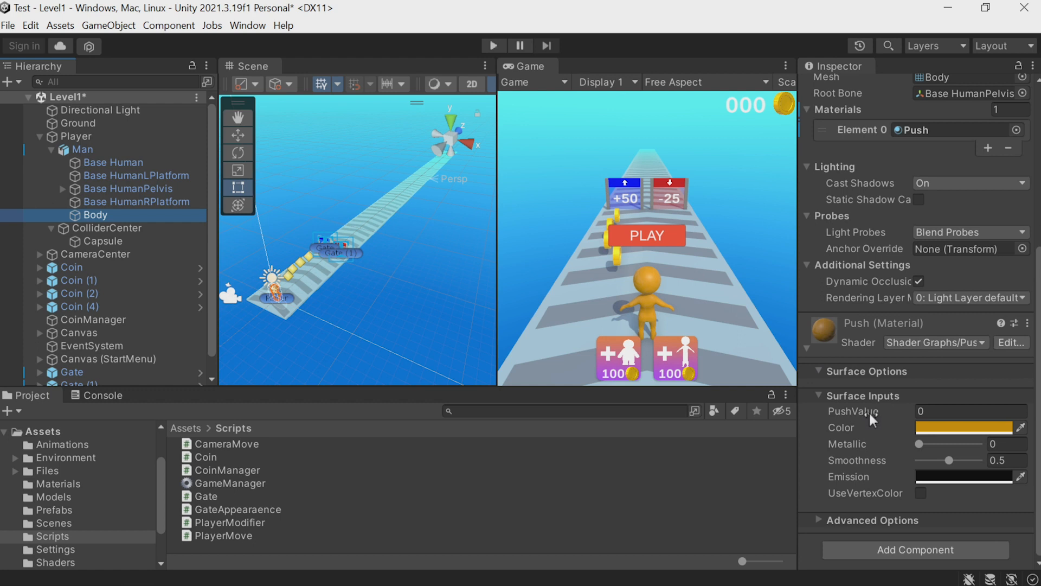
drag(866, 409, 874, 406)
double_click(946, 415)
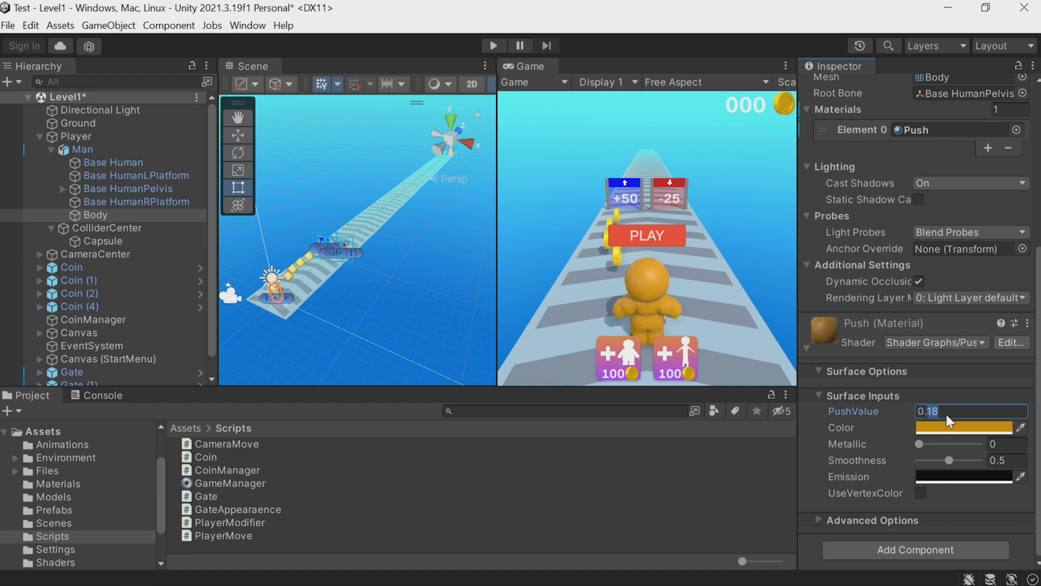
text(50)
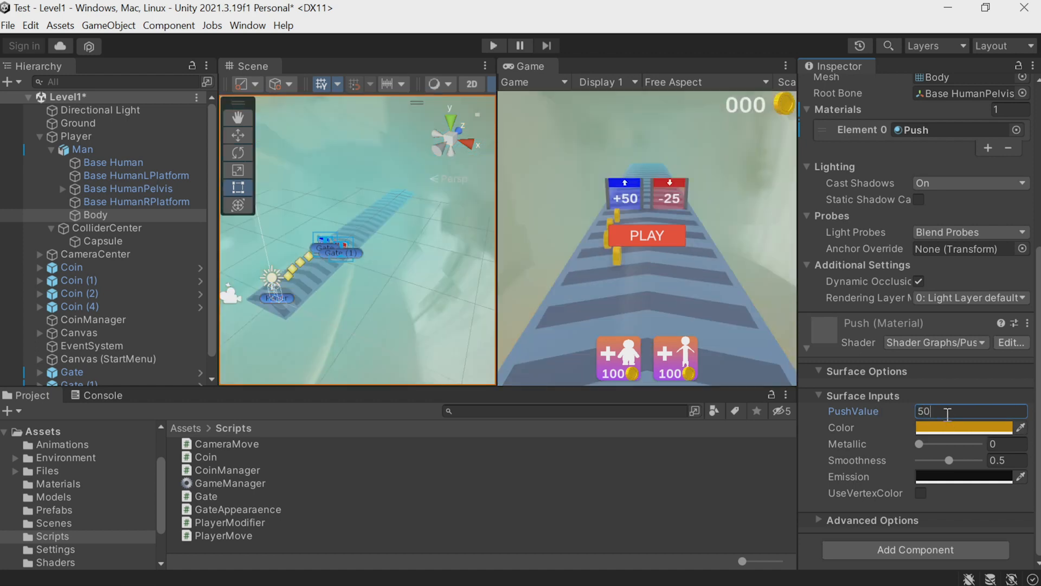
text(0)
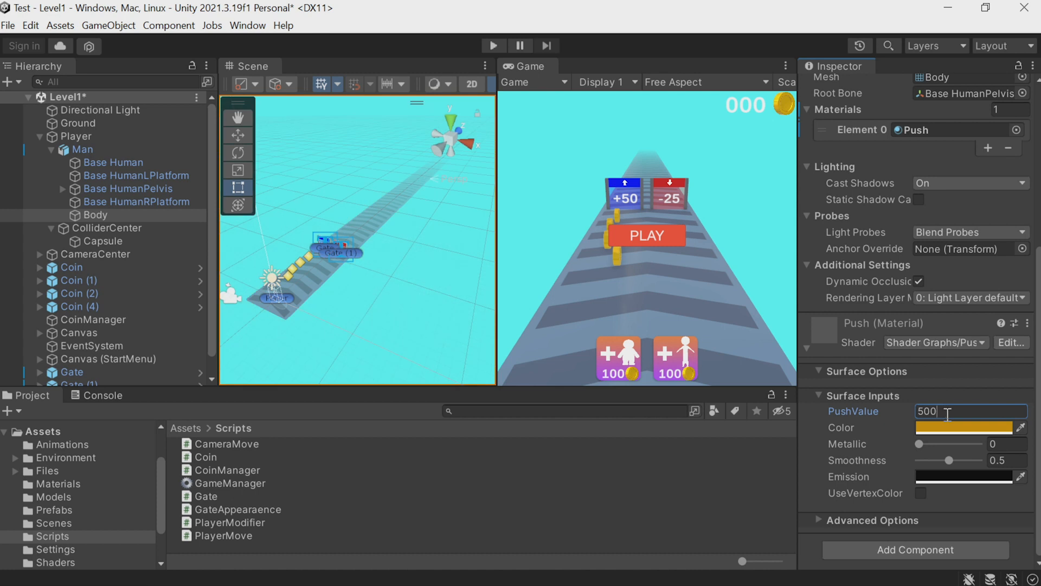
key(ctrl+a)
text(0)
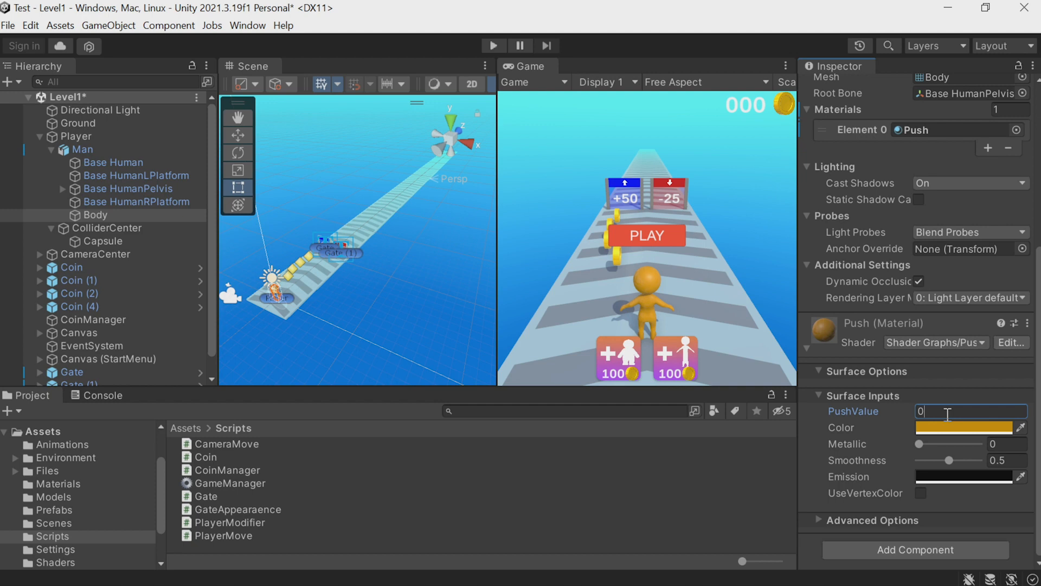
- Switch to Visual Studio and declare float fields _widthMultiplier = 0.0005f and _heightMultiplier = 0.01f in PlayerModifier.cs
key(alt+Tab)
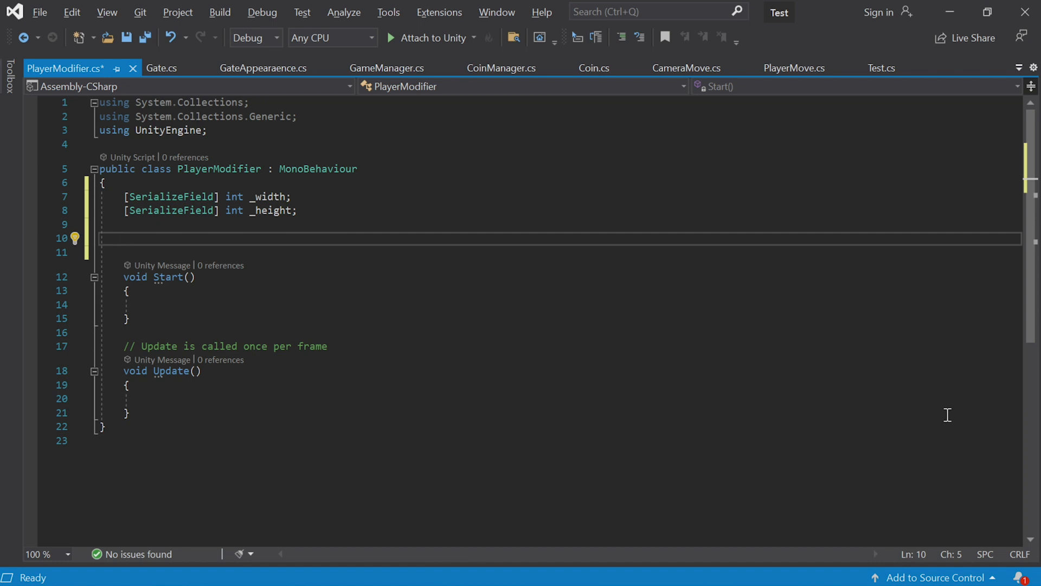
text(float _widthMultiplier = 0.0005f;     float _heightMultiplier = 0.01f;)
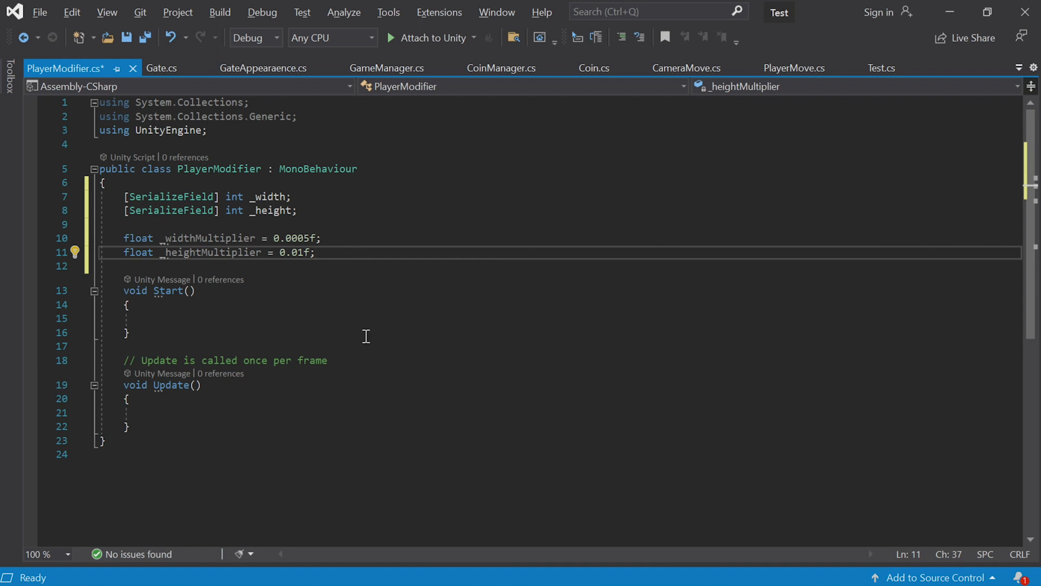
- Delete the empty Start method and the comment above Update in the PlayerModifier class
click(345, 359)
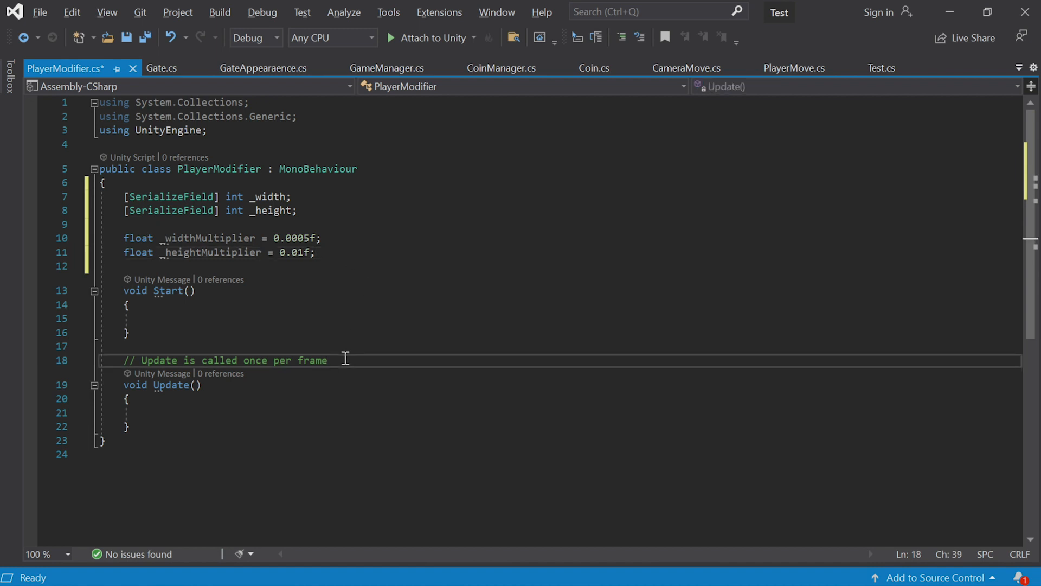
drag(345, 359, 102, 281)
key(Delete)
key(BackSpace)
- Add an empty public void AddWidth method below Update
click(212, 333)
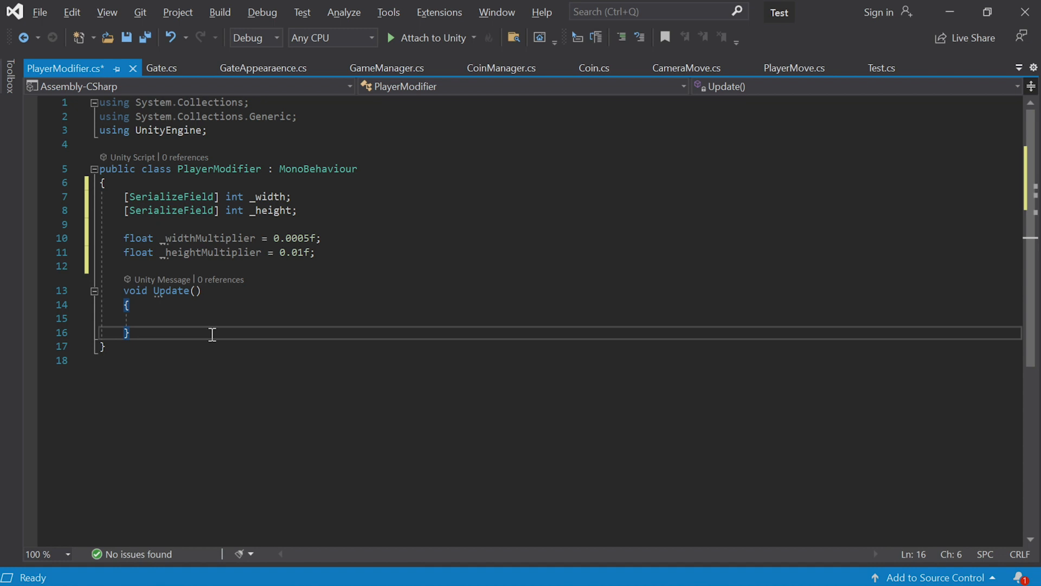
key(Return)
key(Return)
text(publi)
text(c void AddWi)
text(dth(){)
key(Return)
key(Down)
- Add an empty public void AddHeight method below AddWidth
key(Return)
key(Return)
text(publci)
key(BackSpace)
key(BackSpace)
key(BackSpace)
key(BackSpace)
text(lic void AddHeight(){)
key(Return)
- Add an int value parameter to the AddWidth method
key(Up)
key(Up)
key(Up)
key(Up)
key(Up)
key(Up)
key(Up)
key(End)
key(Left)
text(int value)
- Add an int value parameter to the AddHeight method
key(Down)
key(Down)
key(Down)
key(Down)
key(Down)
key(End)
key(Left)
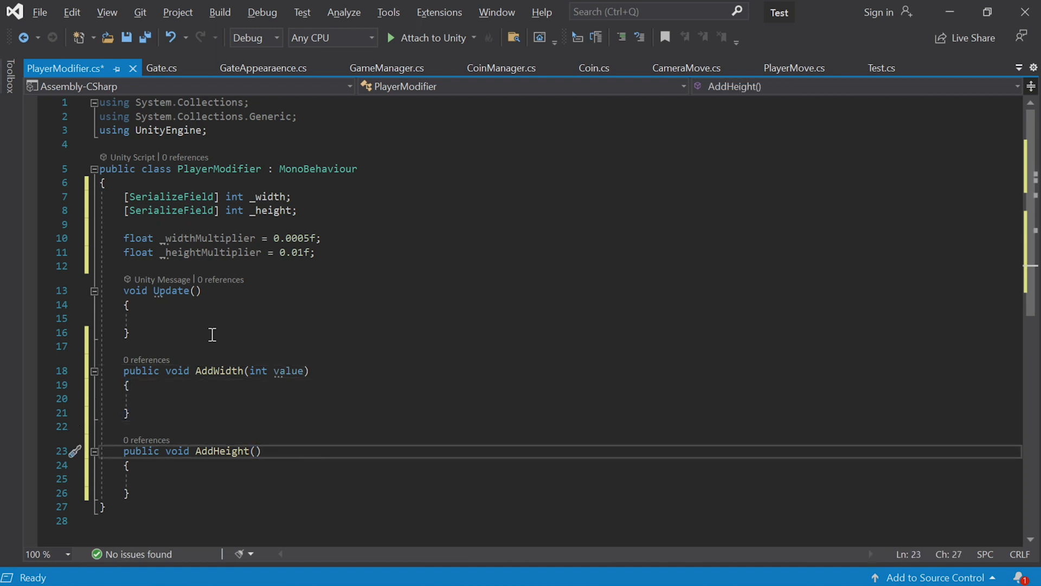
text(int)
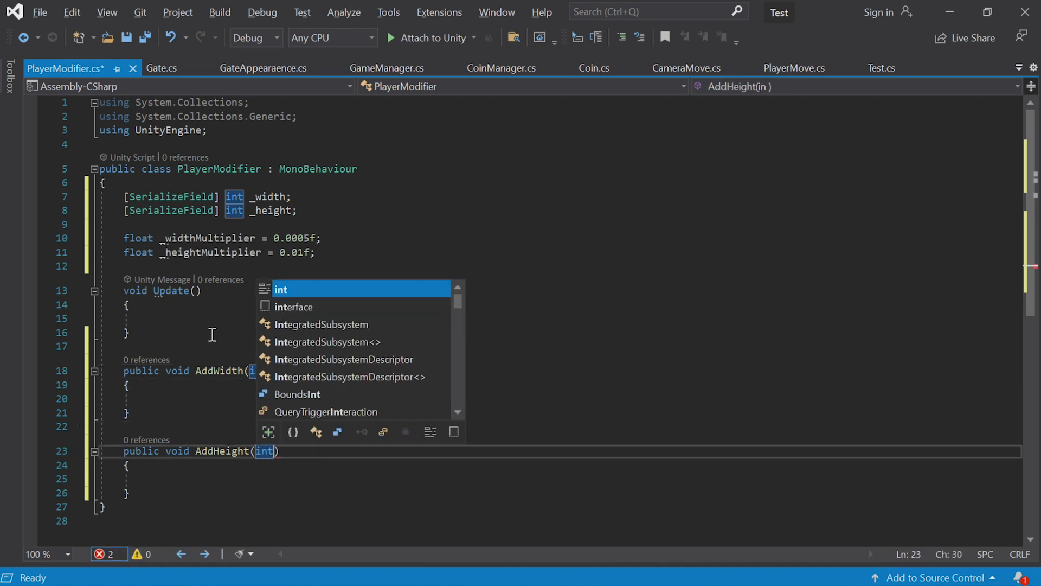
text( value)
- Write _width += value; in the body of the AddWidth method
double_click(281, 371)
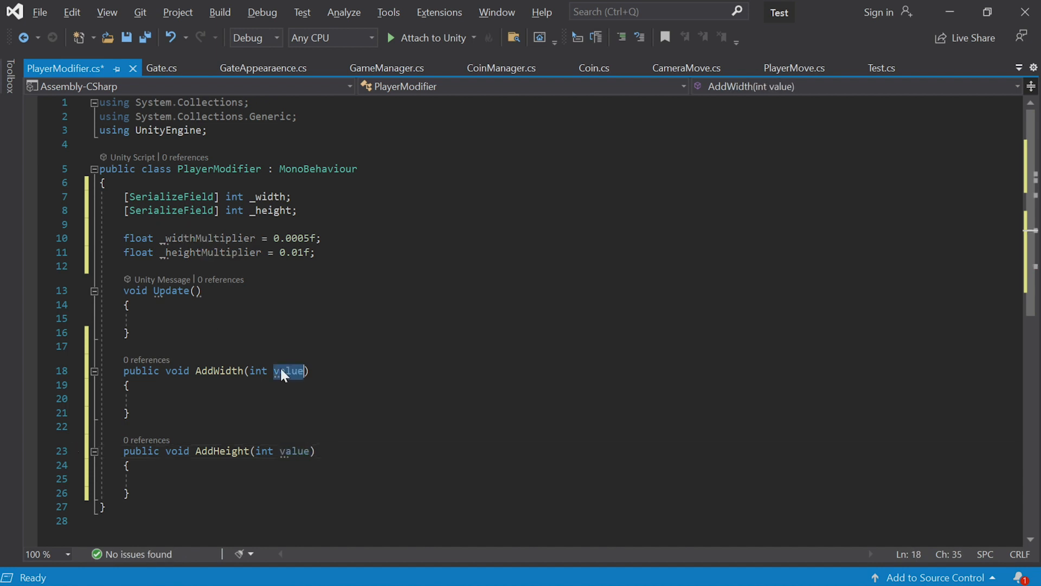
double_click(268, 197)
key(ctrl+c)
click(186, 398)
key(ctrl+v)
text(+= value;)
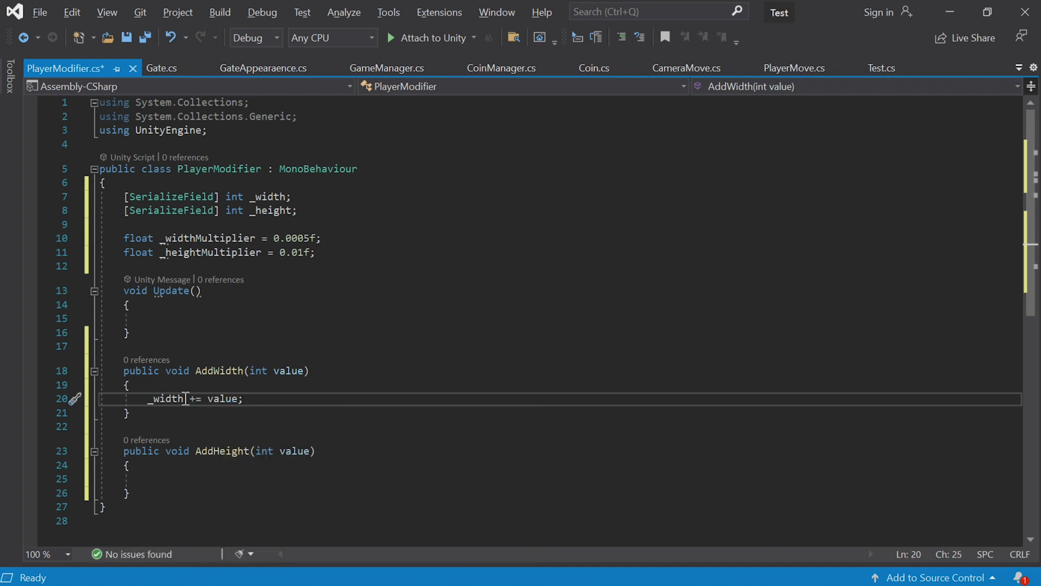
- Write _height += value; in the body of the AddHeight method
double_click(269, 210)
click(167, 479)
text(_height)
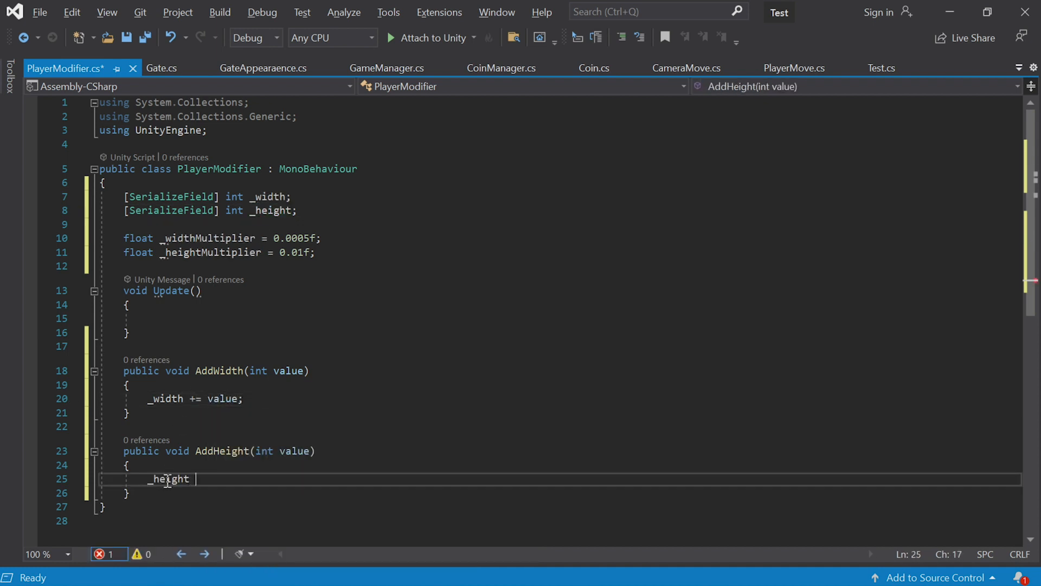
text(+= value;)
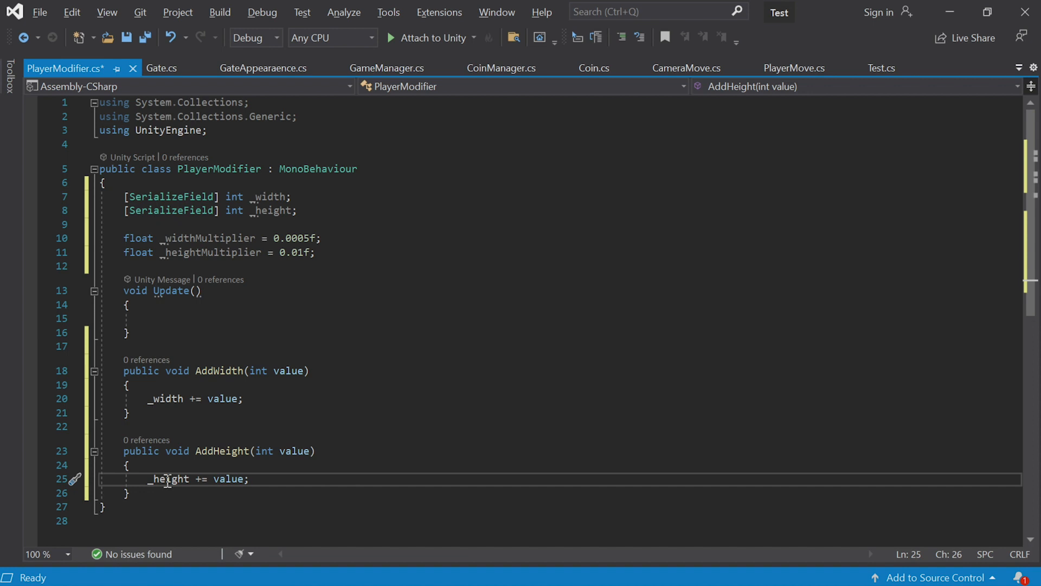
- Declare the field [SerializeField] Renderer _renderer; below the multiplier fields
click(348, 253)
key(Return)
key(Return)
text([Se)
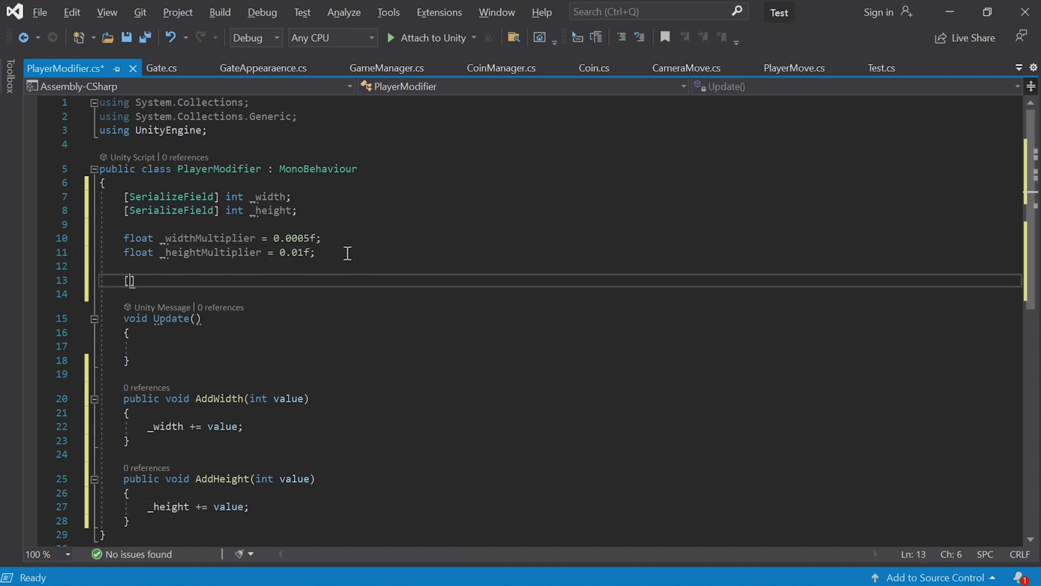
key(Tab)
text(] Render)
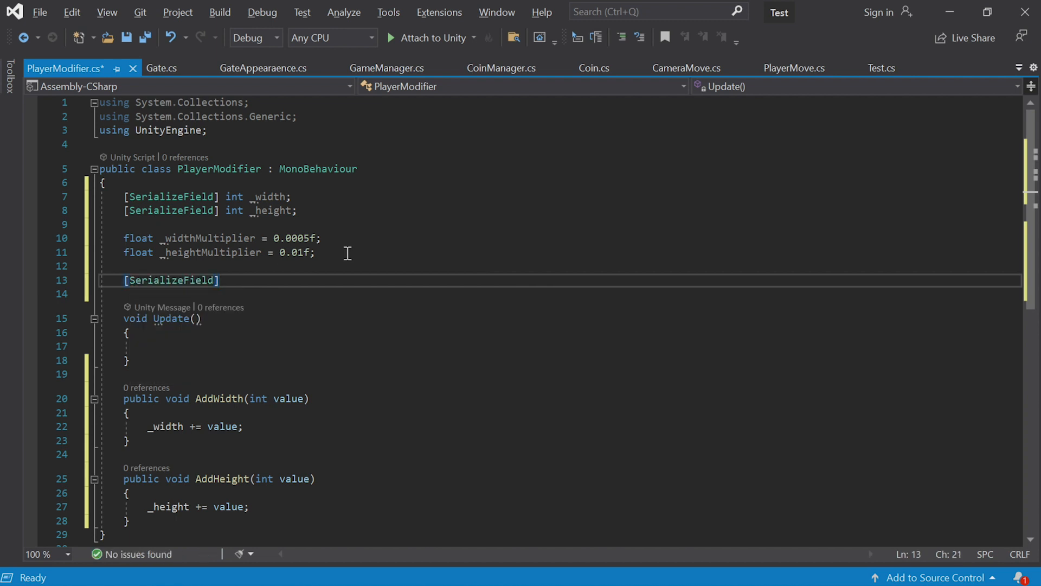
text(er _)
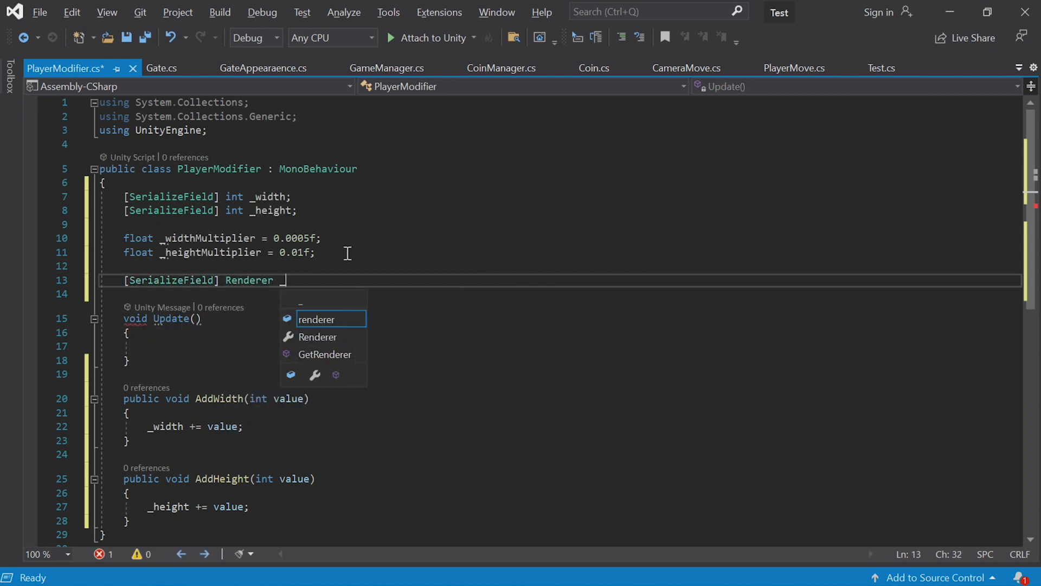
text(renderer;)
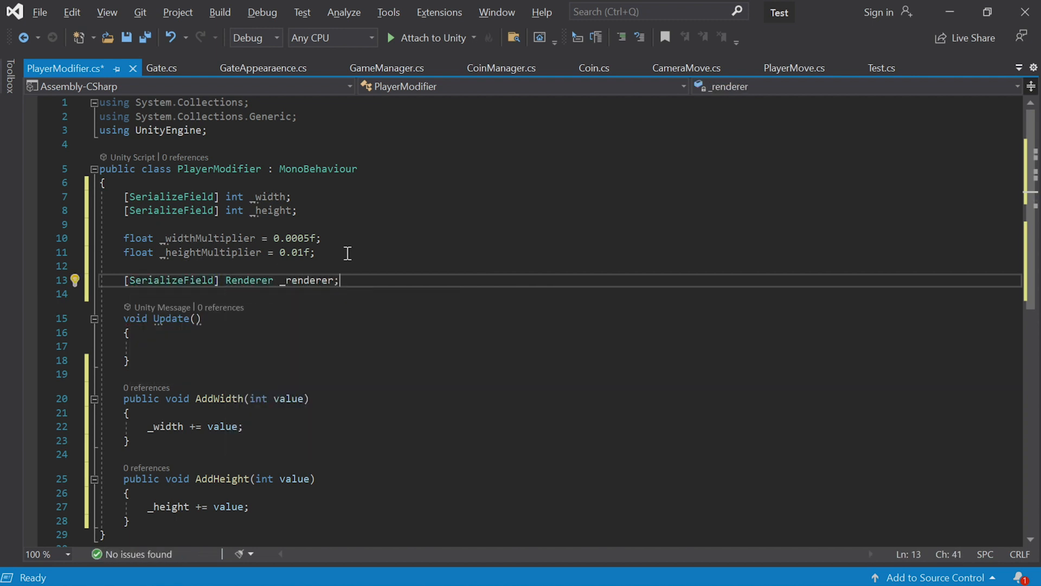
- Start a new line in AddWidth, below the _width increment, with _renderer.material. as its beginning
double_click(307, 280)
key(ctrl+c)
scroll(244, 358, down, 2)
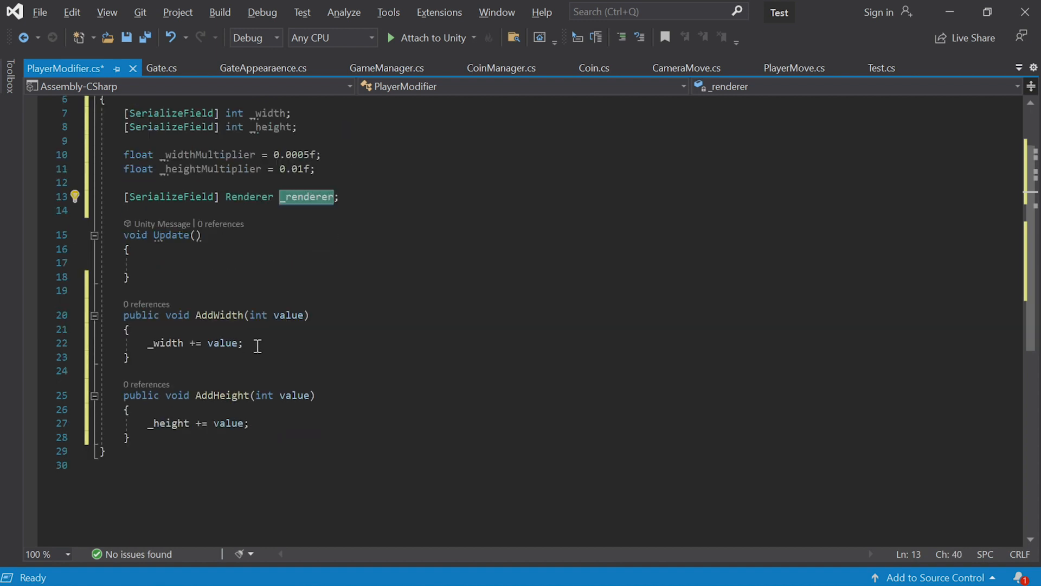
click(257, 342)
key(Return)
key(ctrl+v)
text(.)
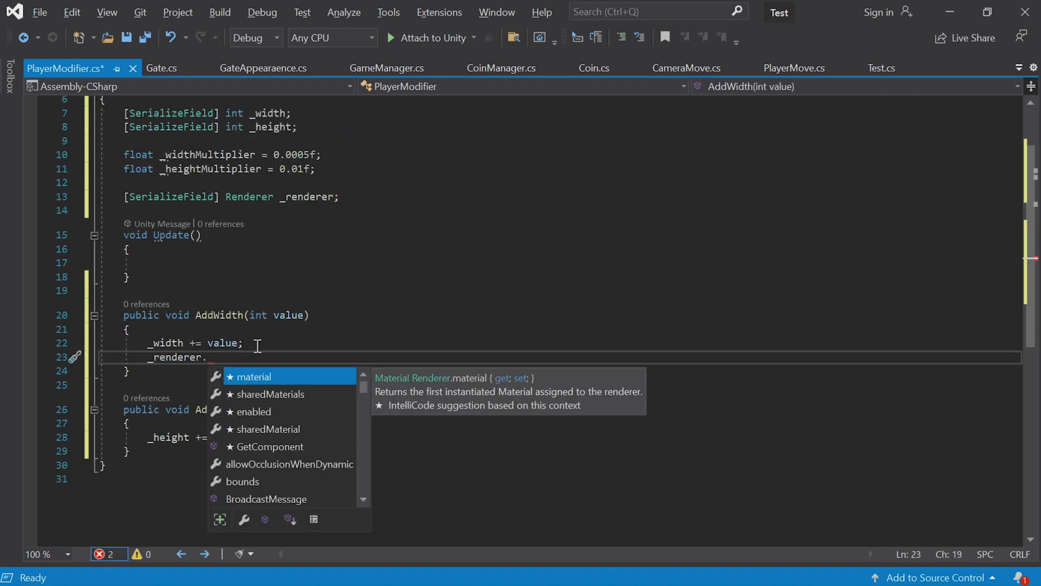
key(Tab)
text(.)
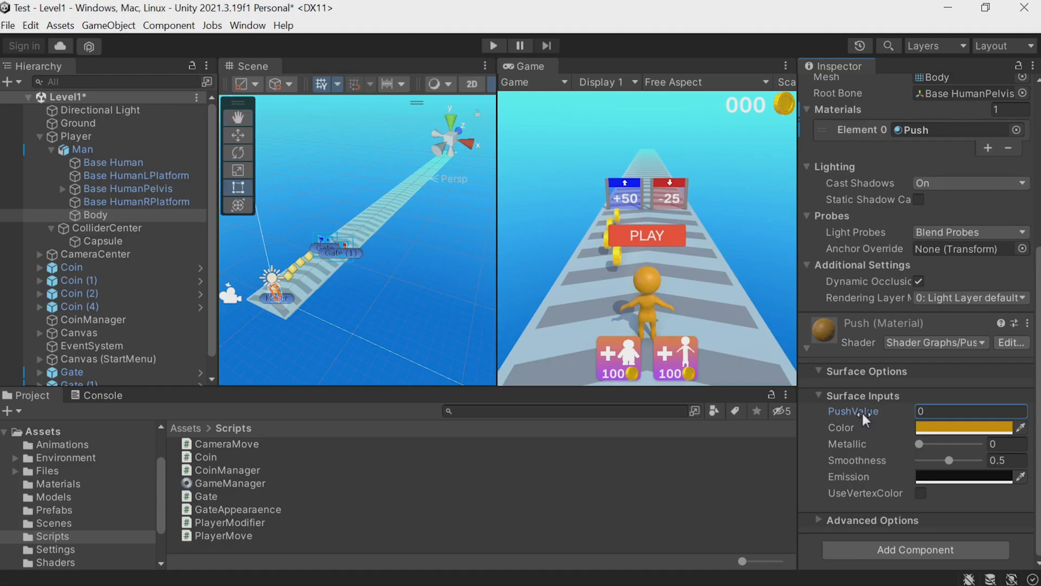
- Switch to Unity, raise the Push material's PushValue to 0.14 on the character's Body, and return to the script in Visual Studio
key(alt+Tab)
key(alt+Tab)
drag(861, 411, 870, 412)
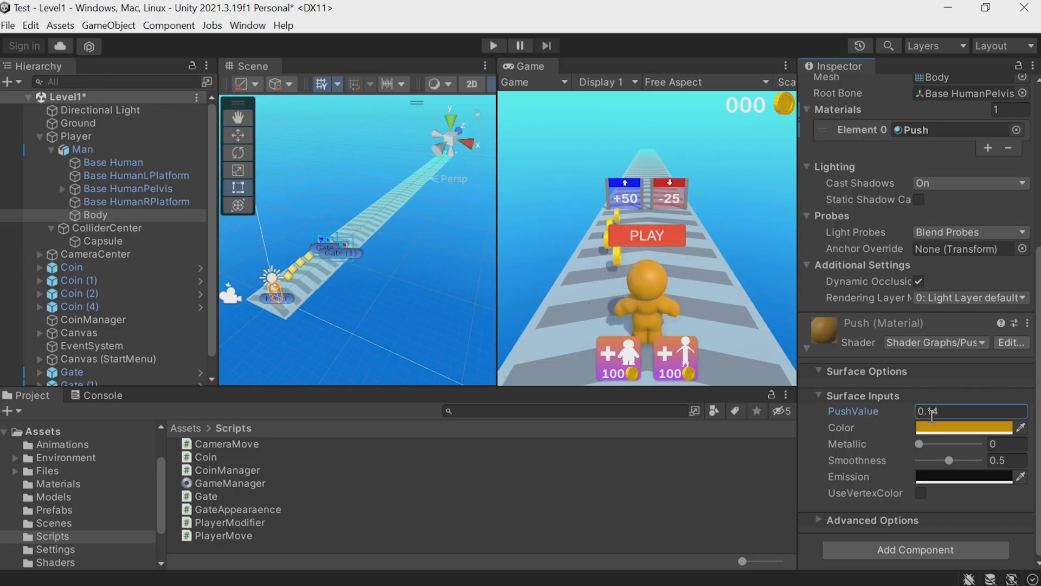
key(alt+Tab)
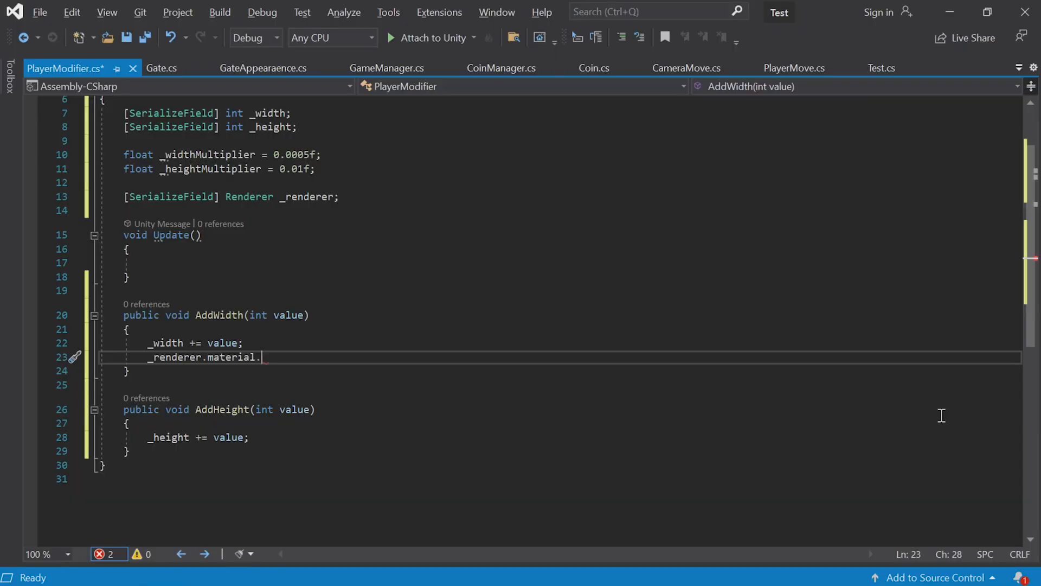
- Extend the _renderer.material line in AddWidth with a SetFloat("_PushValue"); call
text(SetFlo)
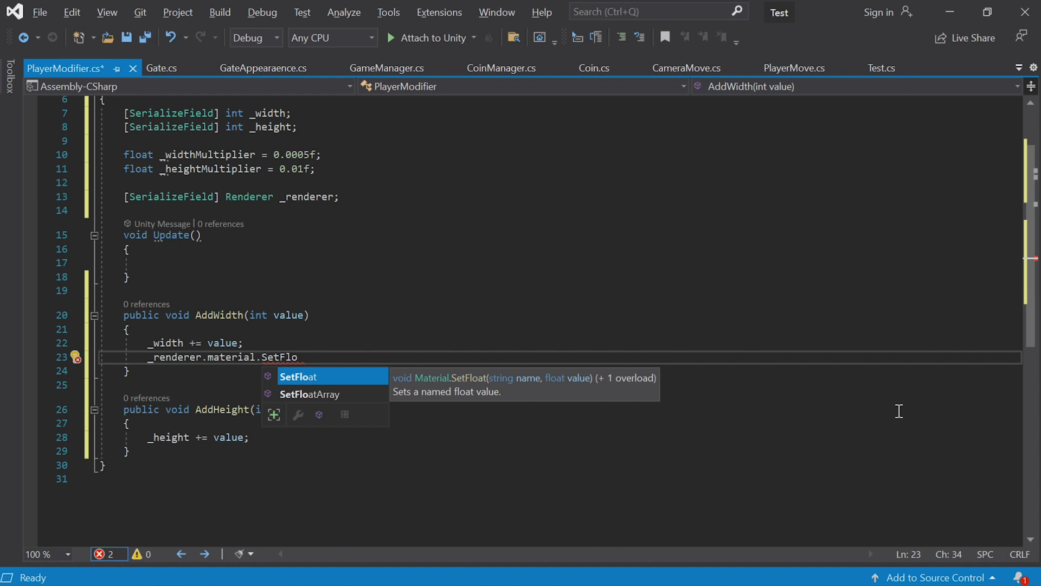
key(Tab)
text(()
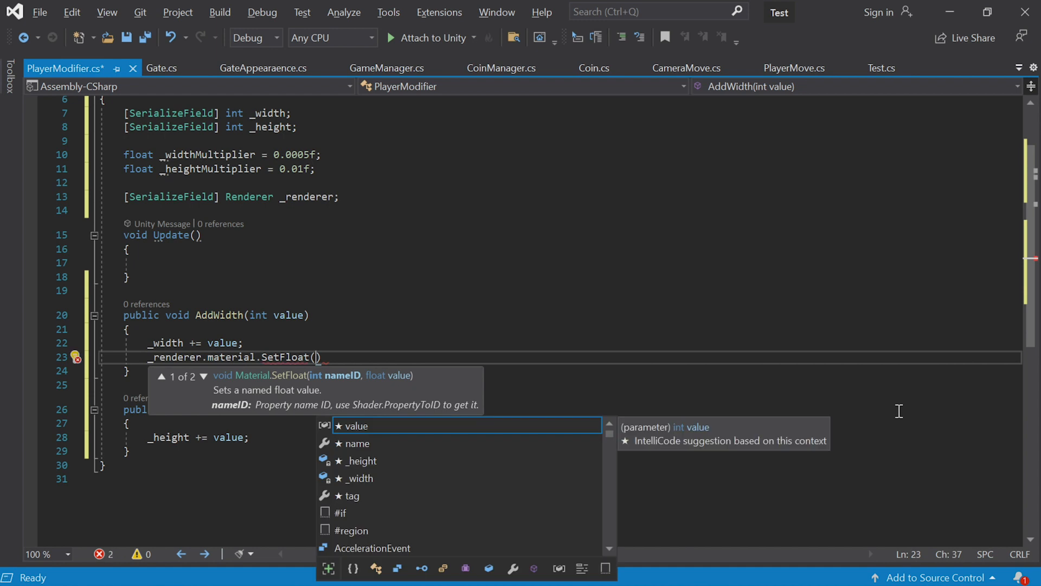
text(")
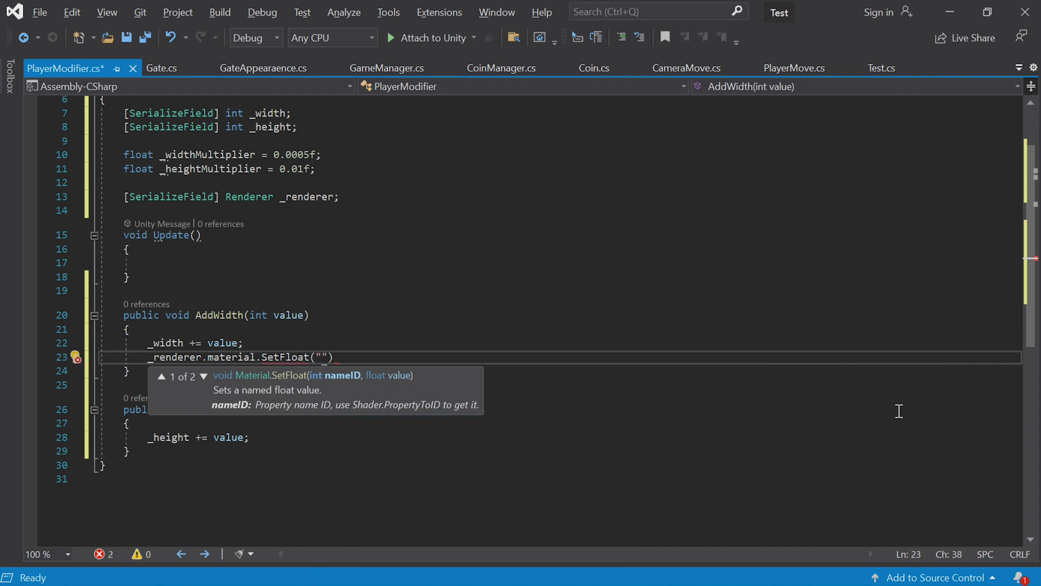
text(_PushValue")
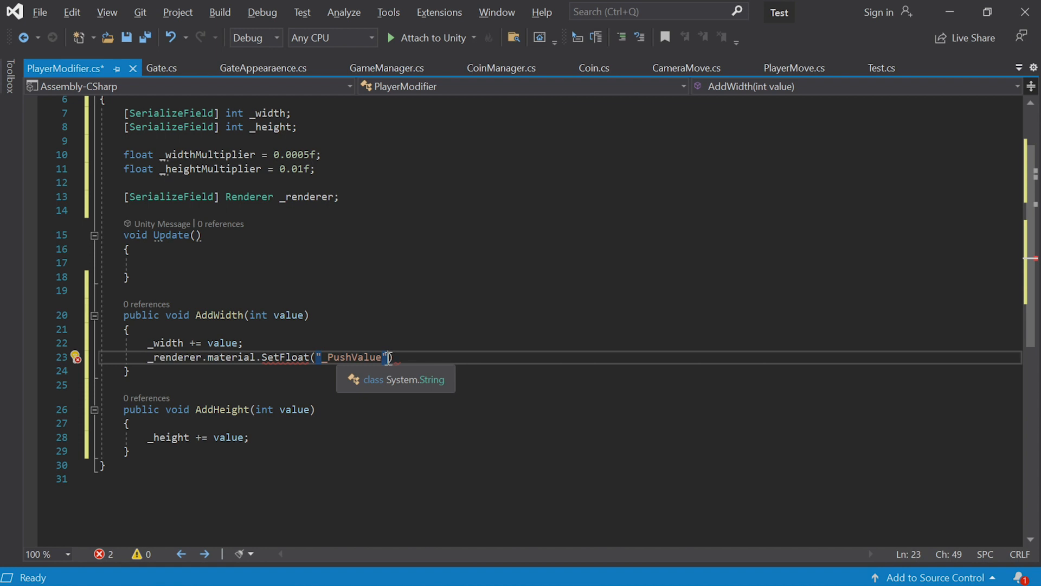
text();)
key(Left)
key(Left)
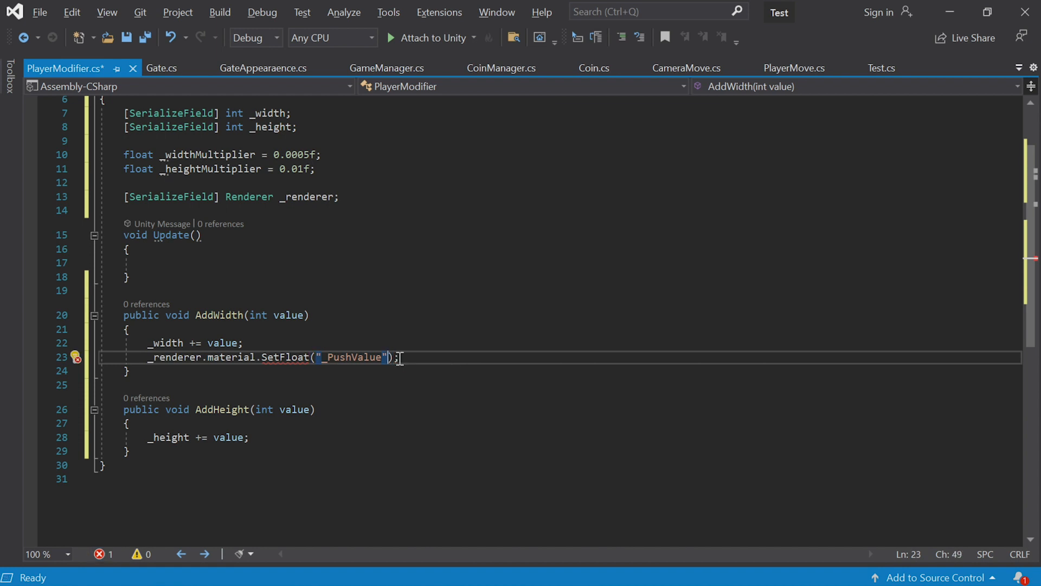
- Pass _width * _widthMultiplier as the second argument of the SetFloat call and save the script
text(,)
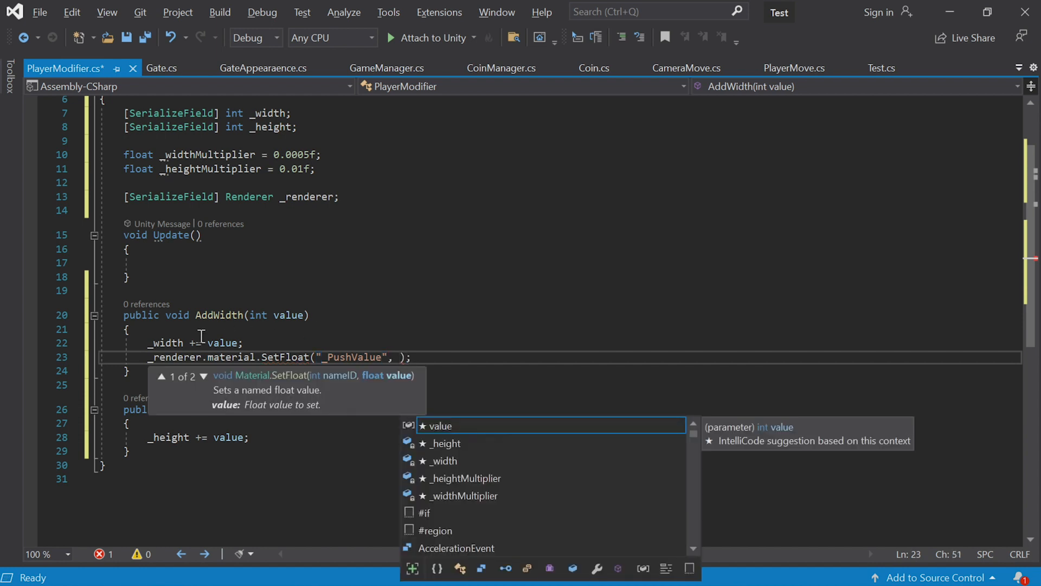
double_click(175, 342)
key(ctrl+c)
click(400, 358)
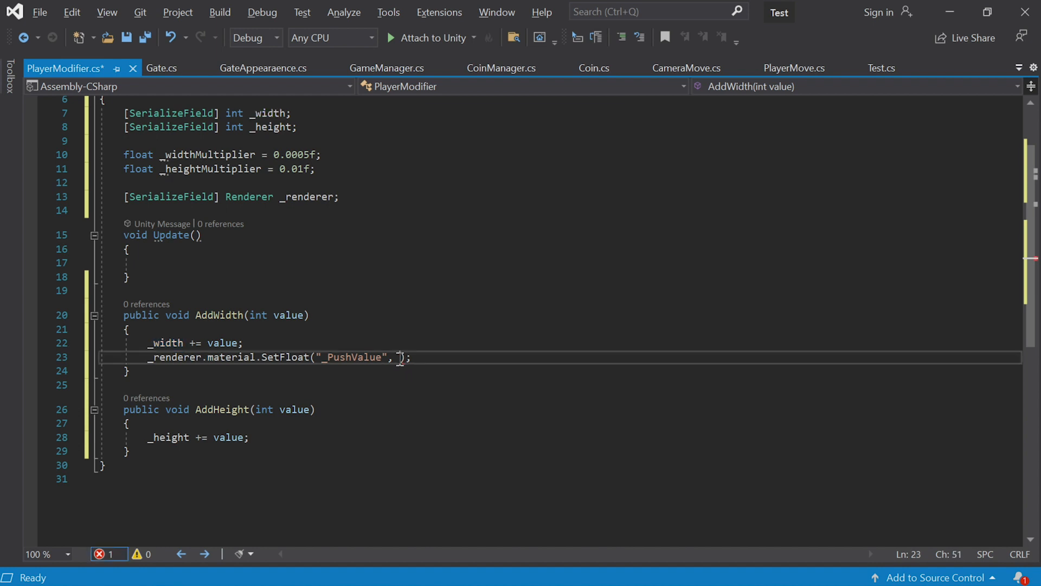
key(ctrl+v)
text(*)
double_click(206, 154)
key(ctrl+c)
click(450, 356)
key(ctrl+v)
click(575, 355)
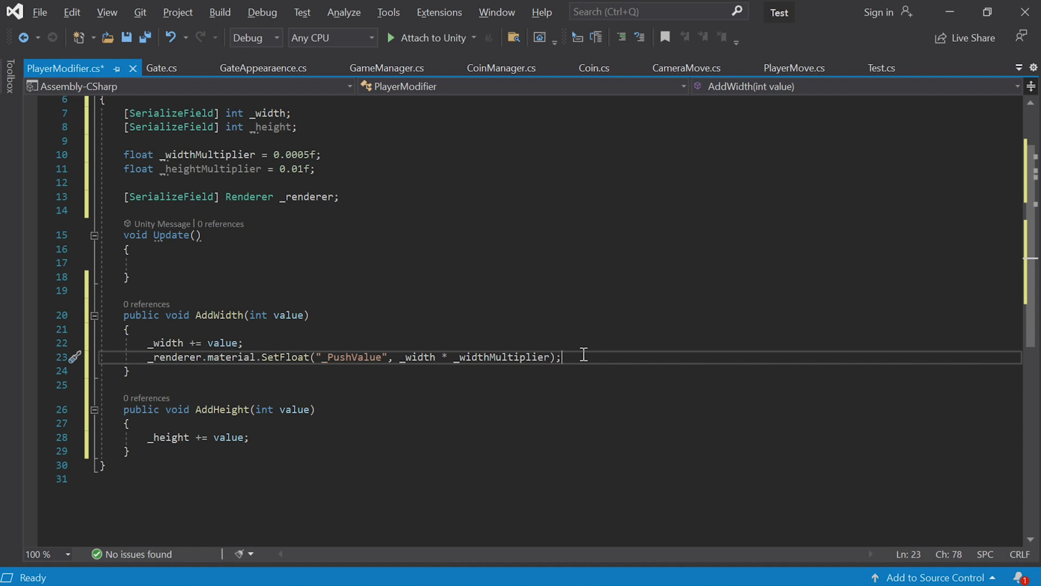
key(ctrl+s)
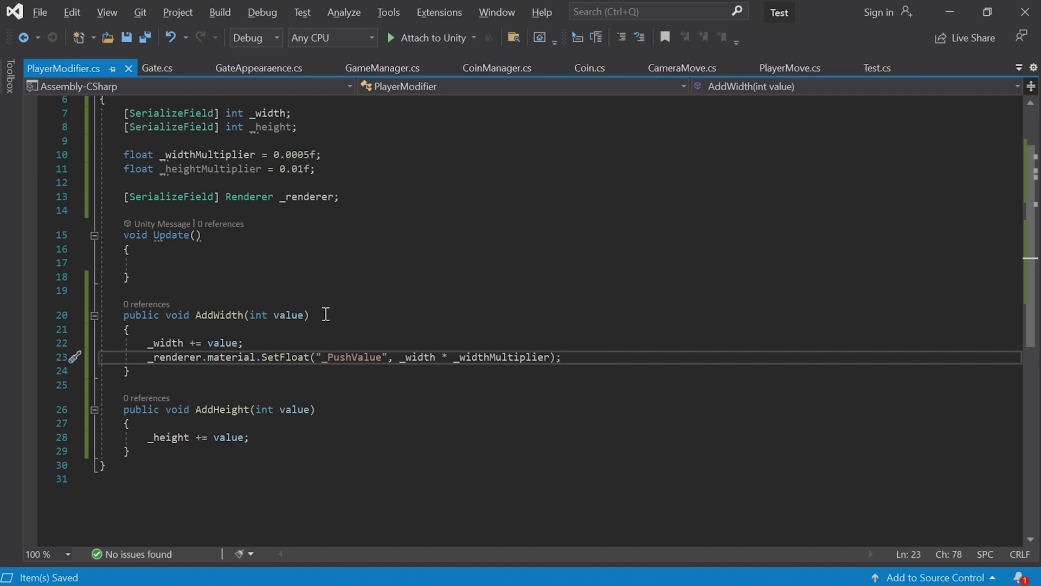
- Add an if block with an empty condition and body inside the Update method
click(208, 264)
text(if ())
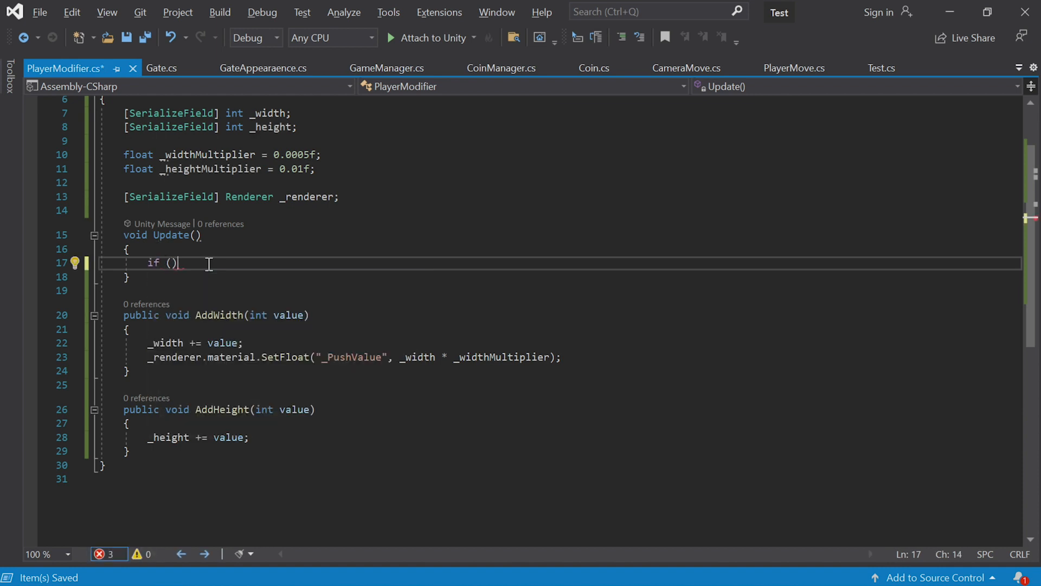
text( {)
key(Return)
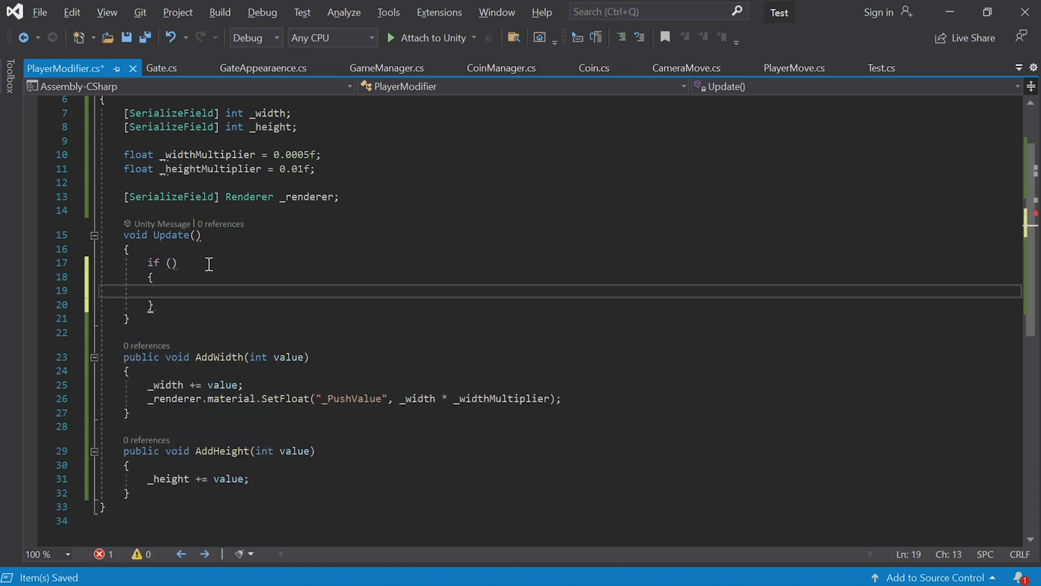
key(Up)
key(Up)
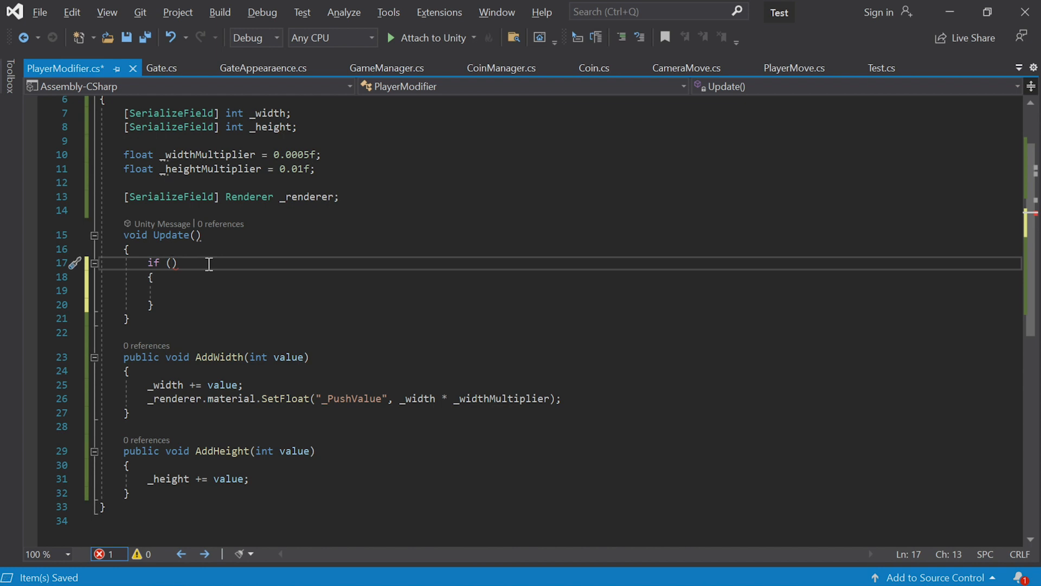
- Fill in the if condition in Update with Input.GetKeyDown(KeyCode.W)
text(Input.Get)
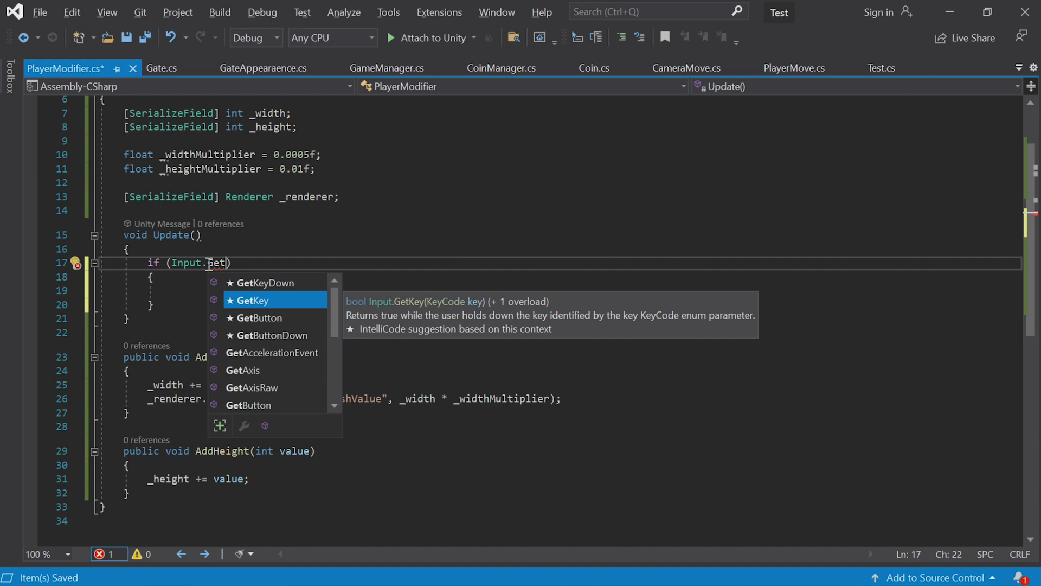
key(Up)
key(Tab)
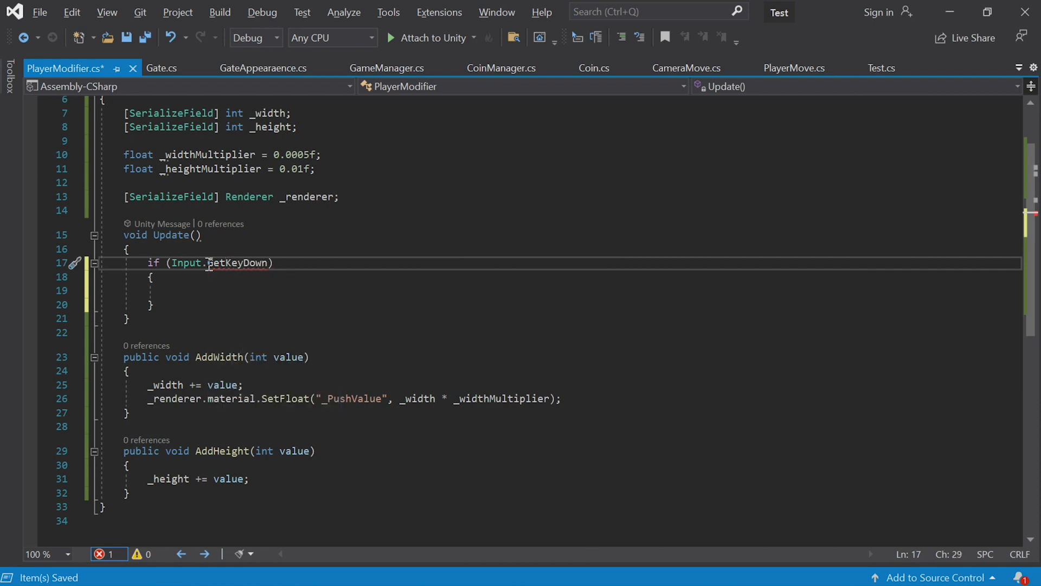
text((Key)
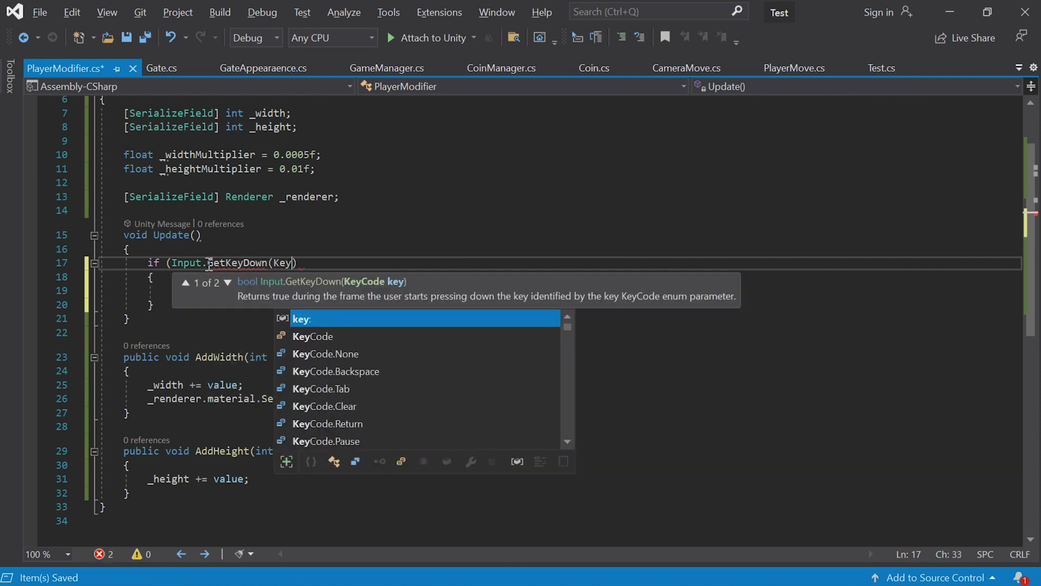
text(Code.W)))
- Call AddWidth(20); inside the body of the KeyCode.W if block
key(Down)
key(Down)
text(Add)
key(Down)
key(Down)
key(Down)
key(Tab)
text((20)
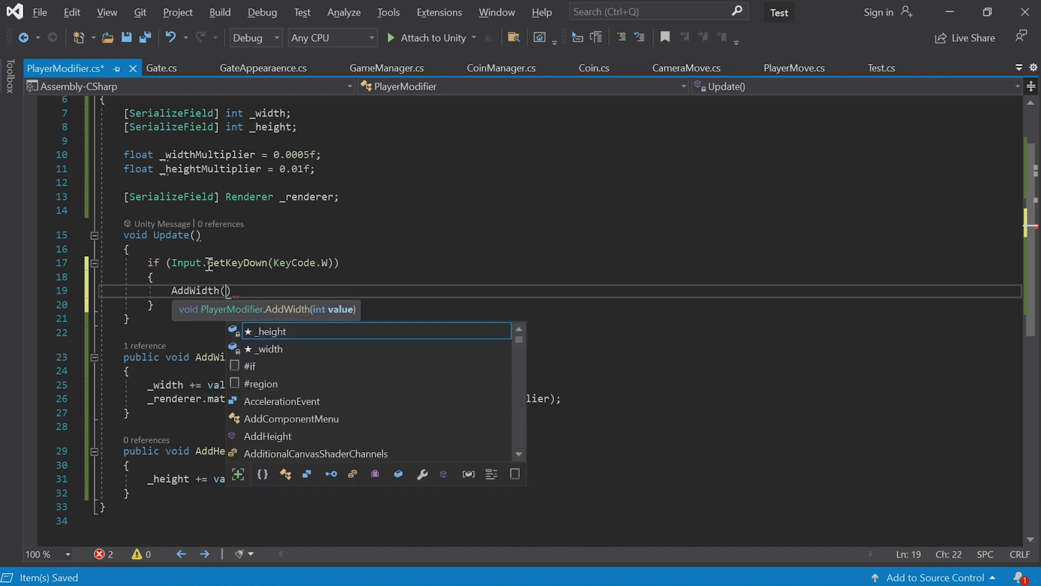
text();)
key(Down)
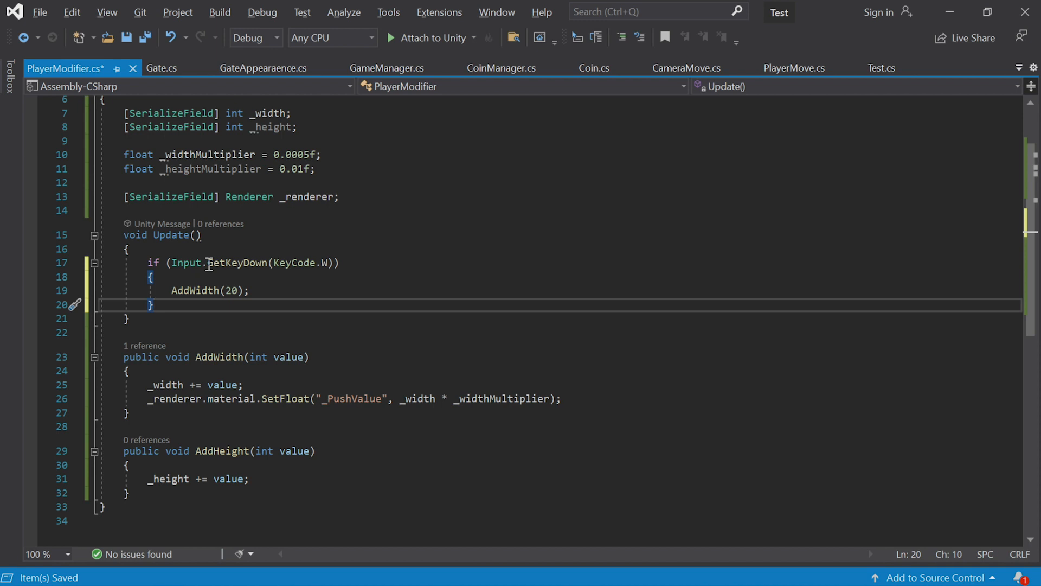
- Duplicate the KeyCode.W if block directly below itself in Update and change the copy's key to KeyCode.H
drag(157, 308, 149, 262)
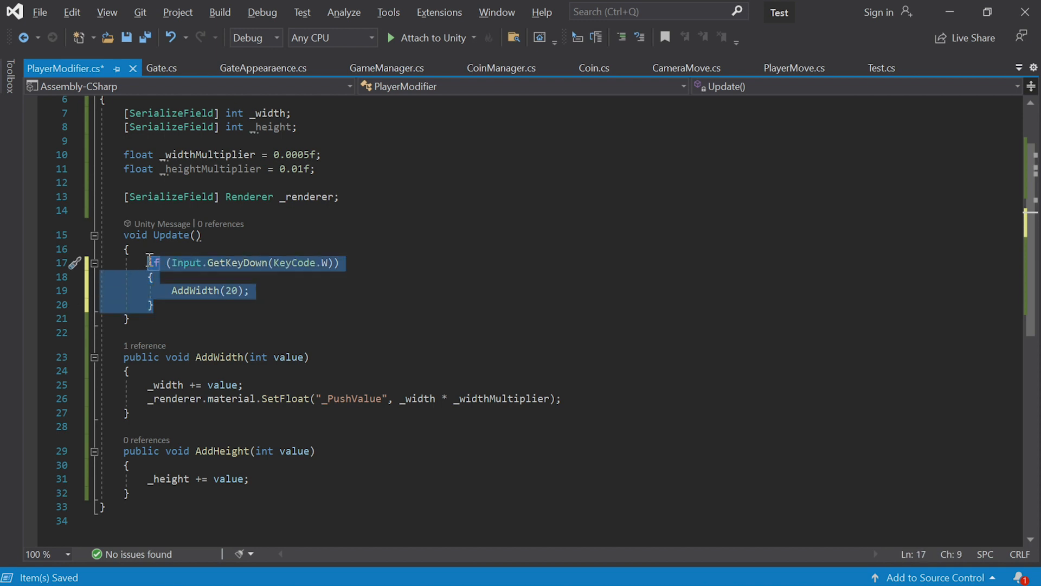
key(ctrl+c)
click(172, 304)
key(Return)
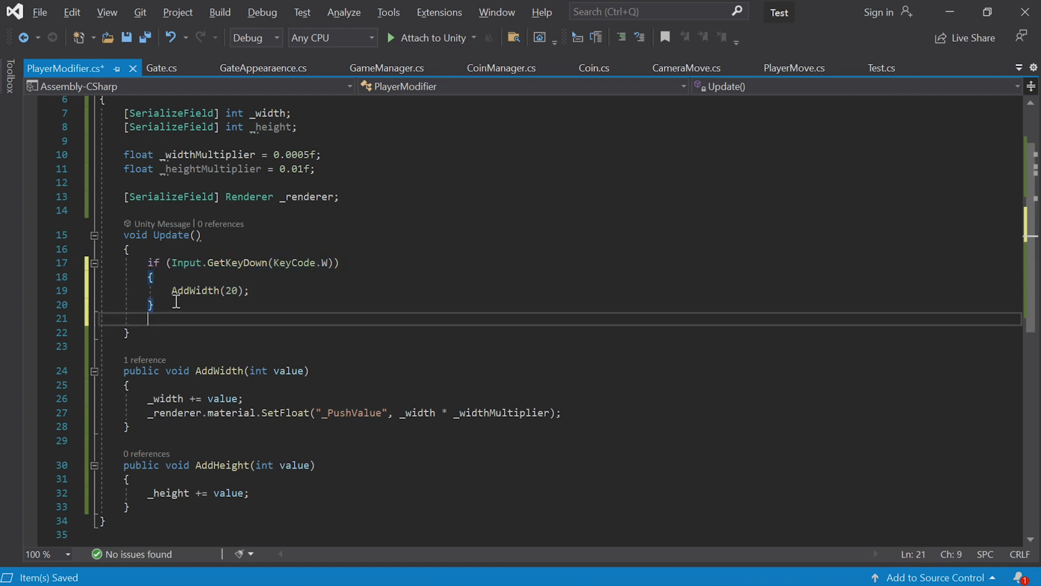
key(ctrl+v)
double_click(325, 319)
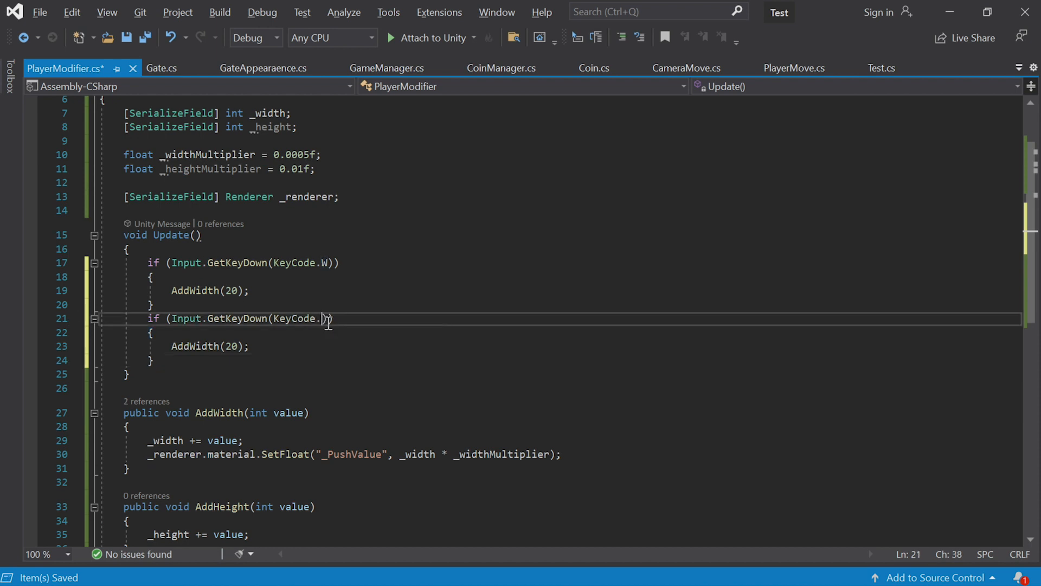
text(H)
- Replace the AddWidth call in the KeyCode.H block with AddHeight(20);
click(217, 346)
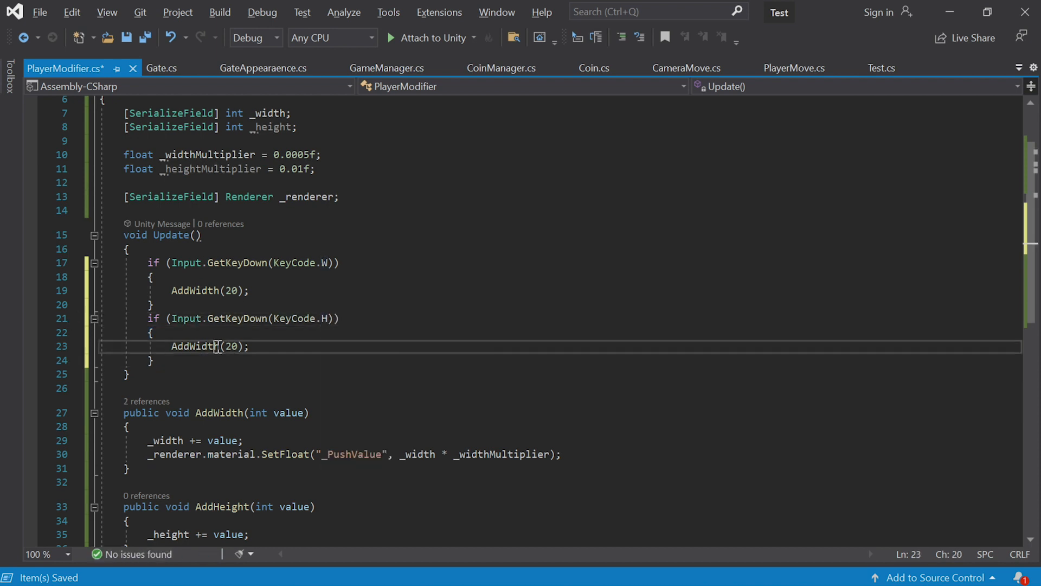
key(BackSpace)
key(BackSpace)
key(BackSpace)
key(BackSpace)
text(Height)
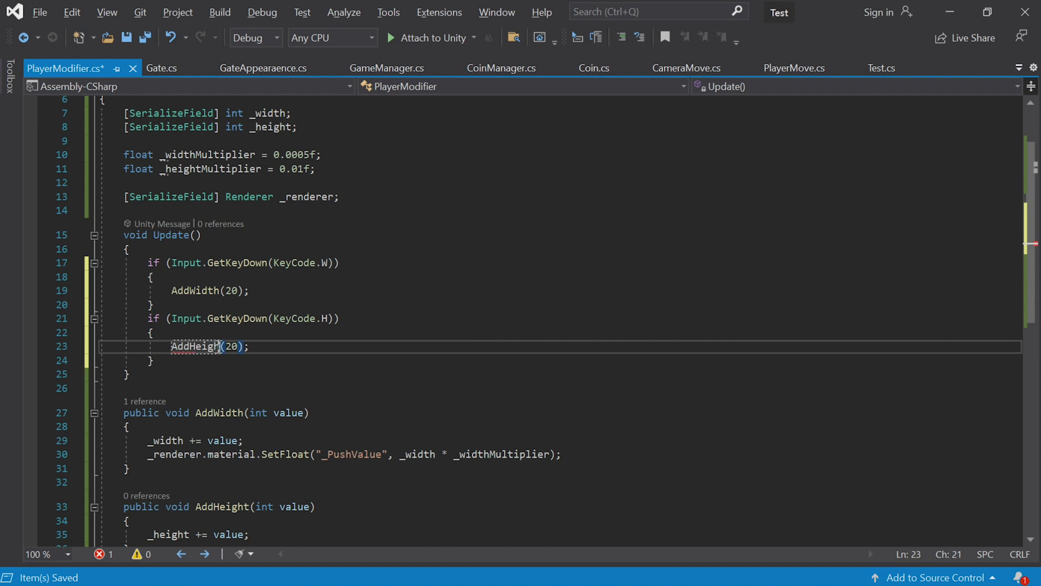
click(284, 346)
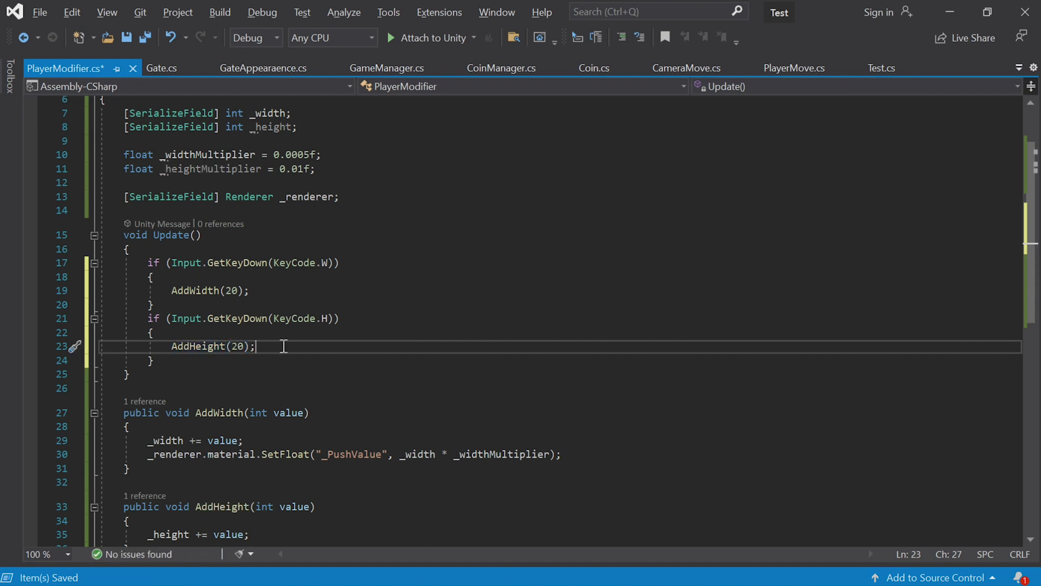
- Switch to Unity and assign the Body object to the Renderer field of the Player's Player Modifier component
key(alt+Tab)
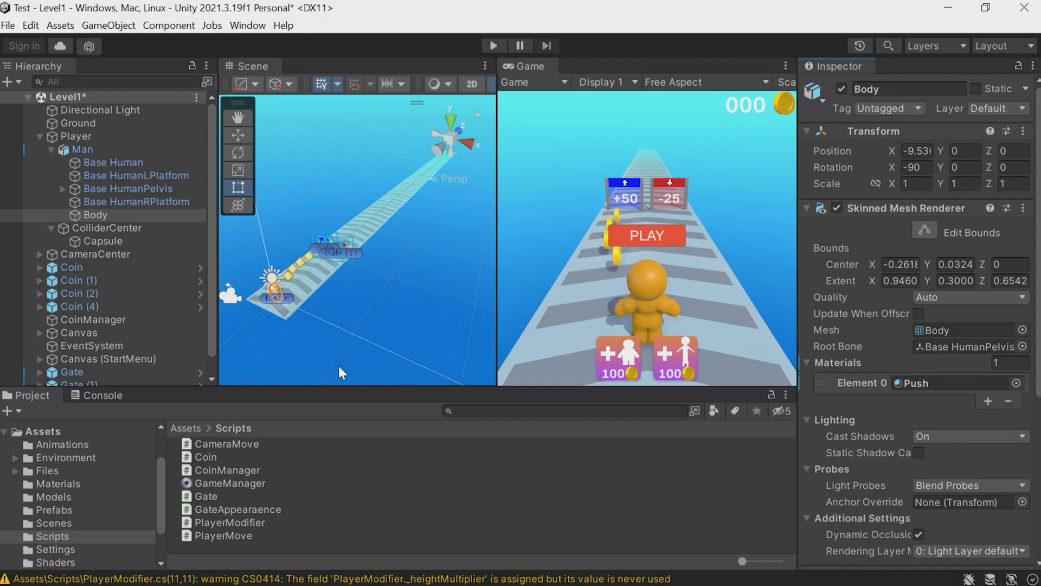
click(88, 137)
scroll(971, 434, down, 1)
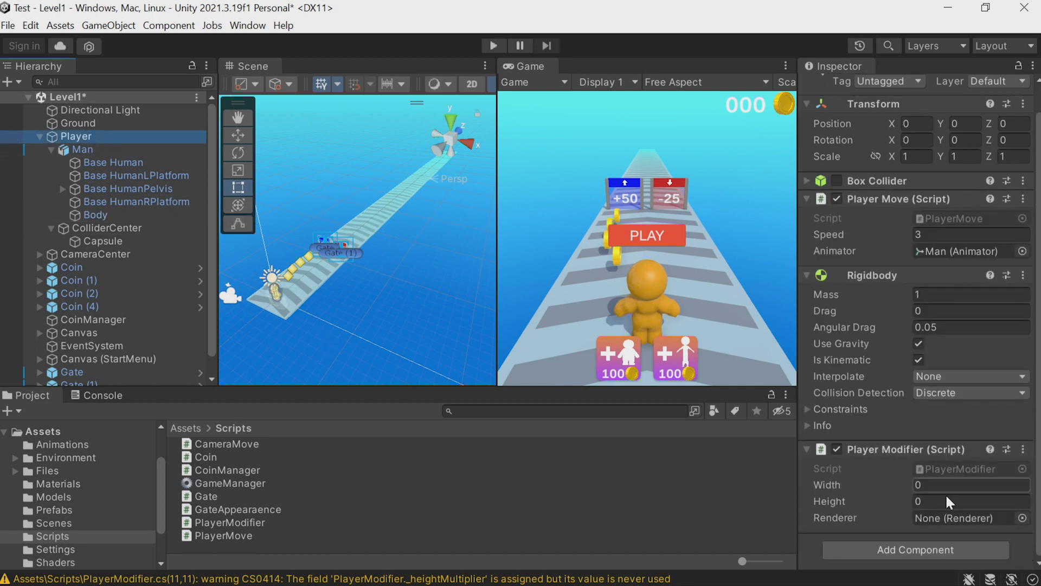
drag(93, 214, 932, 524)
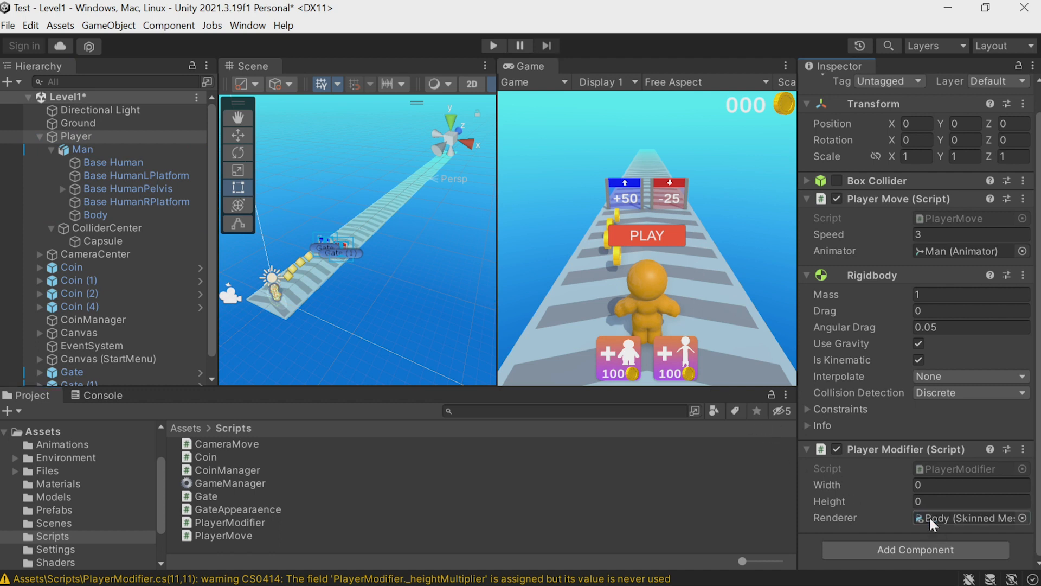
- Run the game, test raising the Player Modifier's Width to 340 and Height to 240, and stop it
click(493, 46)
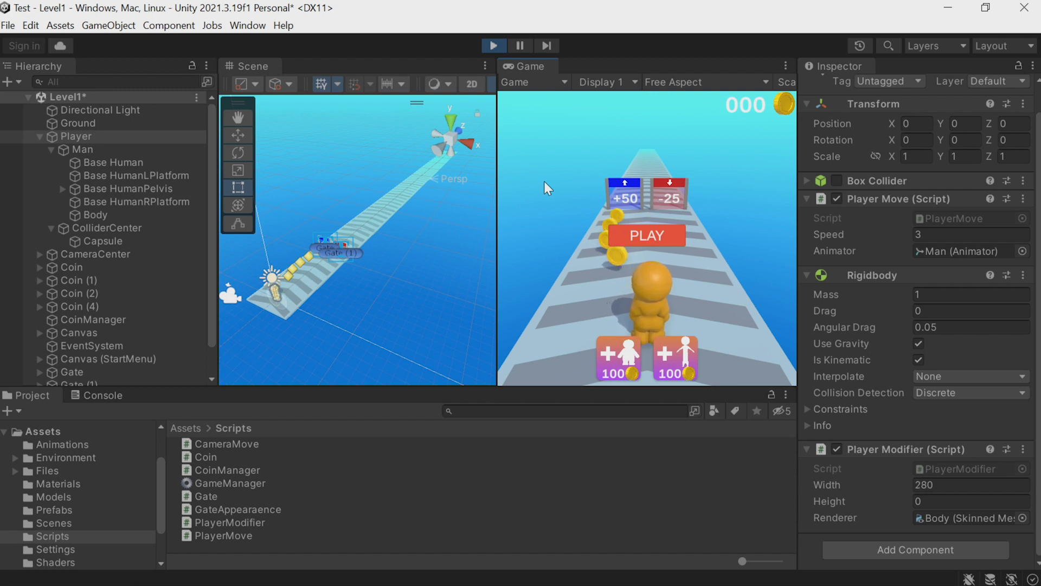
click(941, 499)
text(160)
key(BackSpace)
key(BackSpace)
key(BackSpace)
text(240)
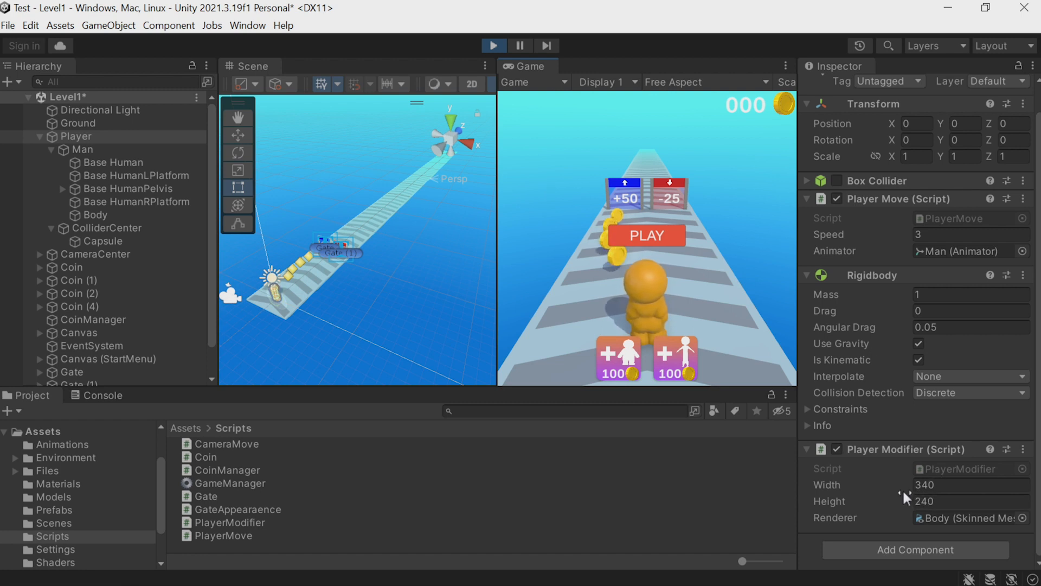
click(495, 45)
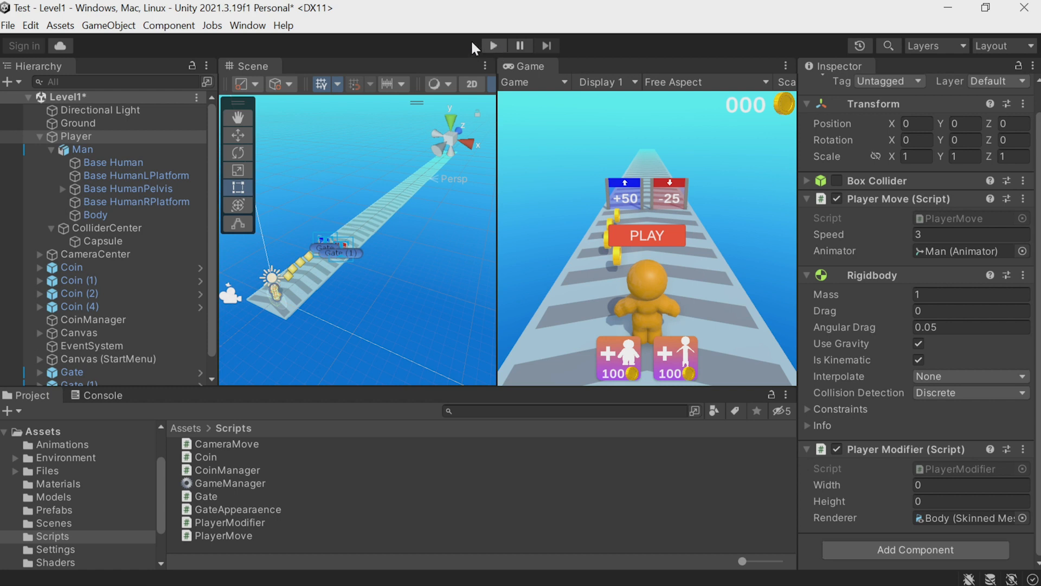
- Try stretching the Player vertically to a Y scale of about 1.22, and undo the scaling
key(f)
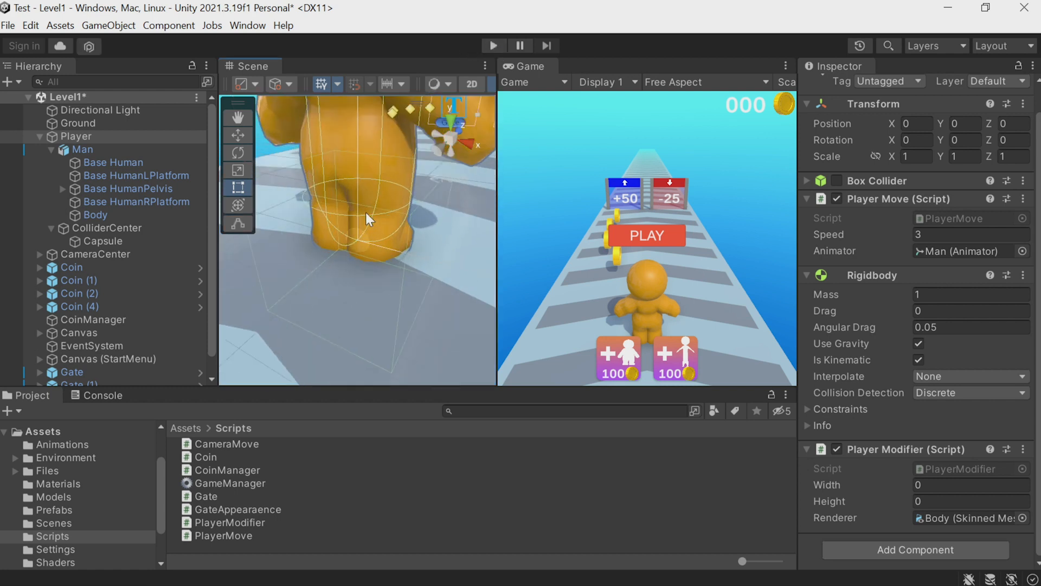
scroll(366, 212, down, 10)
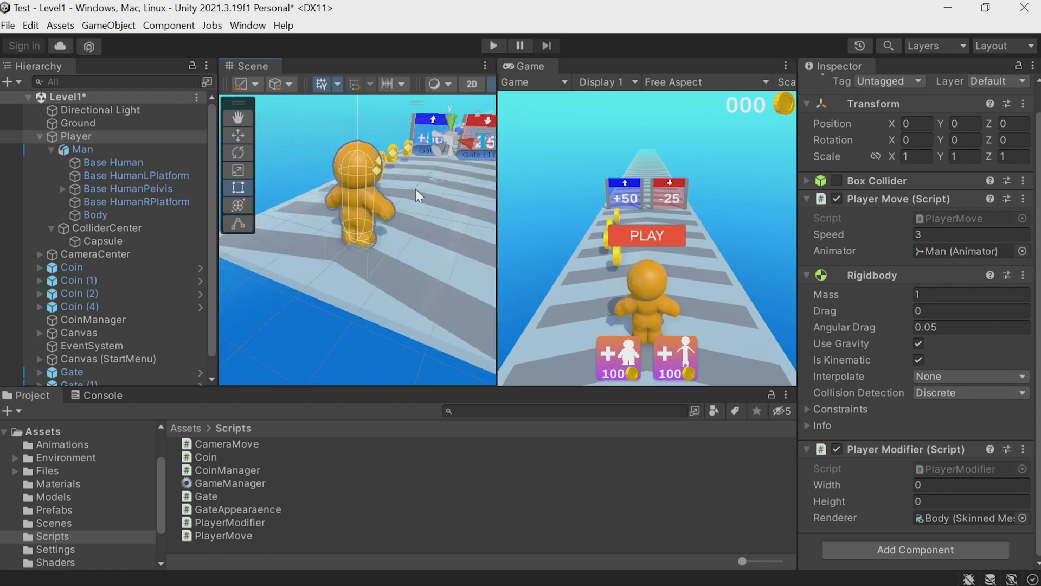
alt+drag(439, 213, 469, 217)
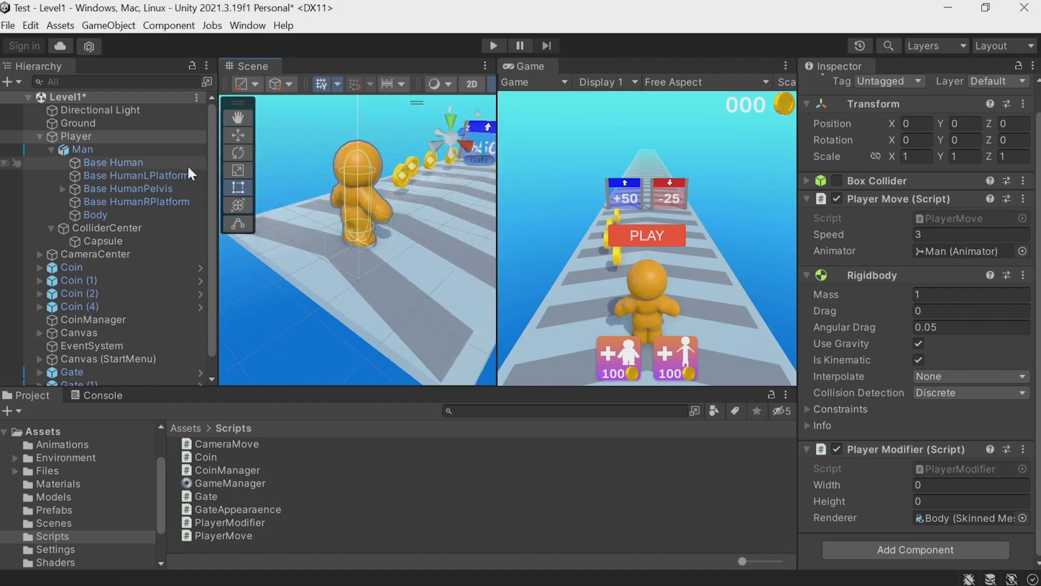
click(238, 170)
mouse_move(362, 170)
mouse_down()
mouse_move(372, 66)
mouse_move(363, 160)
mouse_up()
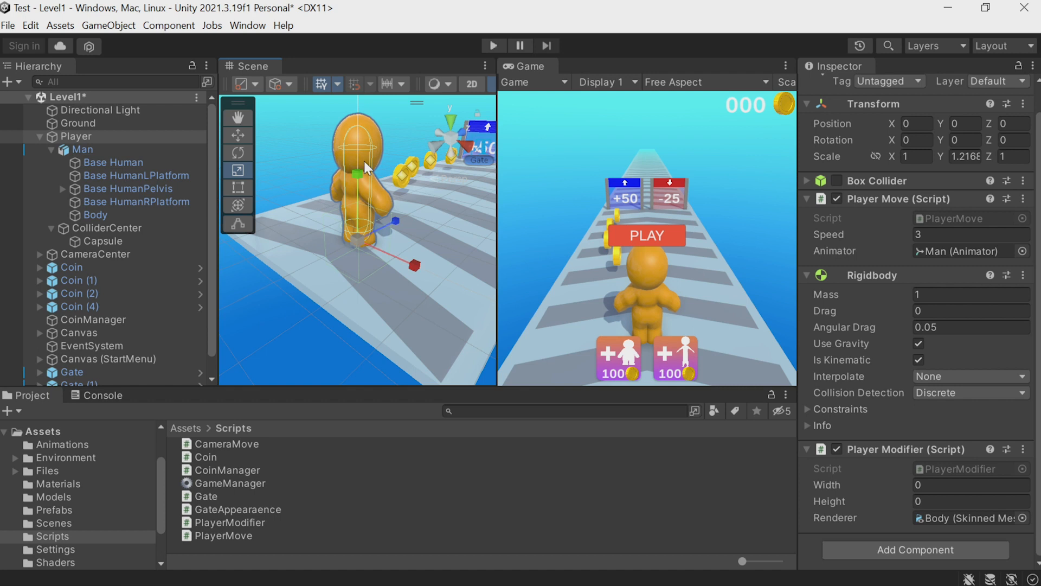
key(ctrl+z)
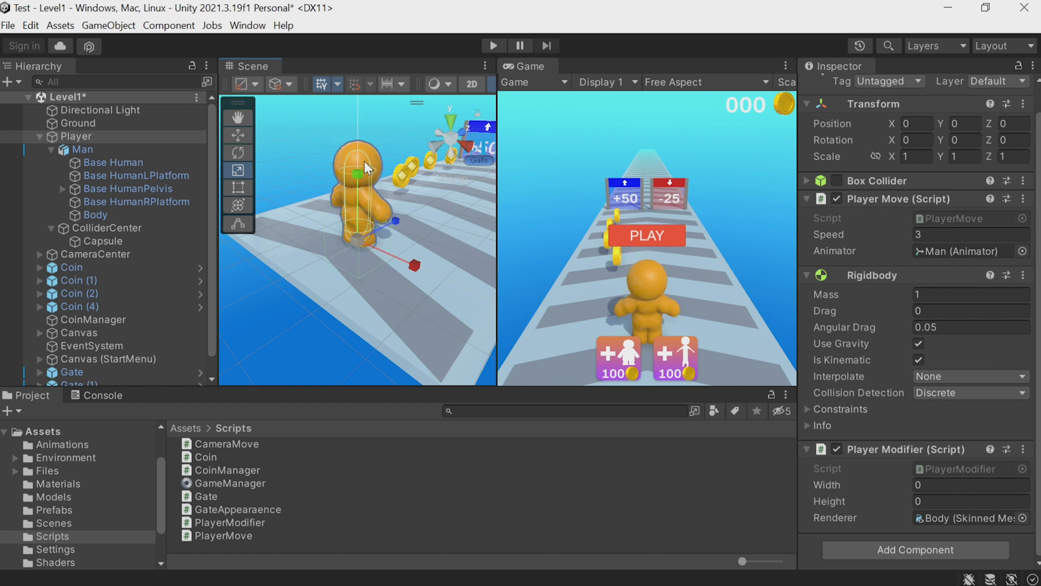
- Widen the object list, expand the Man's bones under Base HumanPelvis, and select Base HumanSpine3 with the Move tool
drag(219, 193, 247, 192)
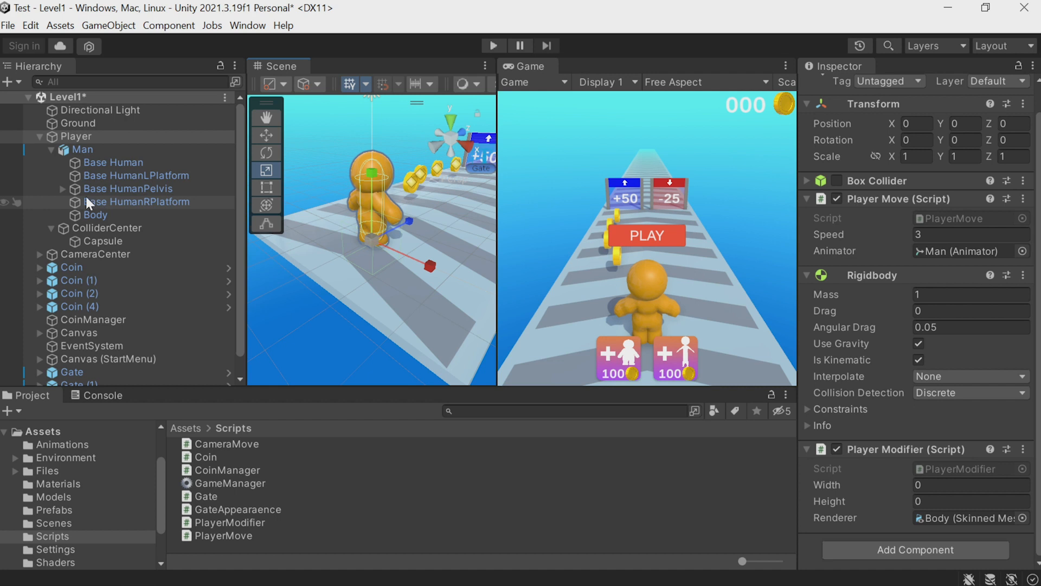
click(63, 189)
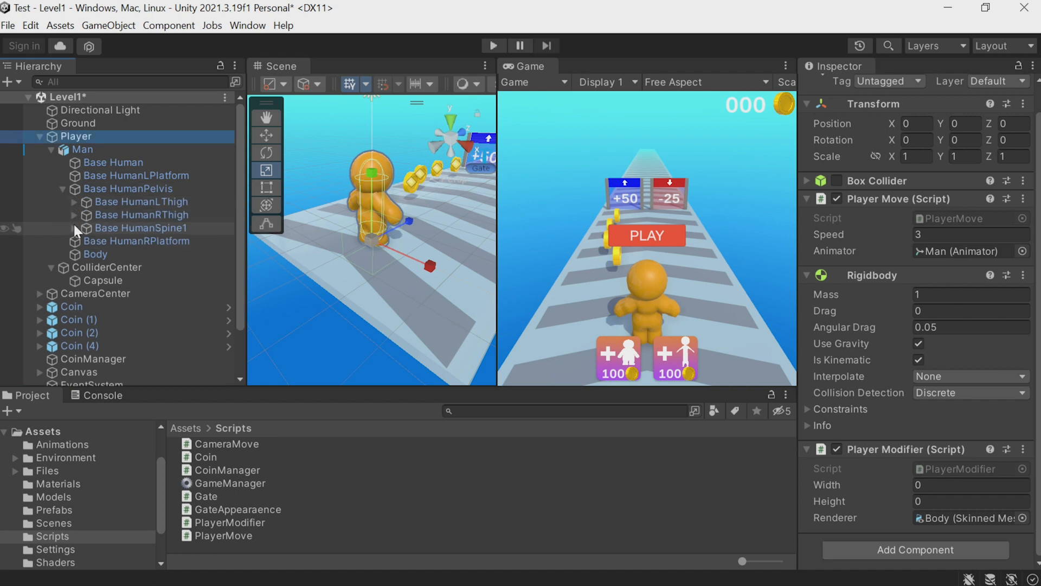
click(74, 228)
click(85, 241)
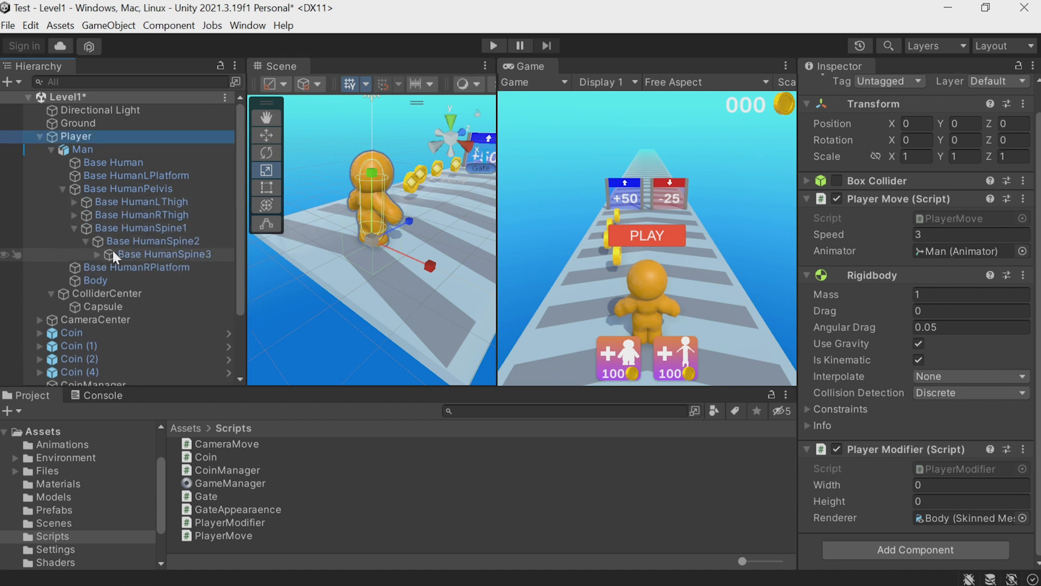
click(125, 253)
click(150, 243)
click(156, 253)
click(272, 132)
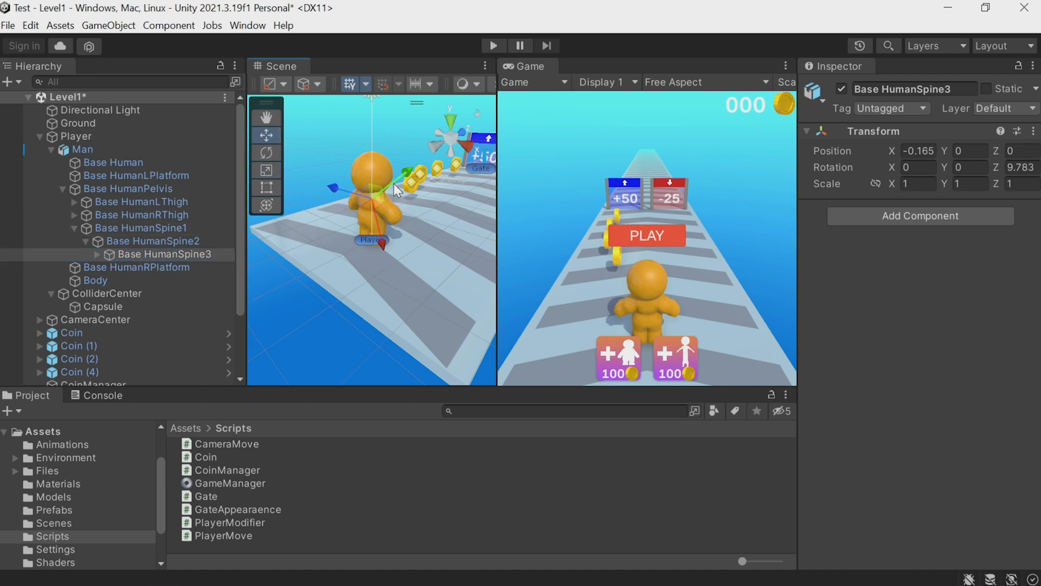
- Keep the handle position on Pivot and set the handle orientation to Global for Base HumanSpine3
click(109, 137)
click(276, 85)
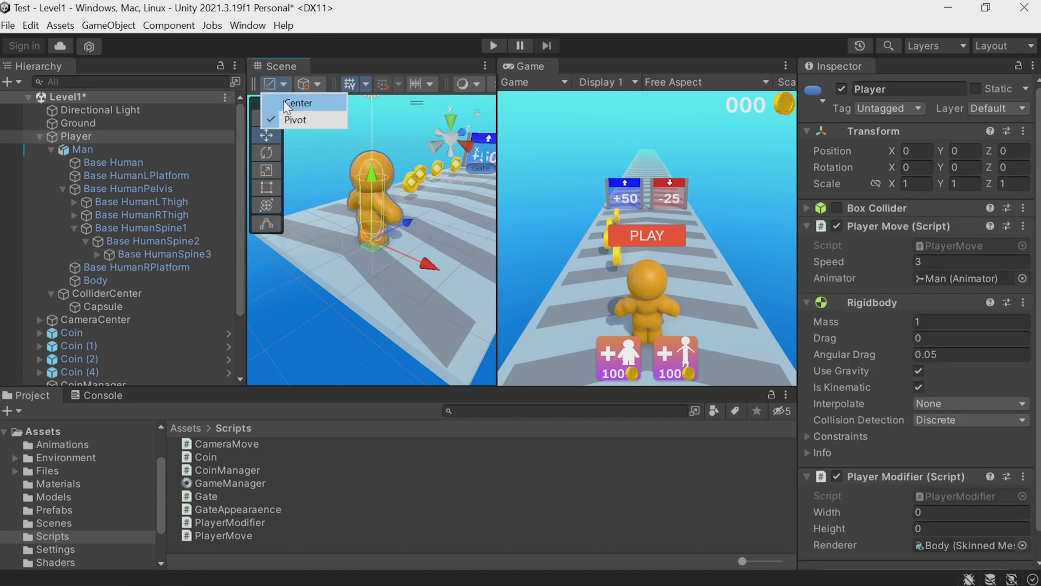
click(283, 123)
click(190, 252)
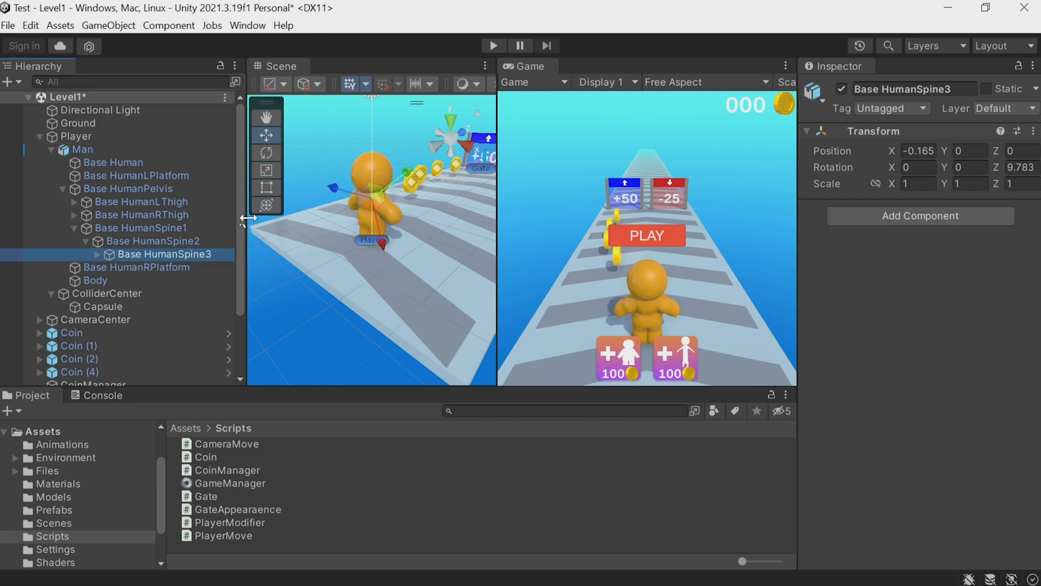
click(305, 84)
click(317, 98)
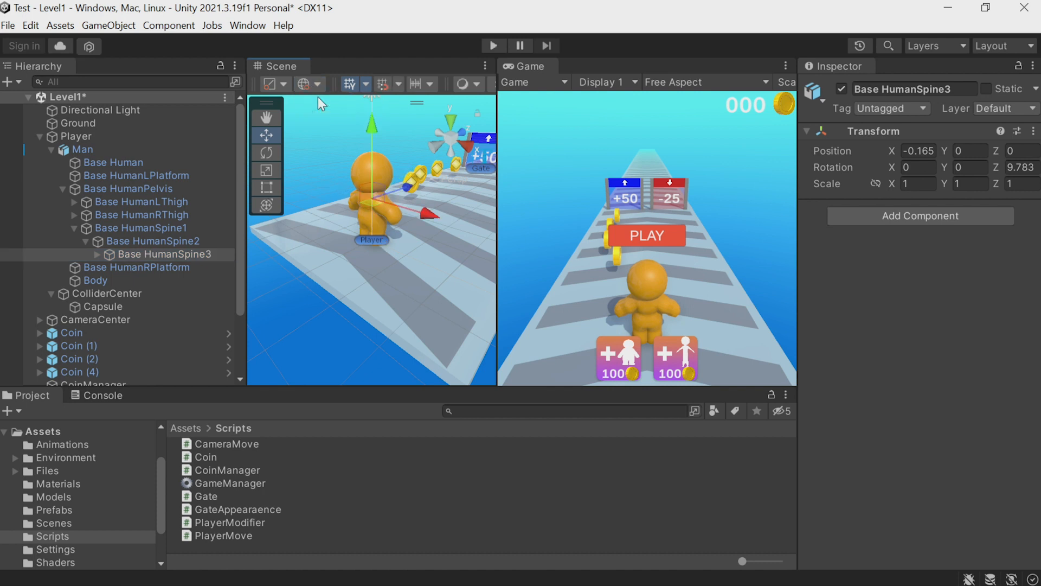
- Try raising Base HumanSpine3 vertically twice to stretch the torso, undoing each move
drag(373, 128, 362, 160)
scroll(363, 160, down, 3)
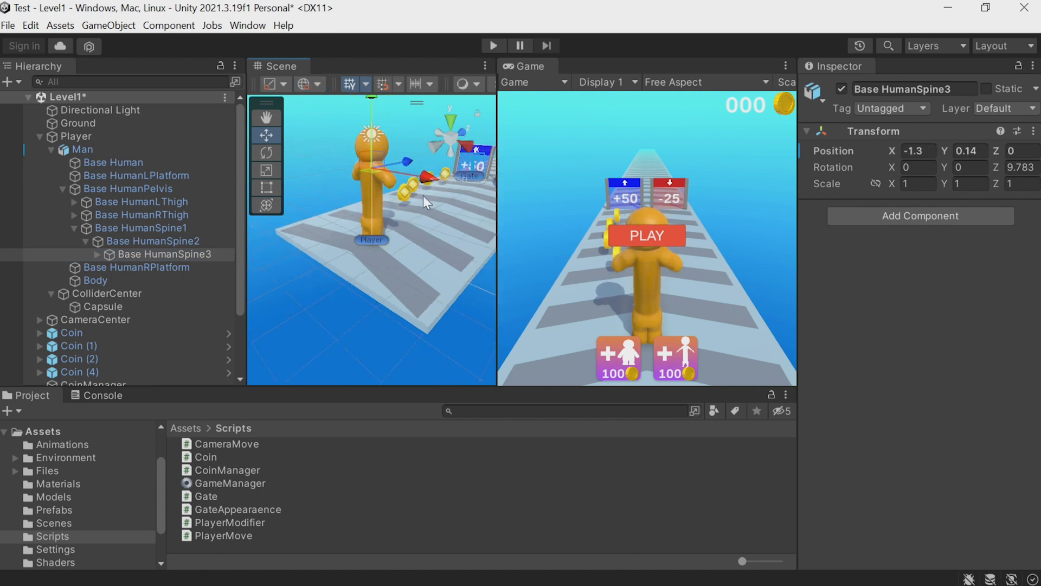
alt+drag(459, 223, 393, 208)
key(ctrl+z)
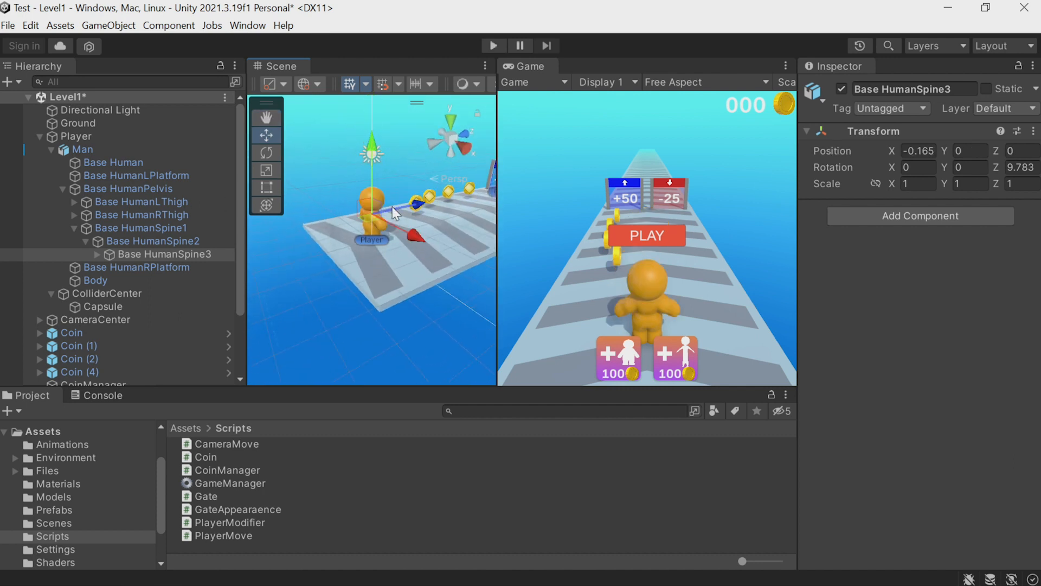
mouse_move(365, 145)
mouse_down()
mouse_move(370, 117)
mouse_move(364, 128)
mouse_up()
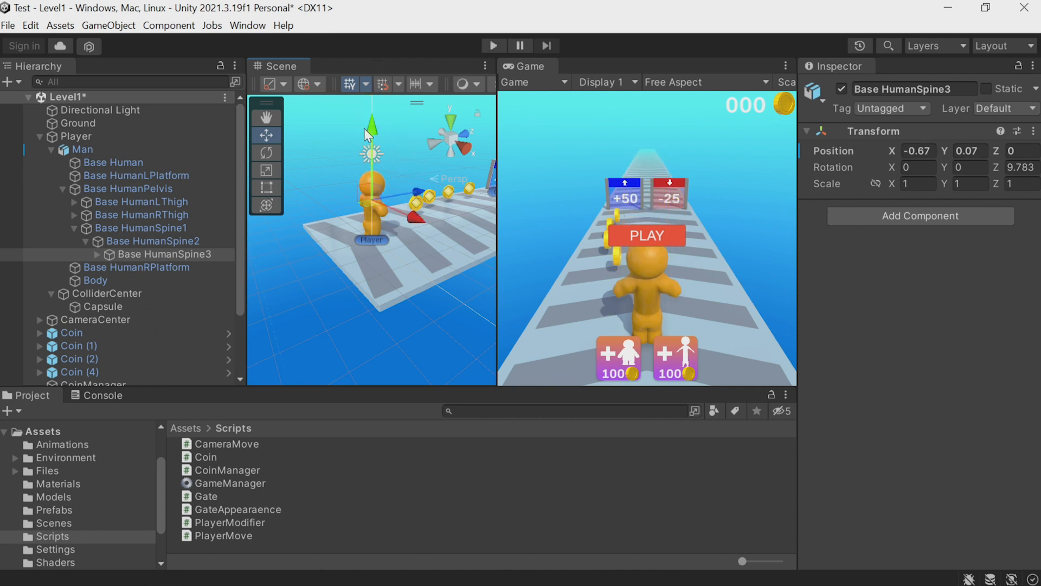
key(ctrl+z)
scroll(369, 206, up, 3)
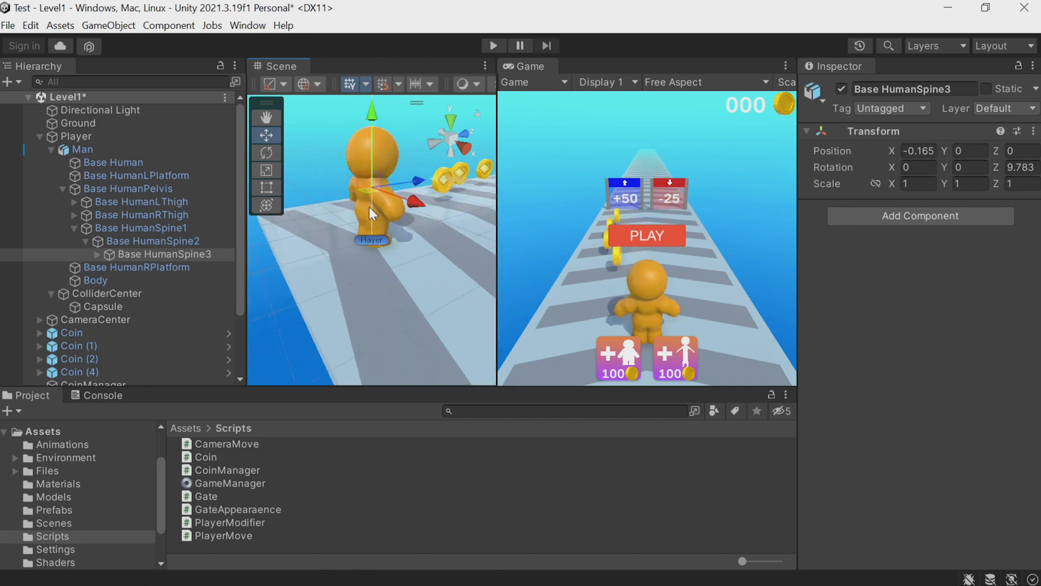
- Examine the pivots of Base HumanSpine1, Base HumanSpine2 and Base HumanSpine3, and review the Player's components
click(176, 241)
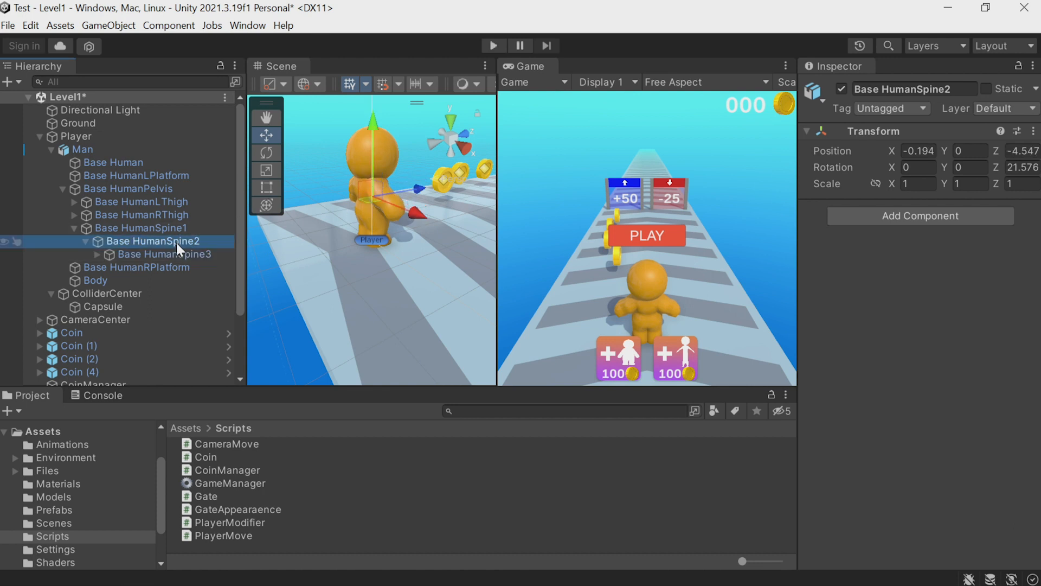
click(179, 252)
click(181, 230)
click(183, 239)
click(184, 252)
ctrl+click(183, 241)
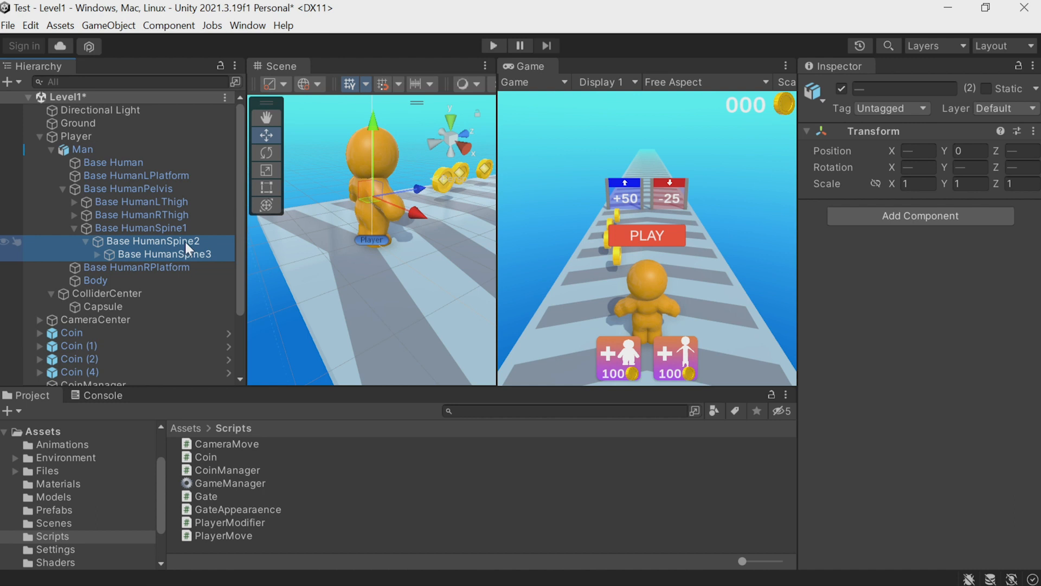
click(822, 95)
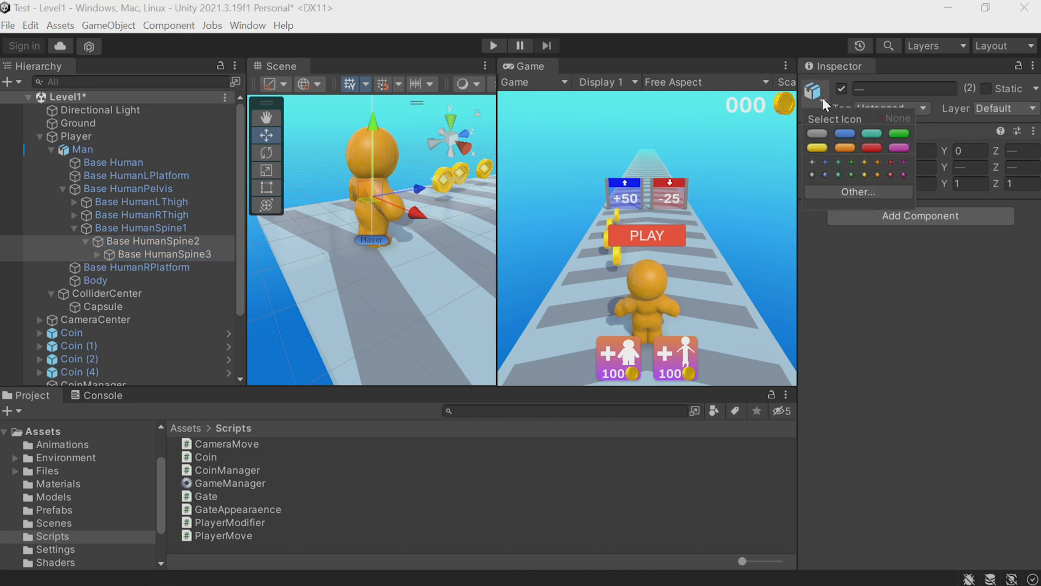
click(864, 161)
click(193, 227)
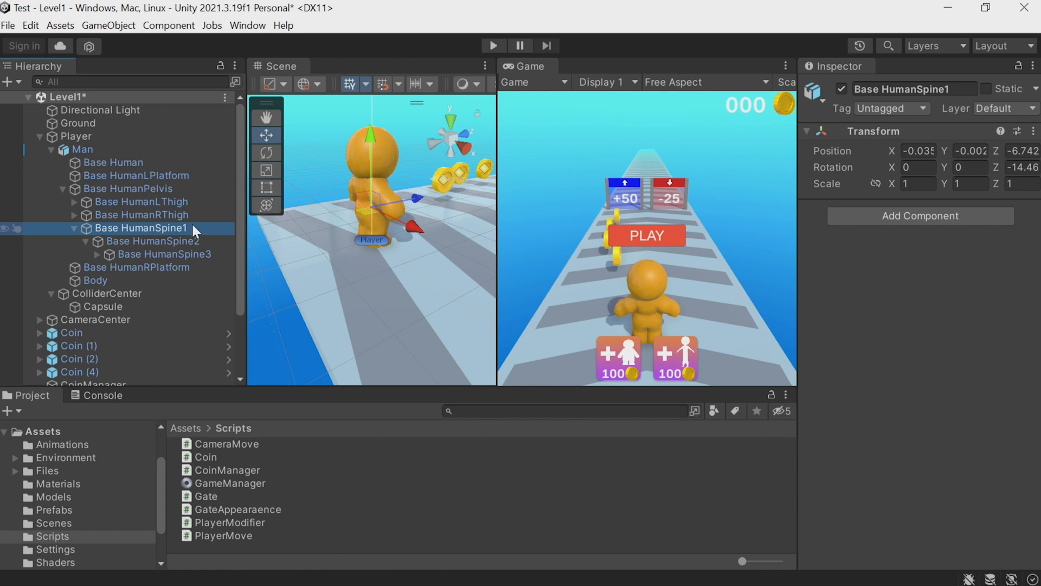
click(117, 125)
click(103, 136)
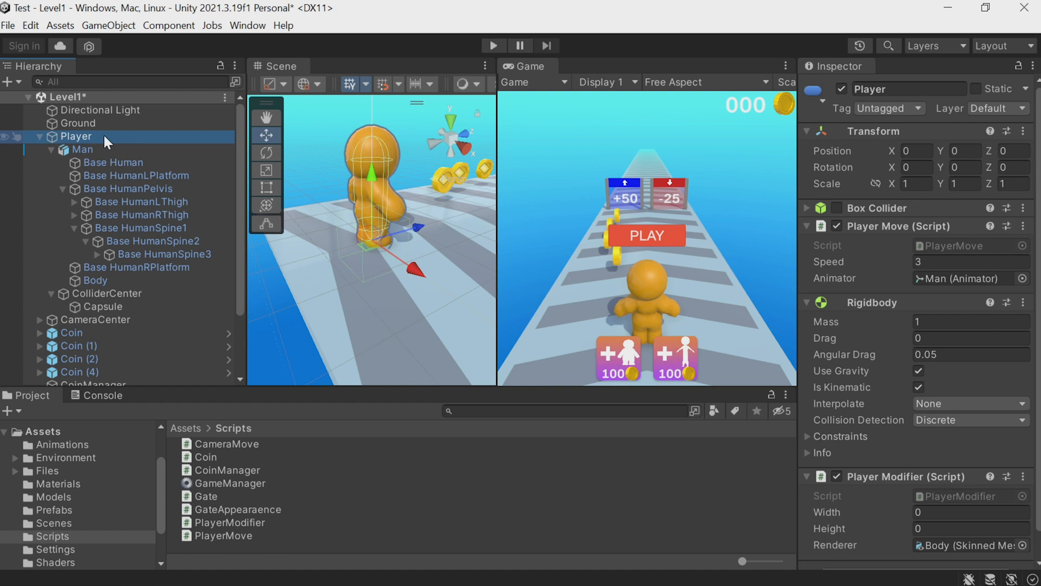
scroll(890, 405, down, 1)
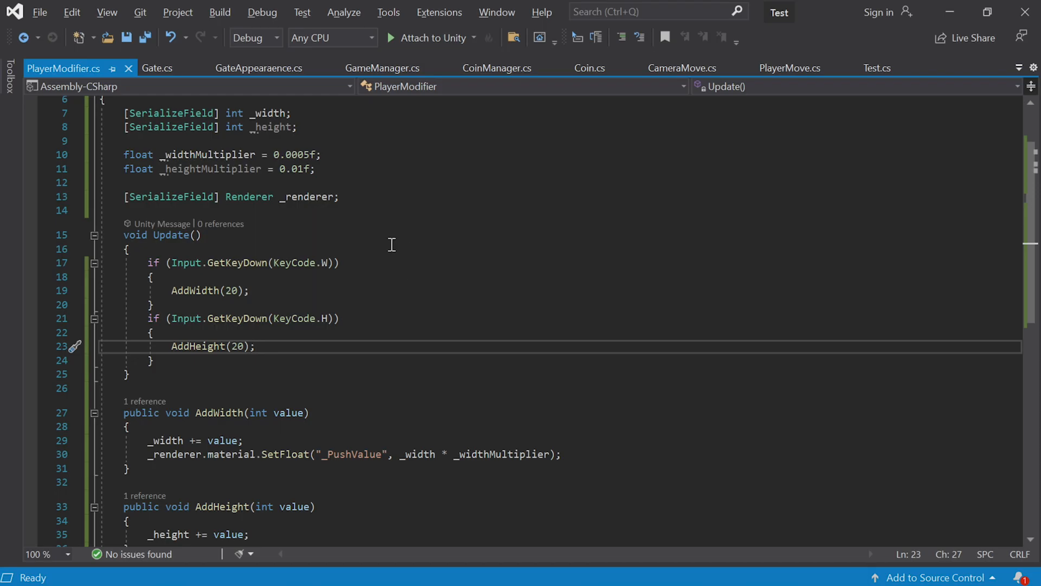
- Add a serialized Transform field named _topSpine below the _renderer field in PlayerModifier
click(353, 198)
key(Return)
key(Return)
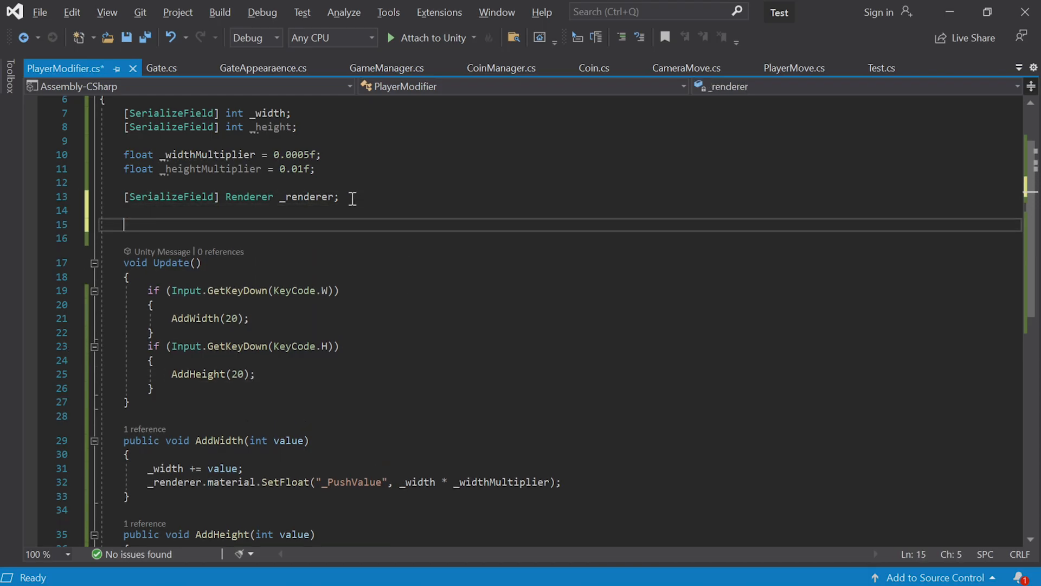
text([SerializeField)
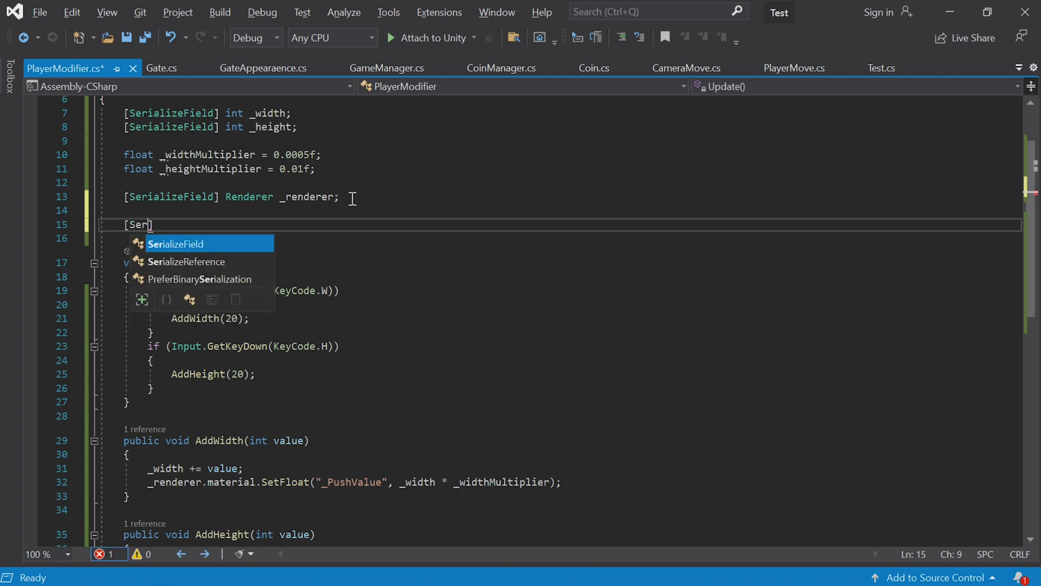
text(] Transform )
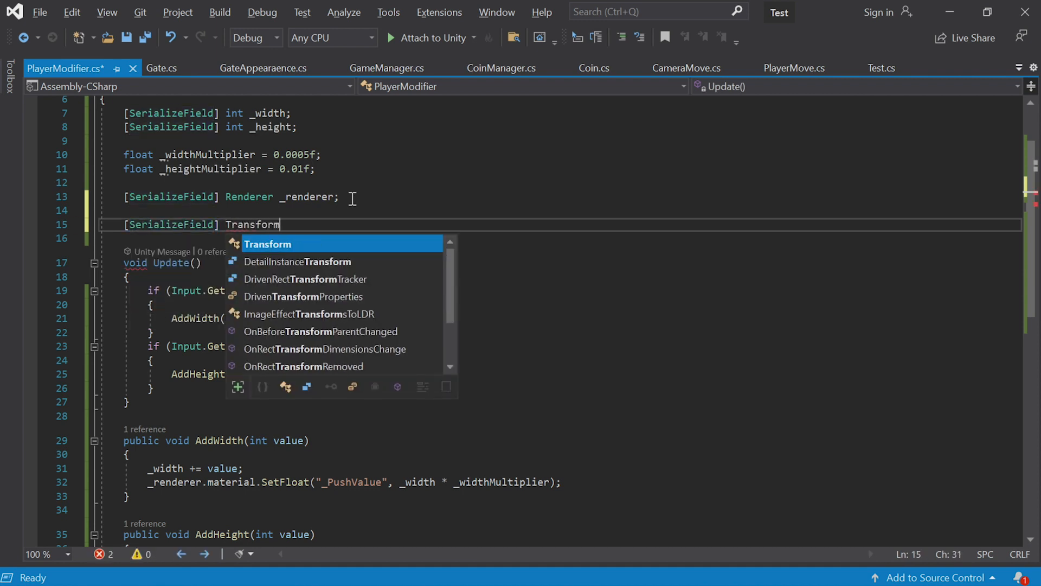
text(_topSpine;)
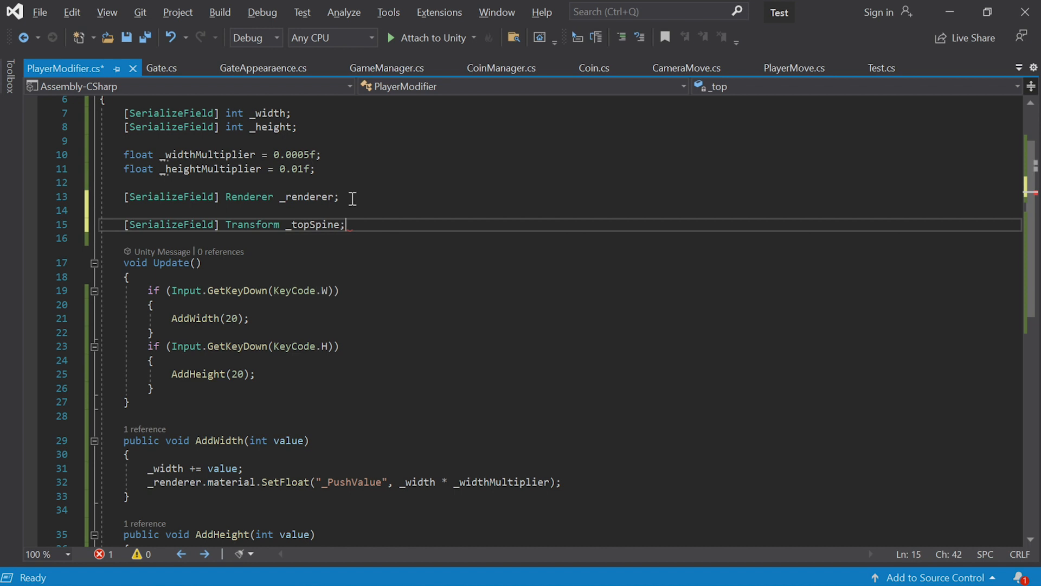
- Add a second serialized Transform field named _bottomSpine directly under _topSpine
key(Return)
text([Ser)
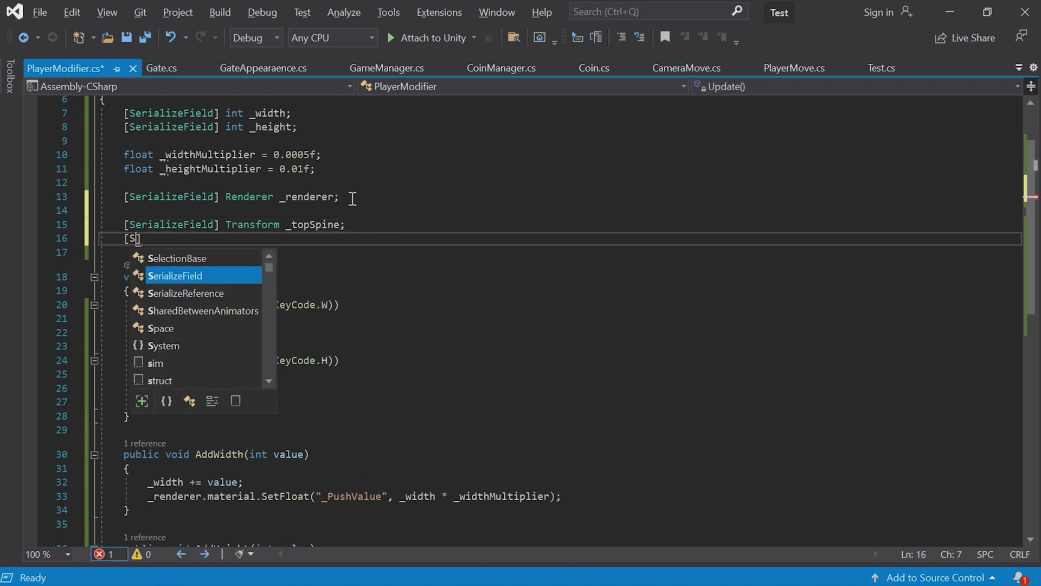
text(ializeField] Tr)
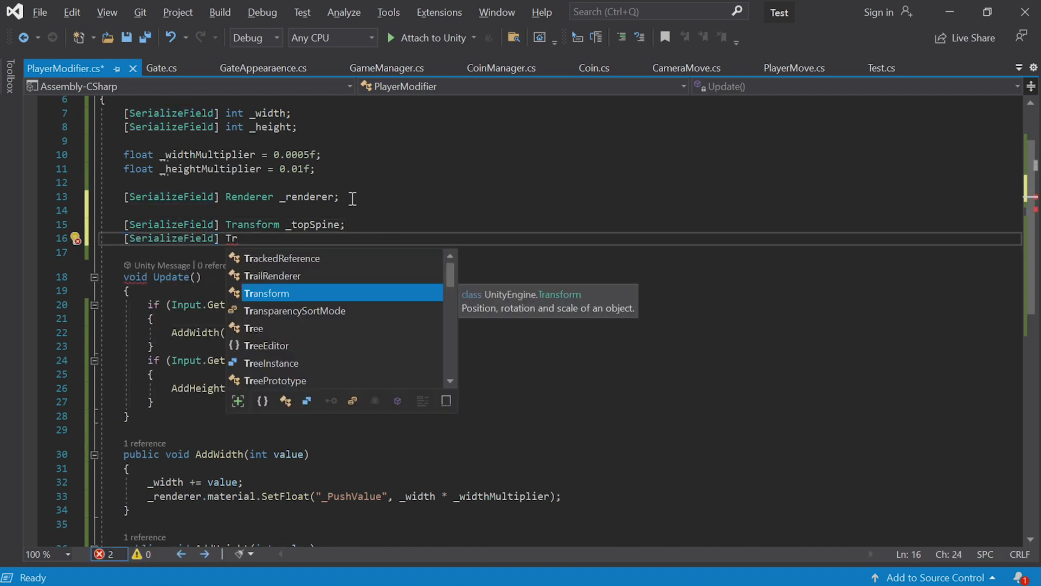
text(ansform _)
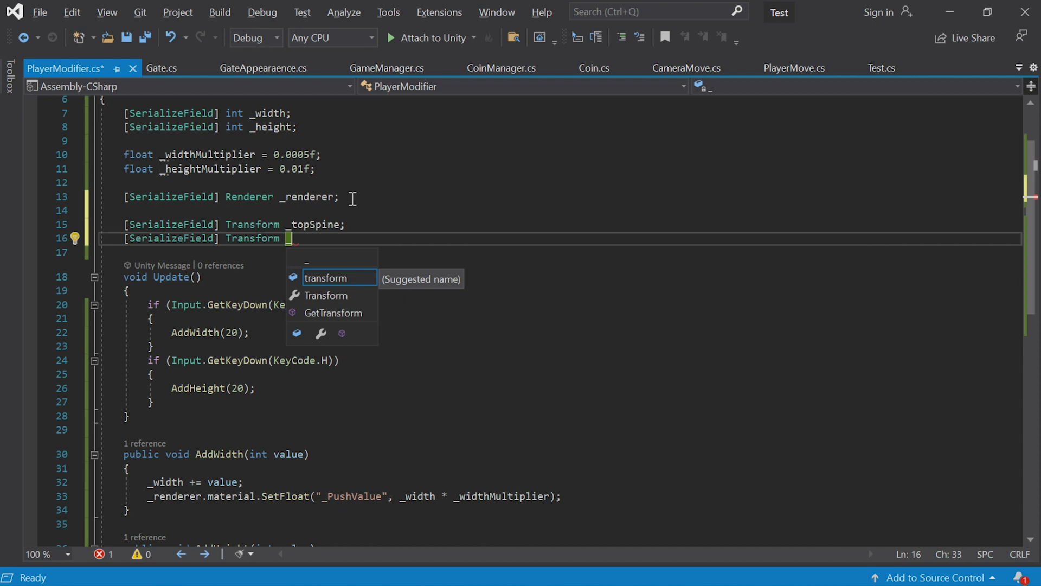
text(bottomS)
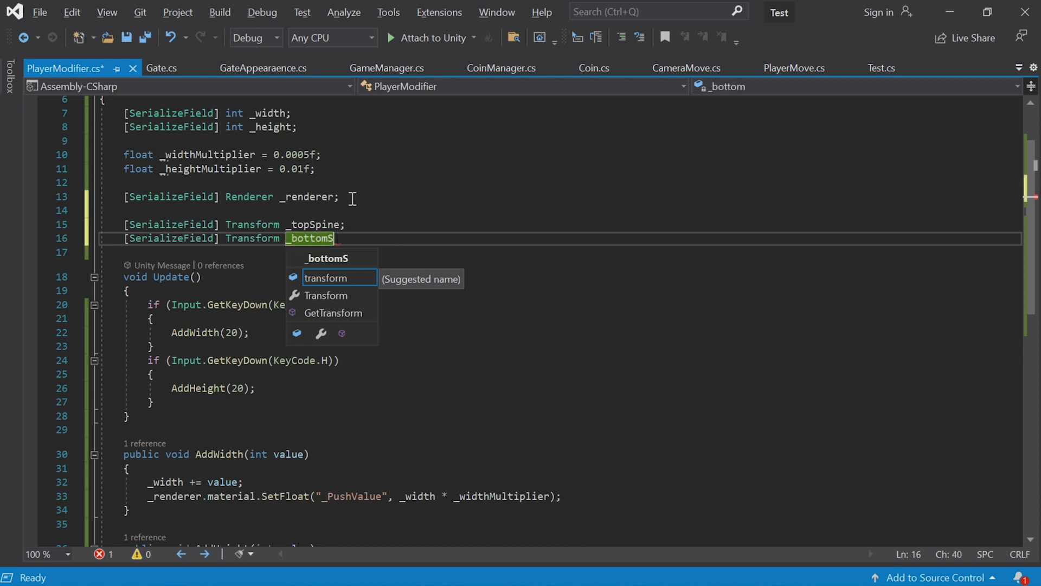
text(pine;)
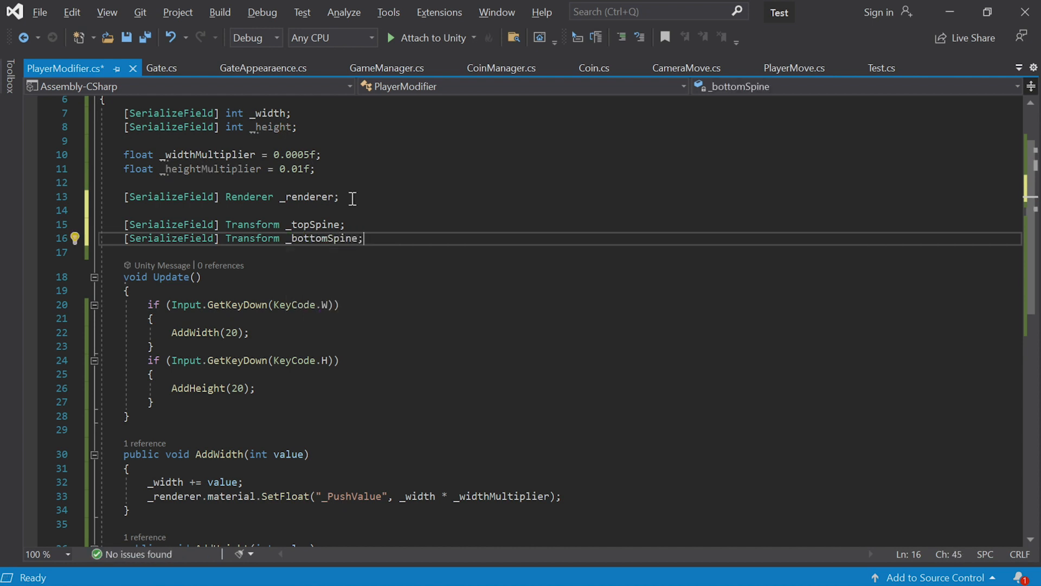
- At the start of Update, assign _topSpine.position the sum of _bottomSpine and a new Vector3
click(280, 287)
key(Return)
text(_topSpine)
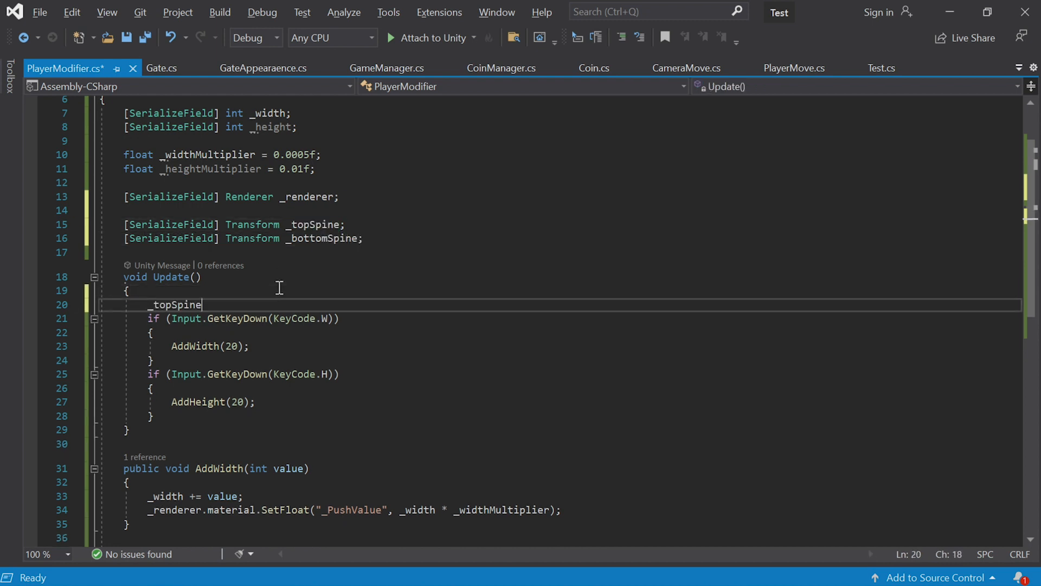
text(.position )
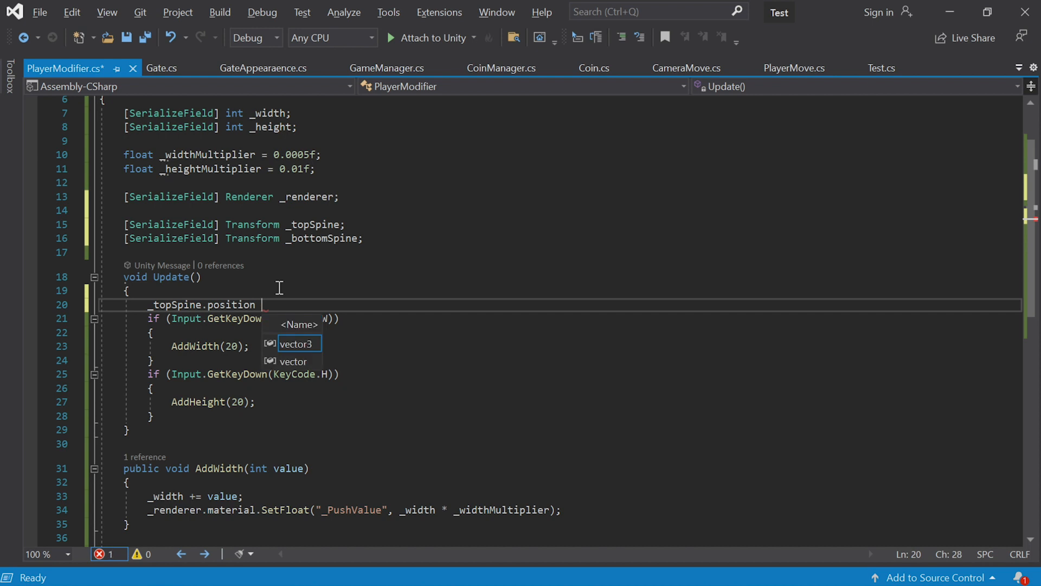
text(= _bottomSpine)
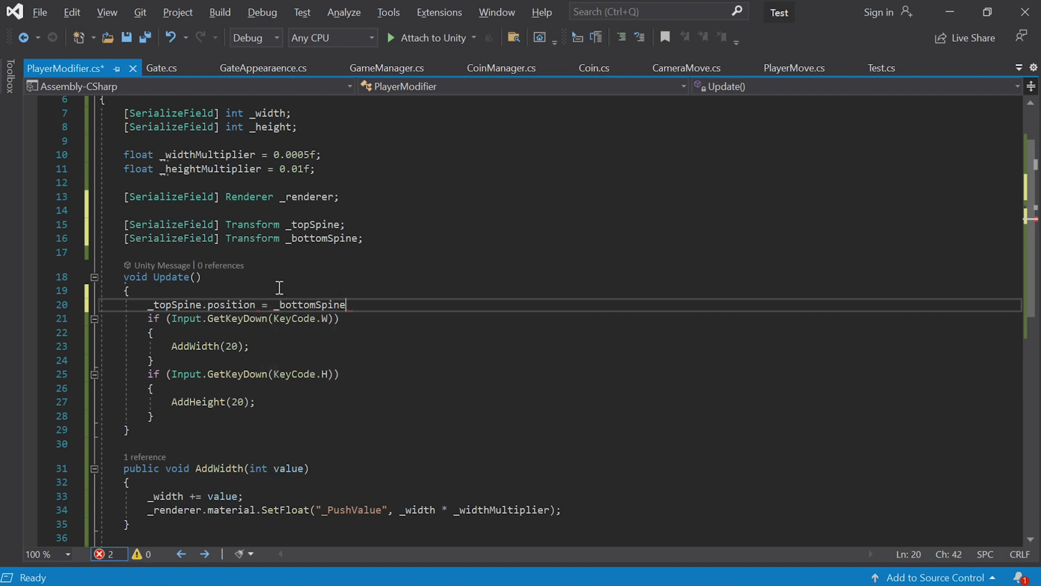
text( + new Ve)
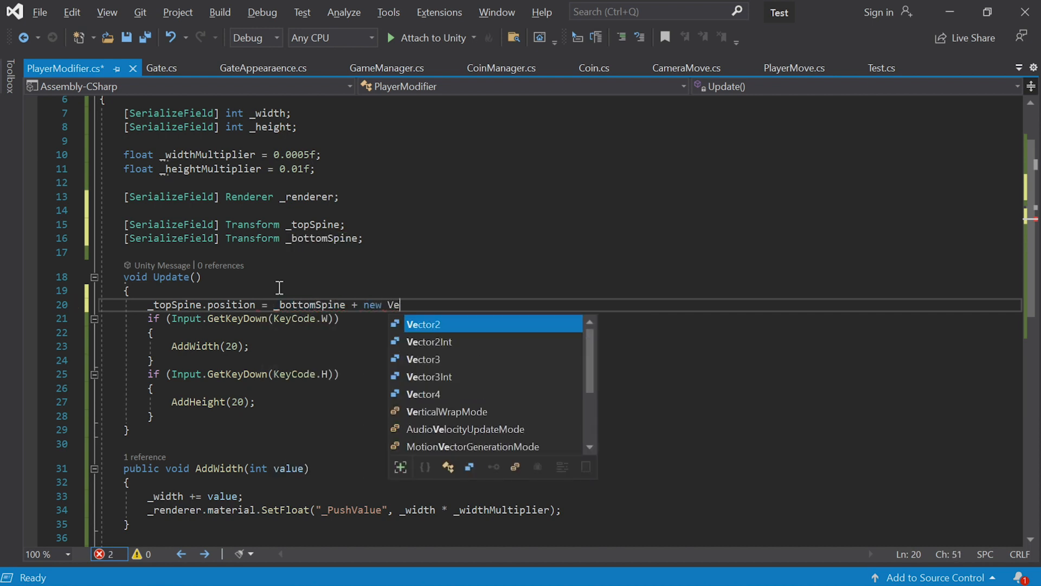
text(ctor3();)
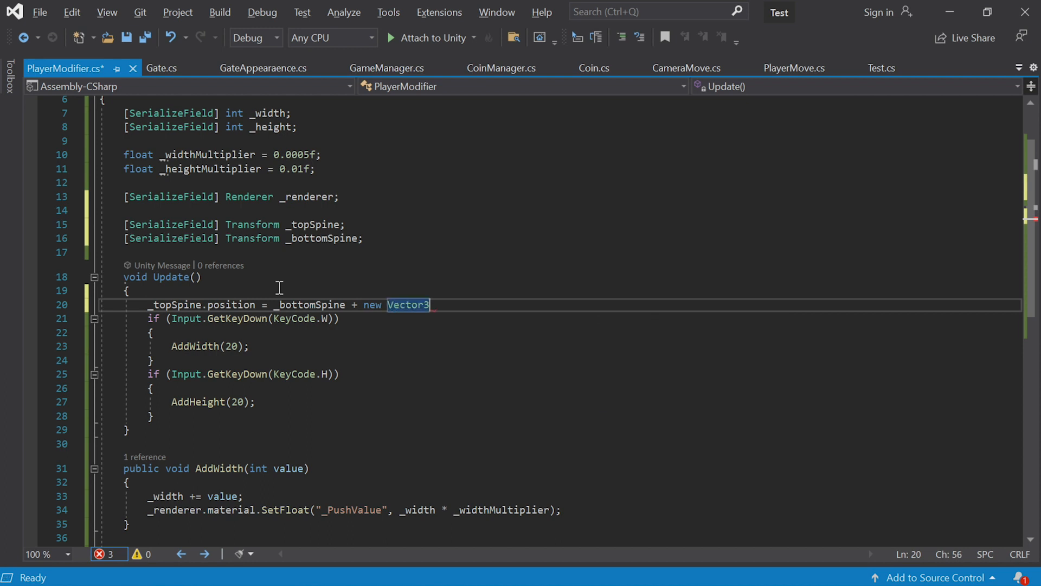
- Give the Vector3 the arguments 0,2,0 and leave a blank line after the statement
key(Left)
text(0,0,0)
key(Left)
key(Left)
key(BackSpace)
text(2)
key(End)
key(Return)
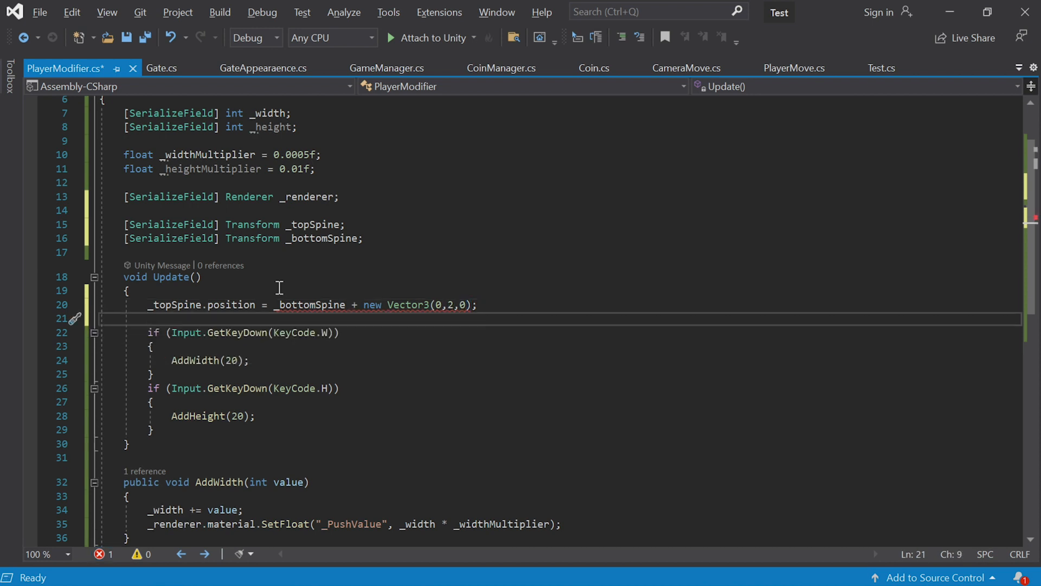
- Append .position to _bottomSpine in the assignment and save the PlayerModifier script
click(345, 304)
text(.position)
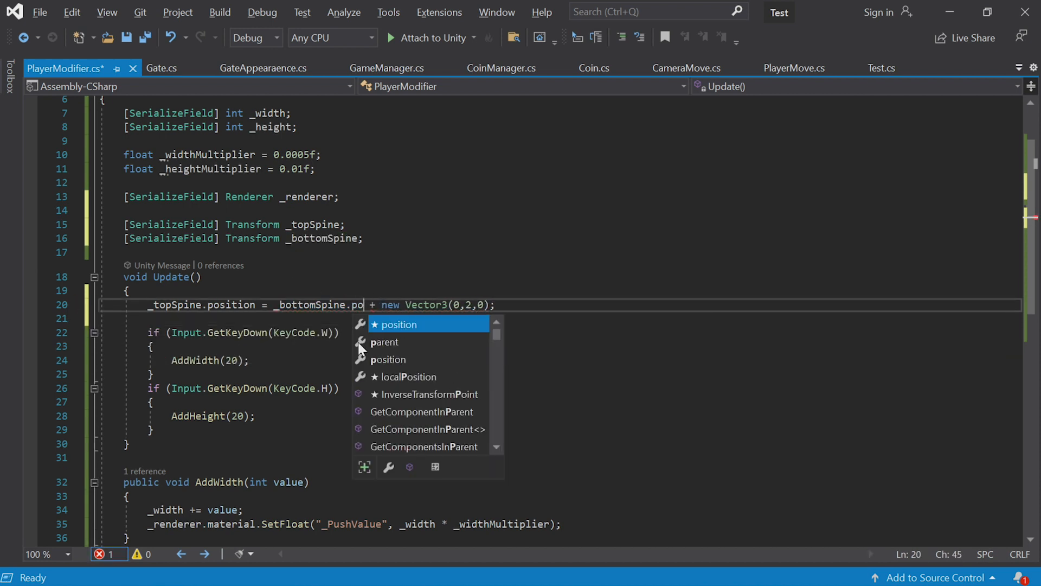
key(ctrl+s)
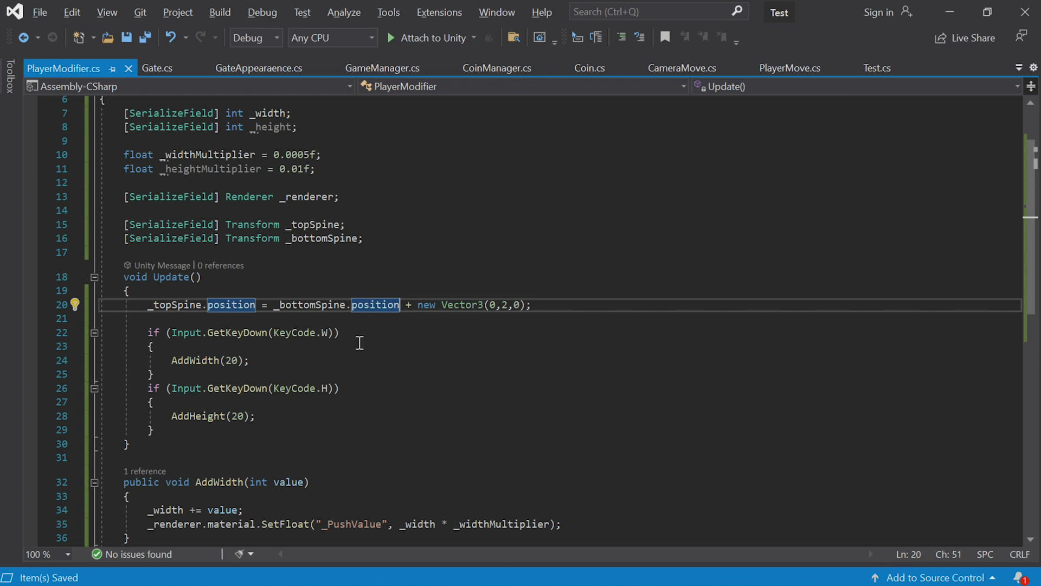
- Switch to Unity, run the game, and examine the uncollapsed console errors along with the Player Modifier component's fields
key(alt+Tab)
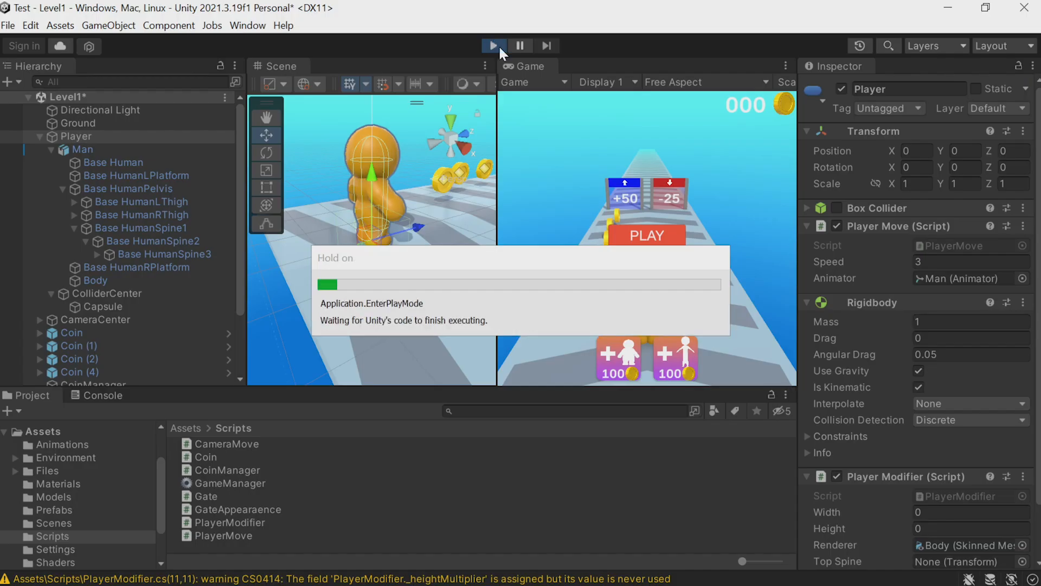
click(499, 45)
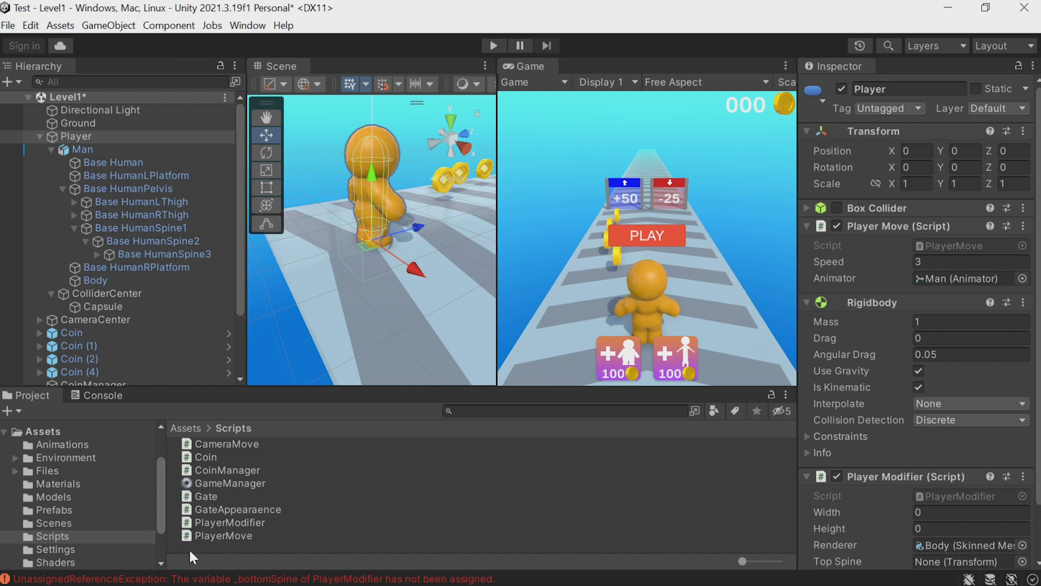
click(101, 396)
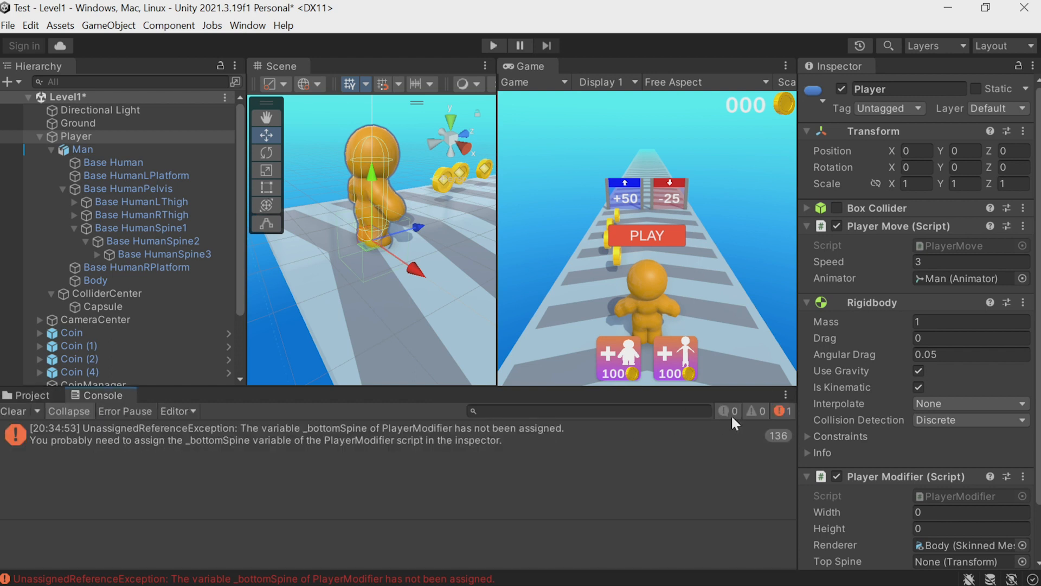
click(68, 411)
click(242, 468)
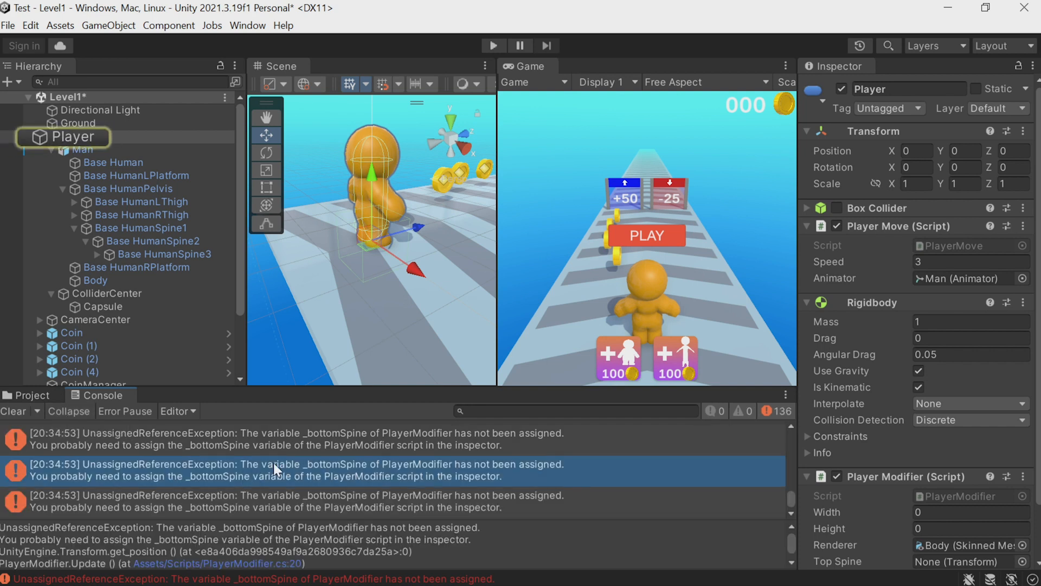
scroll(900, 492, down, 2)
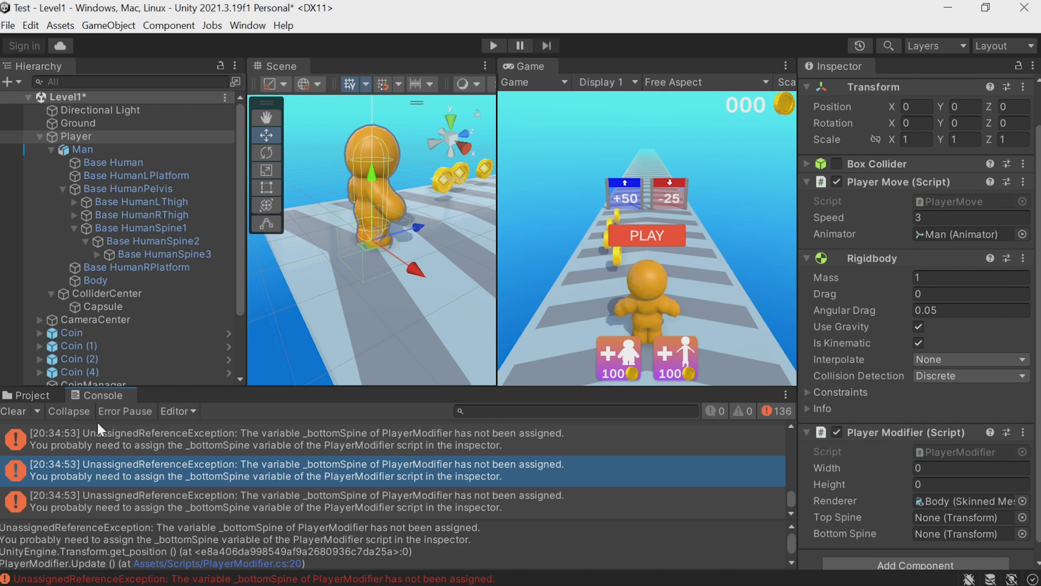
- Clear the console, and assign Base HumanSpine3 as Top Spine and Base HumanSpine2 as Bottom Spine of the Player Modifier
click(21, 408)
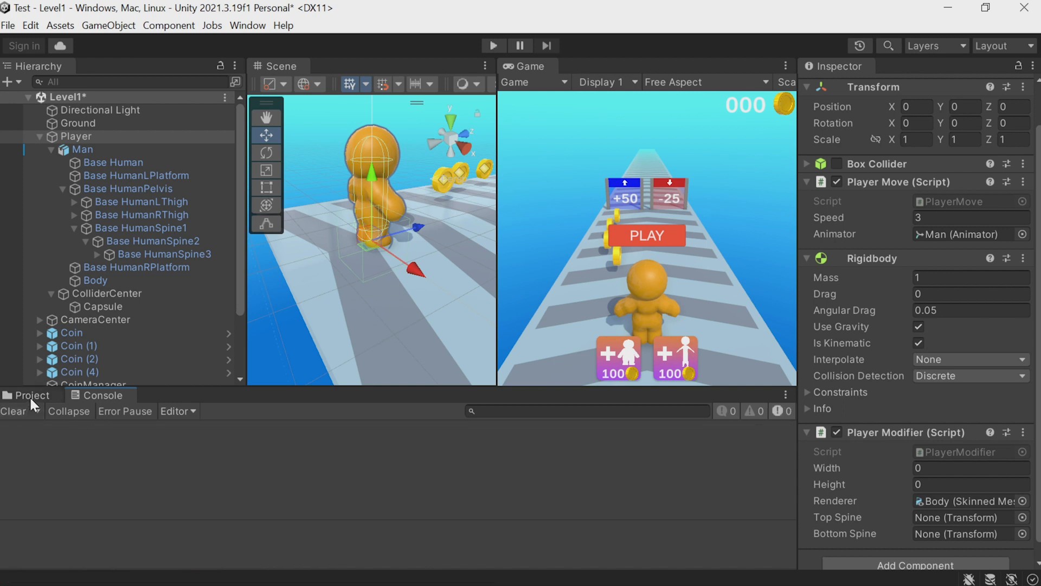
click(29, 395)
click(98, 396)
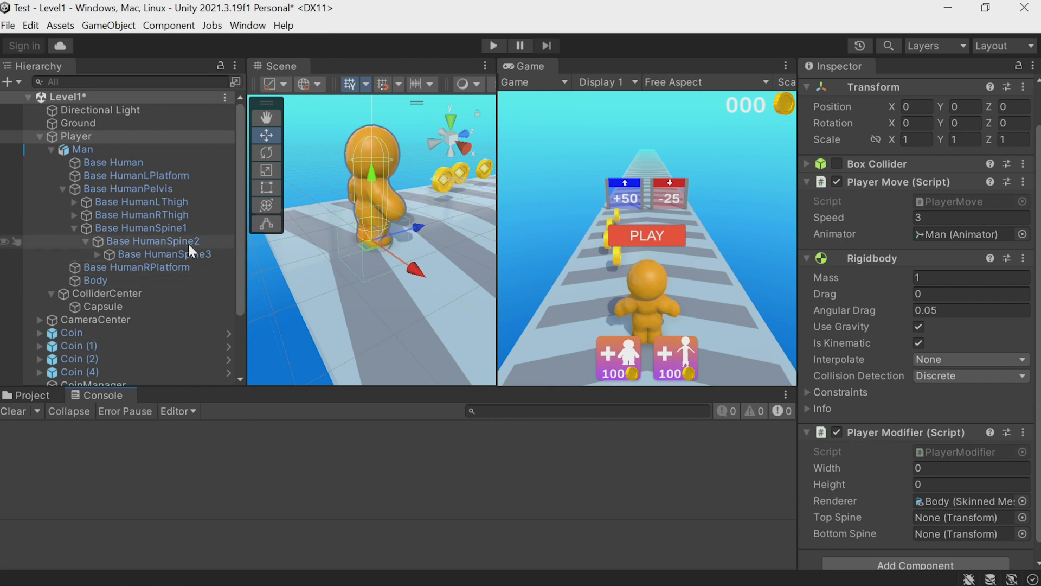
drag(188, 249, 932, 516)
drag(142, 241, 944, 536)
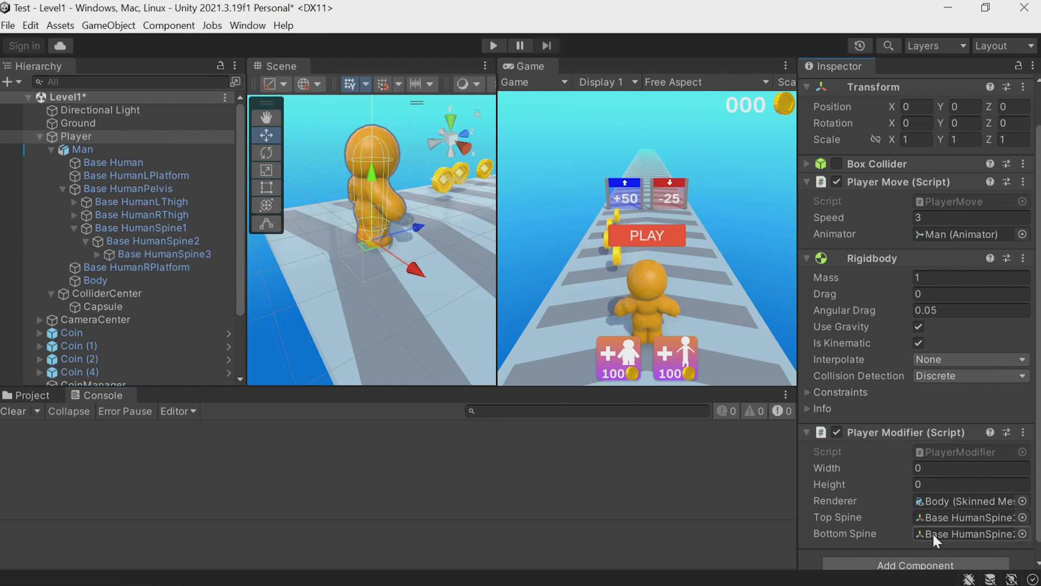
- Run the game, inspect the character's stretched torso in the Scene view, and stop the game
click(493, 45)
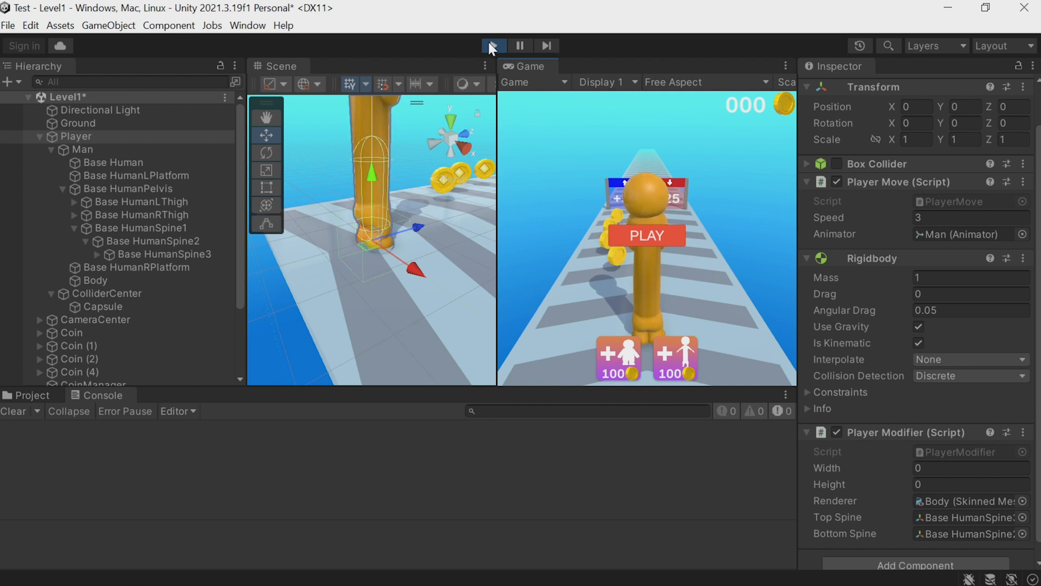
key(alt)
alt+drag(422, 213, 417, 169)
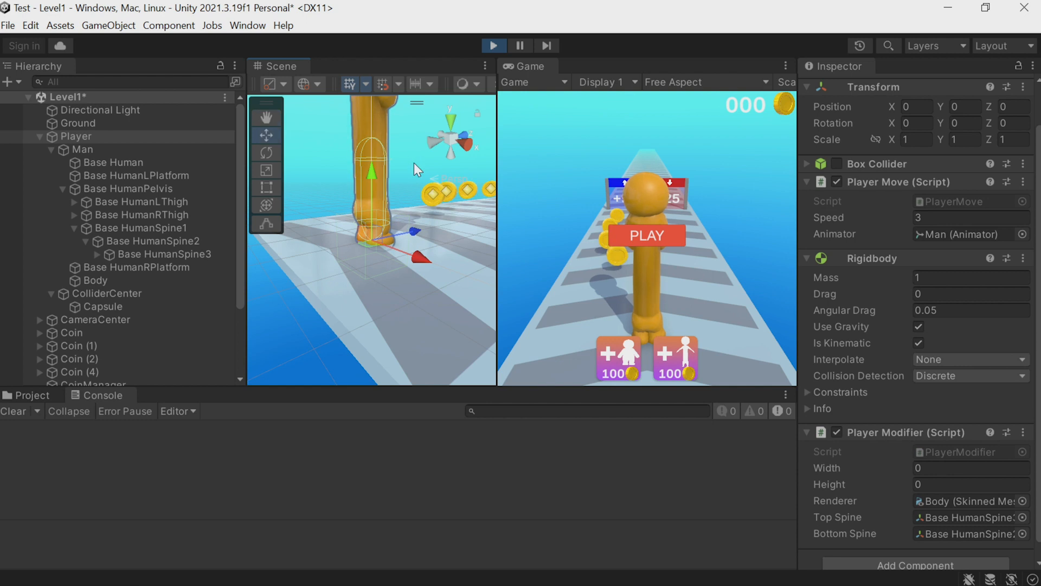
scroll(376, 164, down, 5)
scroll(392, 164, down, 7)
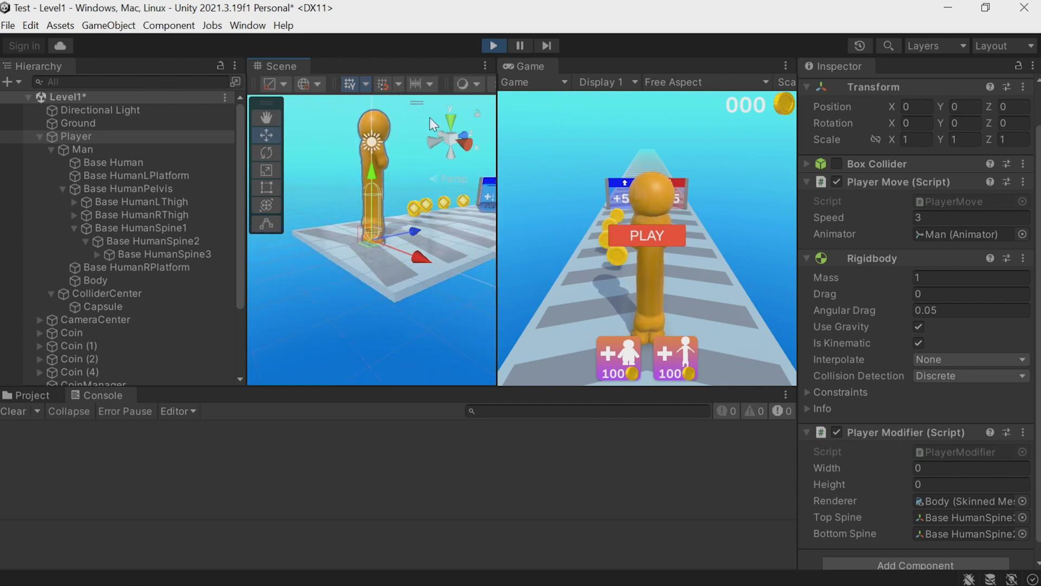
click(487, 45)
- Switch to Visual Studio and declare float offsetY = _height * _heightMultiplier; as the first line of Update
key(alt+Tab)
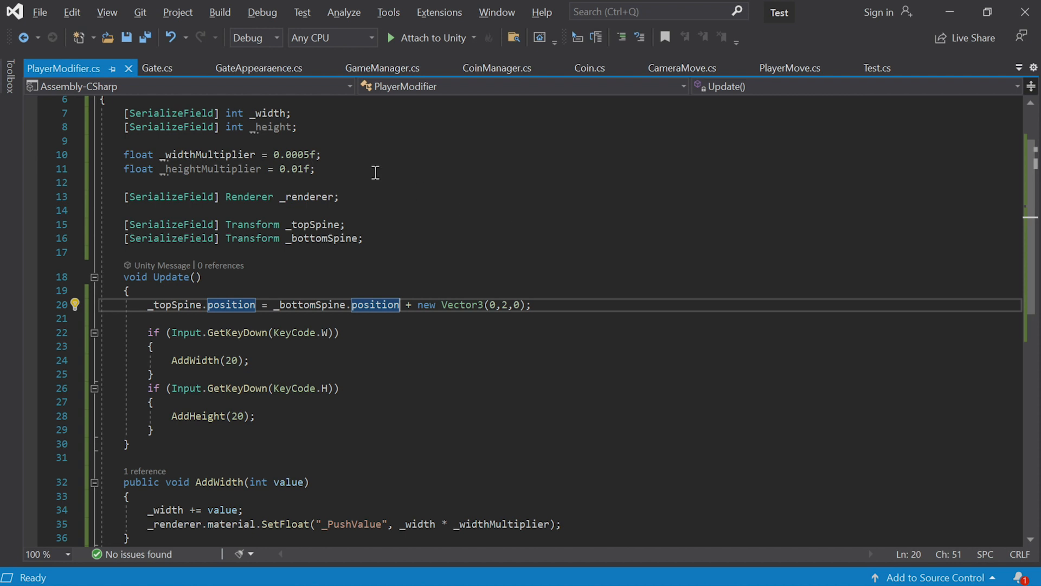
click(278, 126)
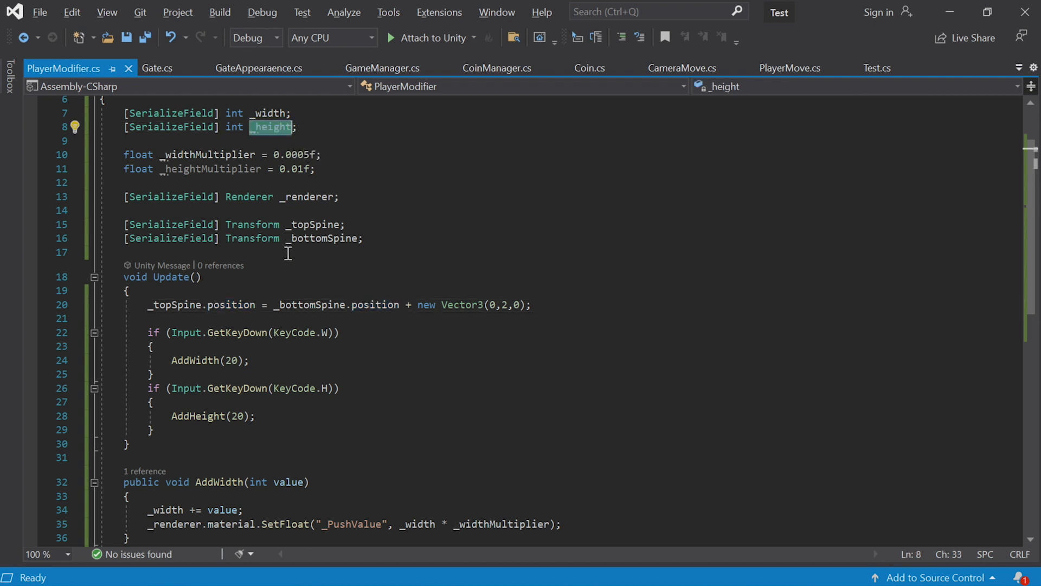
click(279, 287)
key(Return)
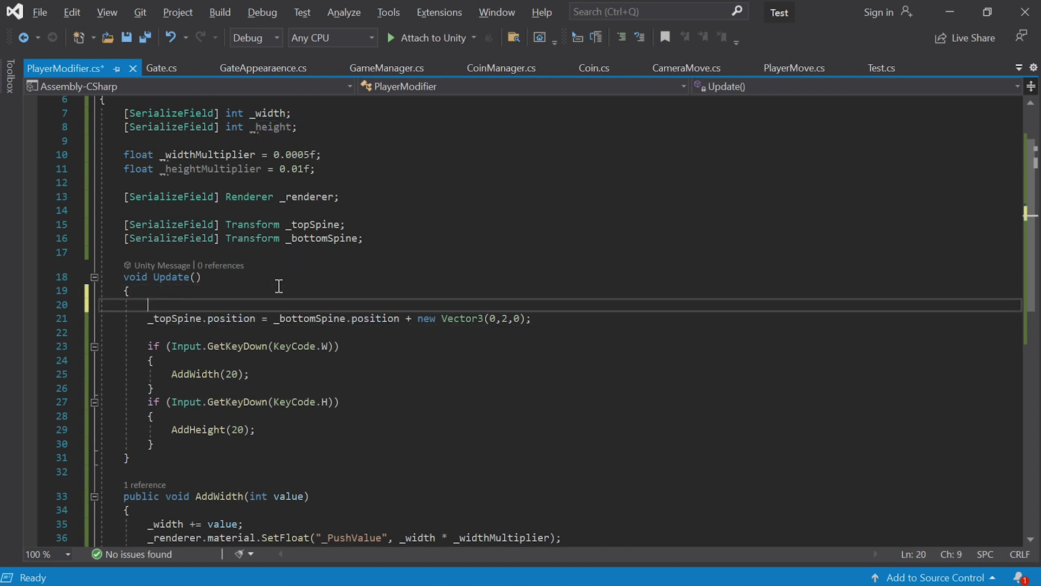
text(float)
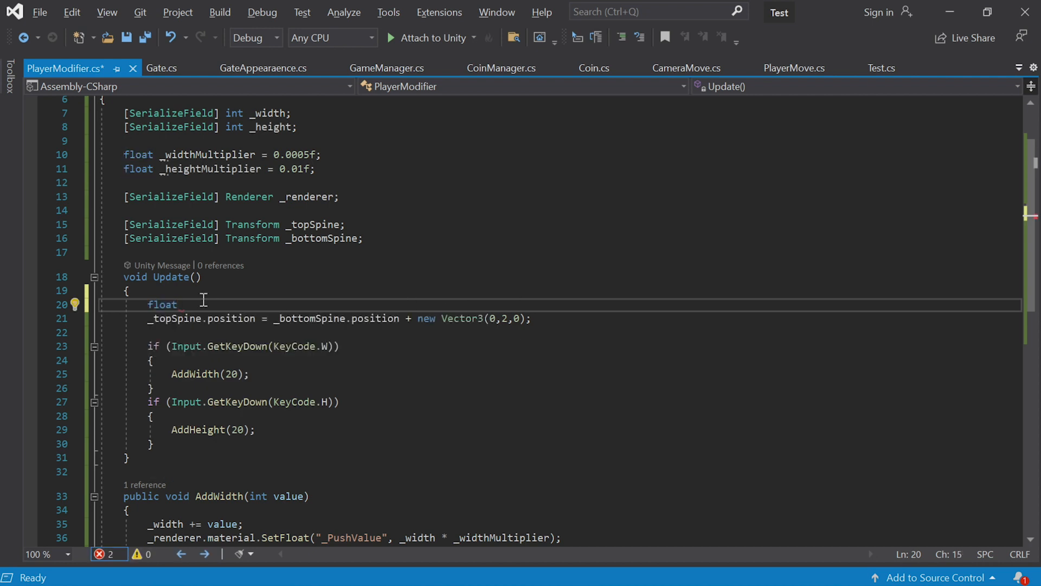
text( offset)
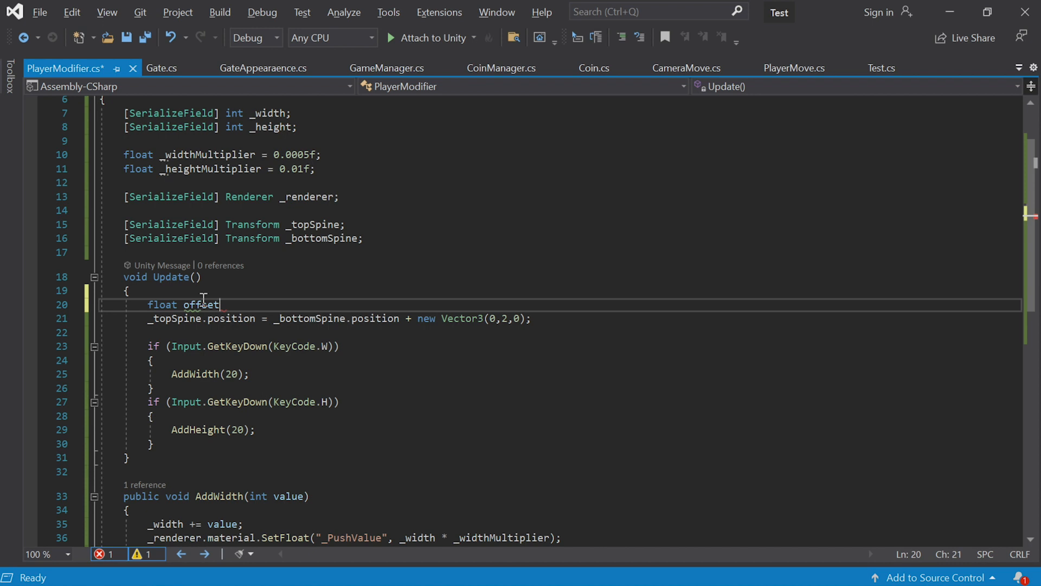
text(Y = _height)
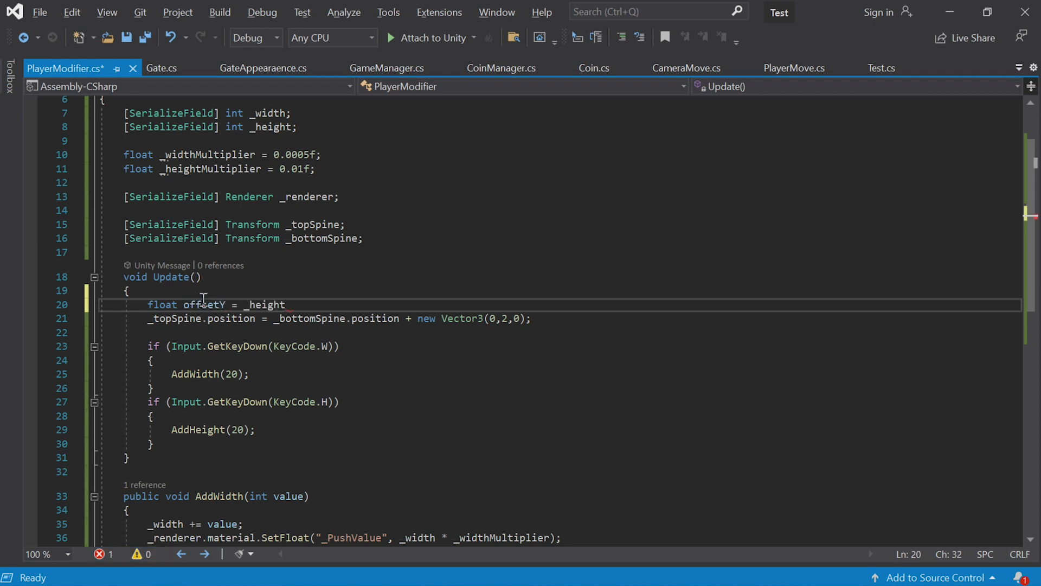
text( * _heightMultiplier;)
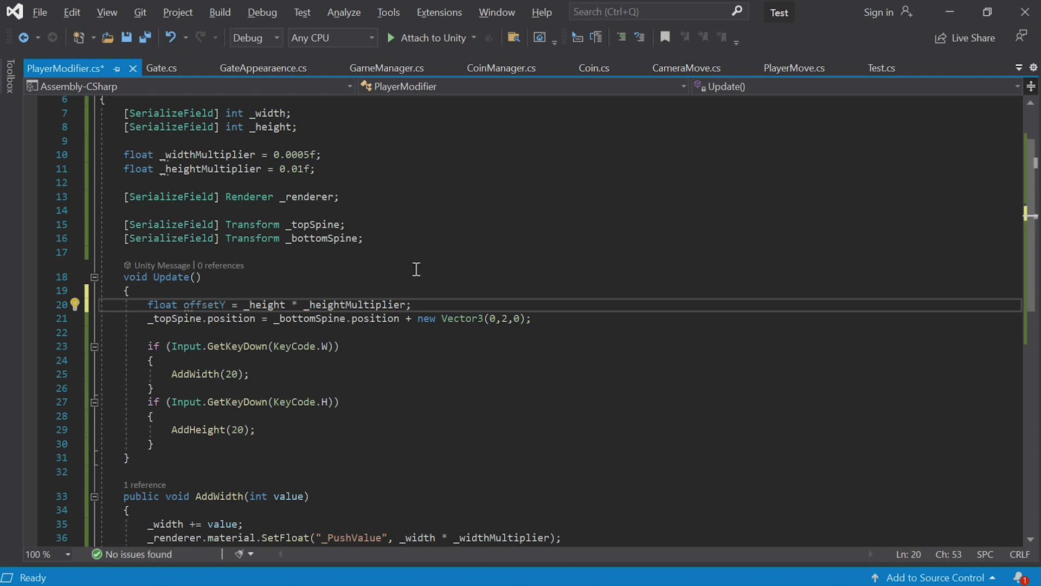
- Use offsetY as the Y component of the Vector3 added to _bottomSpine.position in Update
double_click(213, 305)
key(ctrl+c)
double_click(505, 319)
key(ctrl+v)
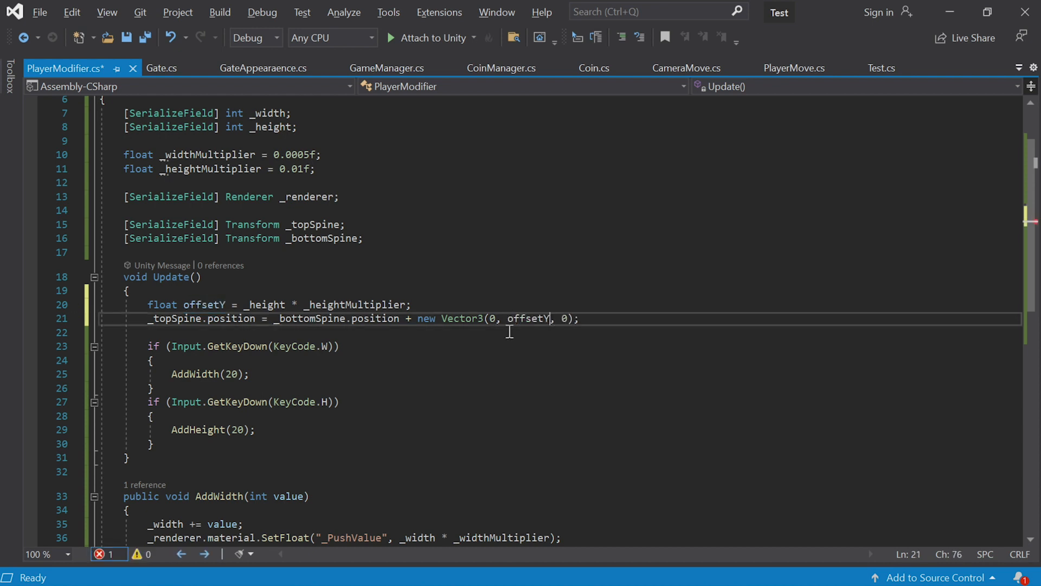
- Switch to Unity, run the game, and examine the character's torso and spine bones from several angles in the Scene view
key(alt+Tab)
click(490, 43)
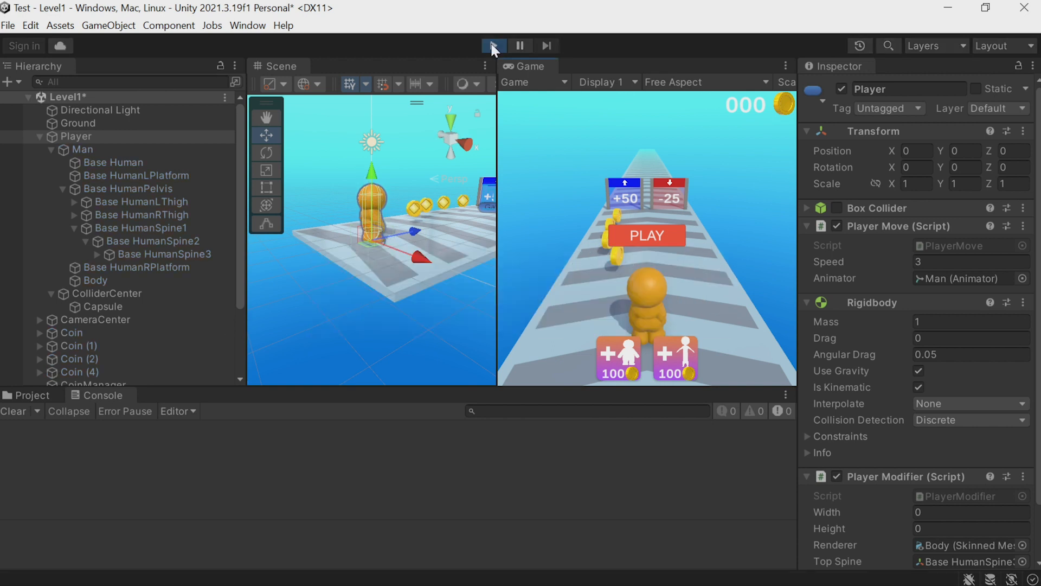
click(160, 227)
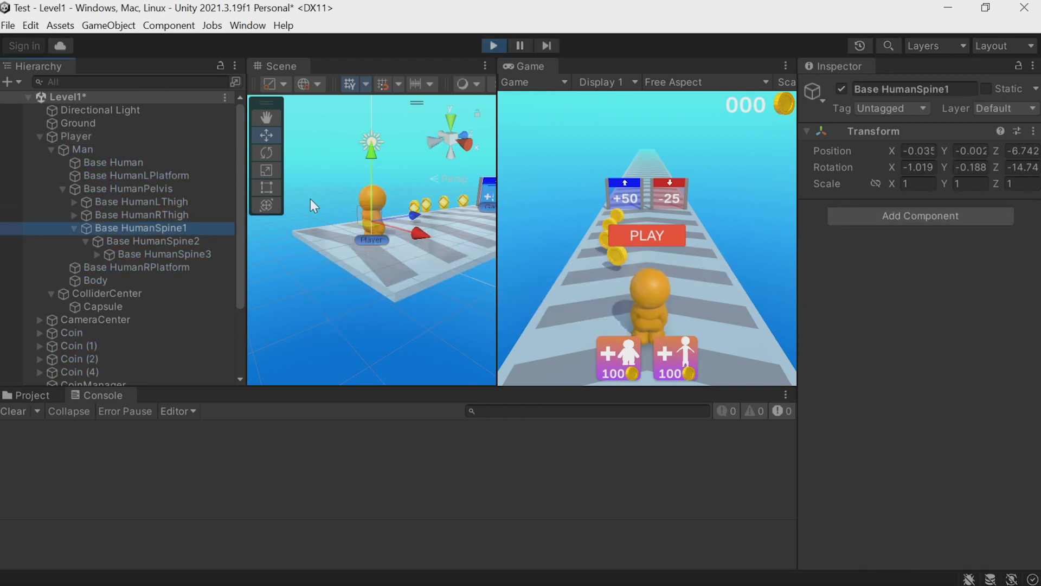
key(f)
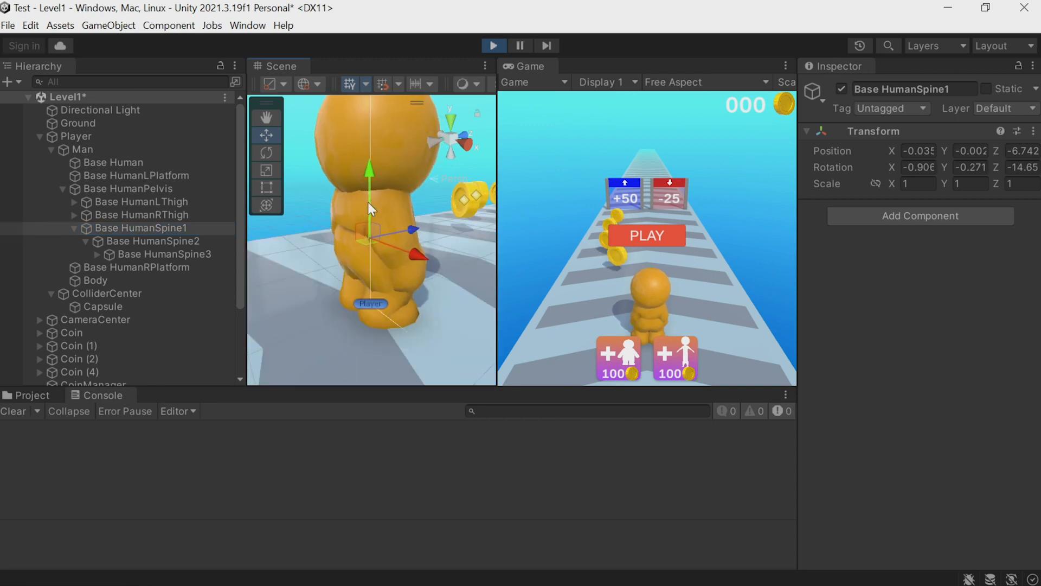
scroll(384, 228, up, 5)
alt+drag(438, 242, 160, 241)
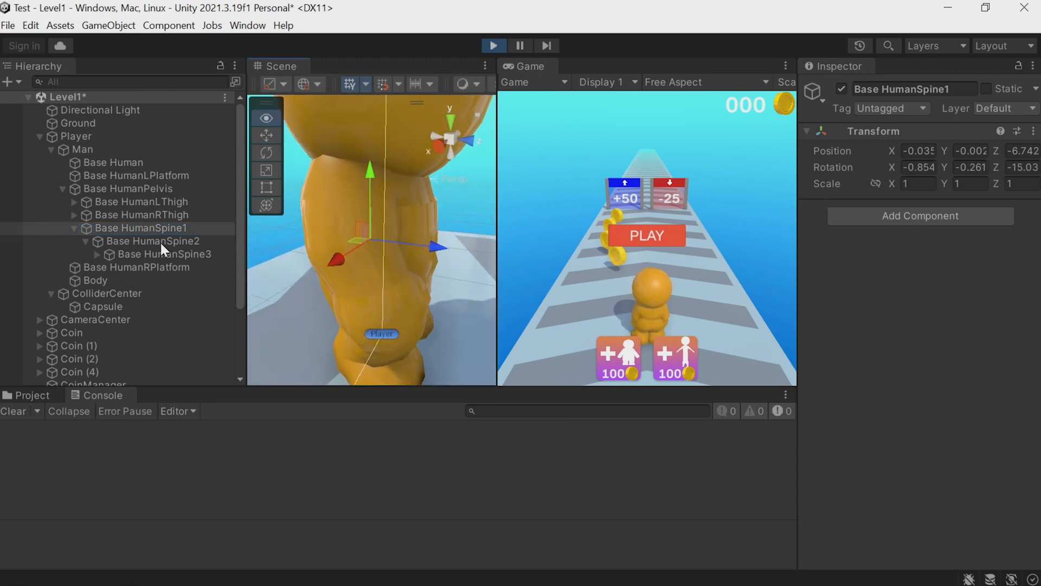
click(130, 163)
alt+drag(412, 239, 181, 240)
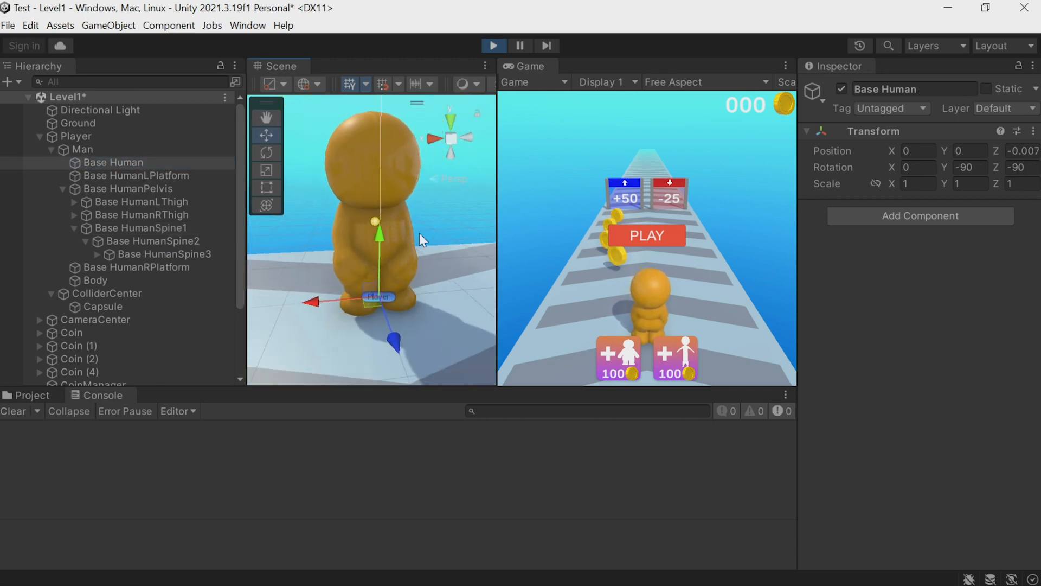
click(421, 230)
alt+drag(402, 235, 371, 238)
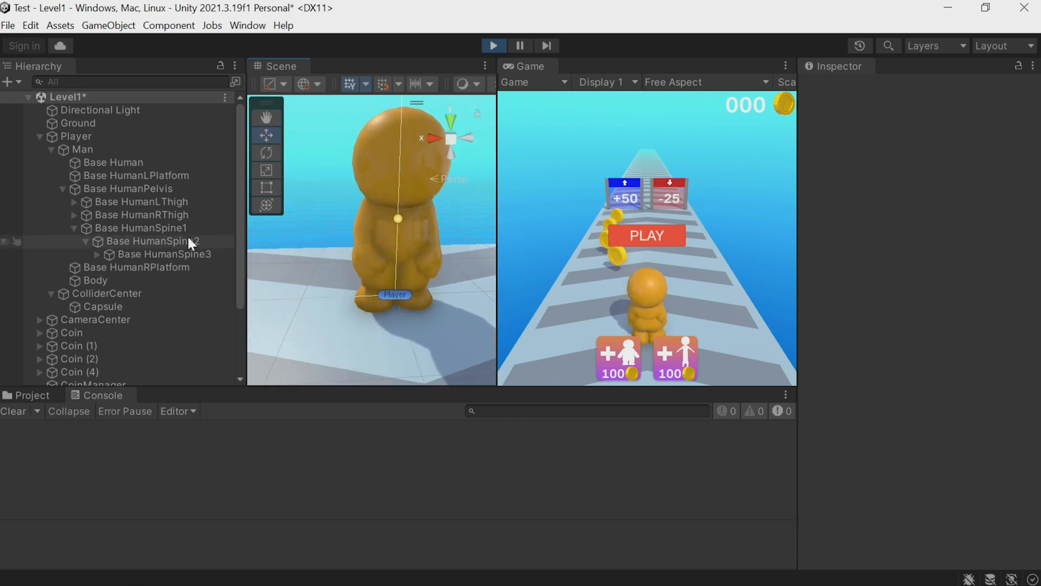
- Switch to Visual Studio, append + 0.17f to the offsetY calculation after _heightMultiplier, and save the script
key(alt+Tab)
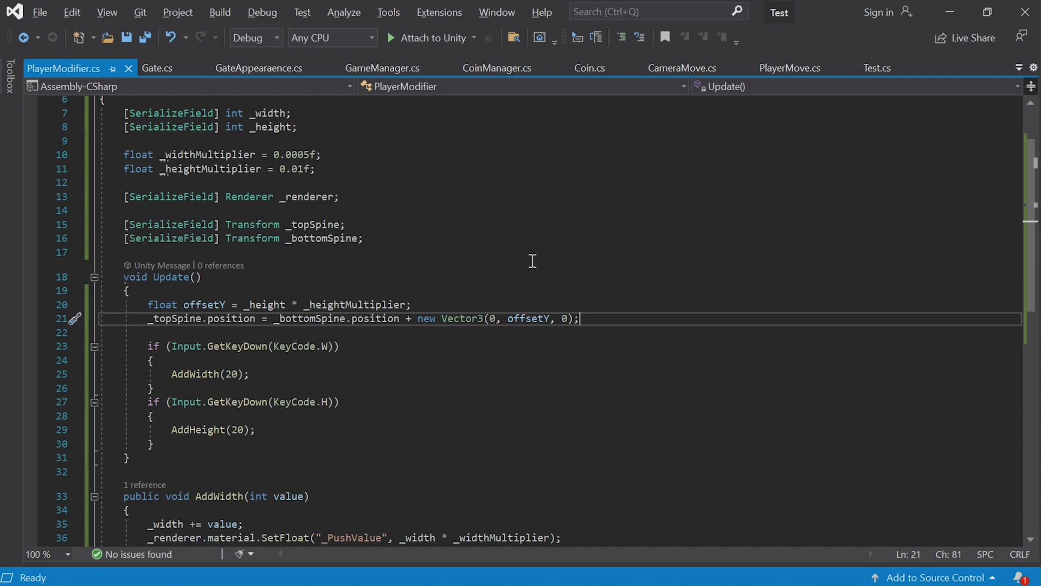
double_click(404, 304)
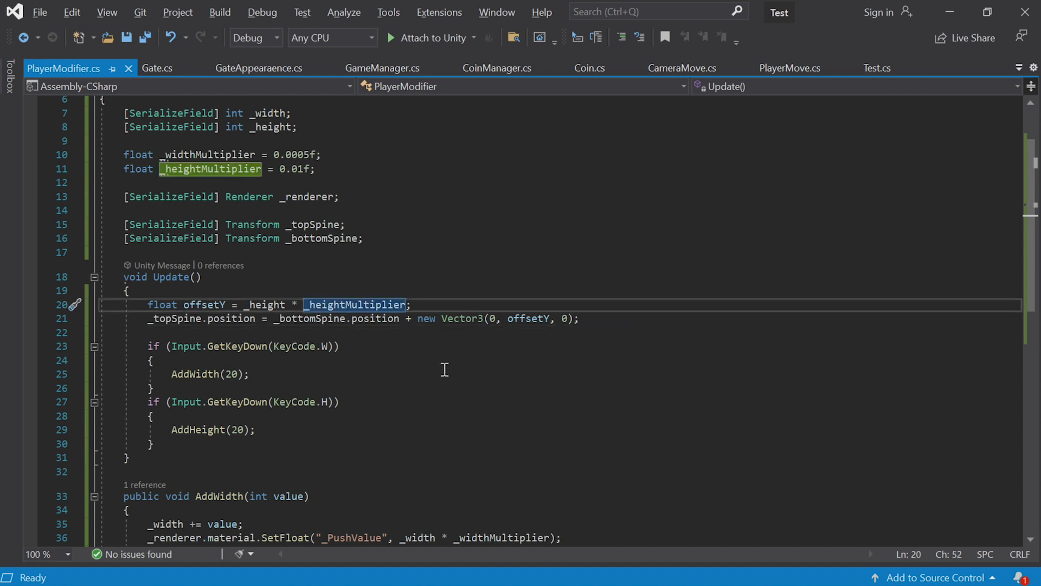
text(+ 0.)
text(17f)
key(End)
key(ctrl+s)
- Switch to Unity, restart the game, test increasing the character's height, and stop the game
key(alt+Tab)
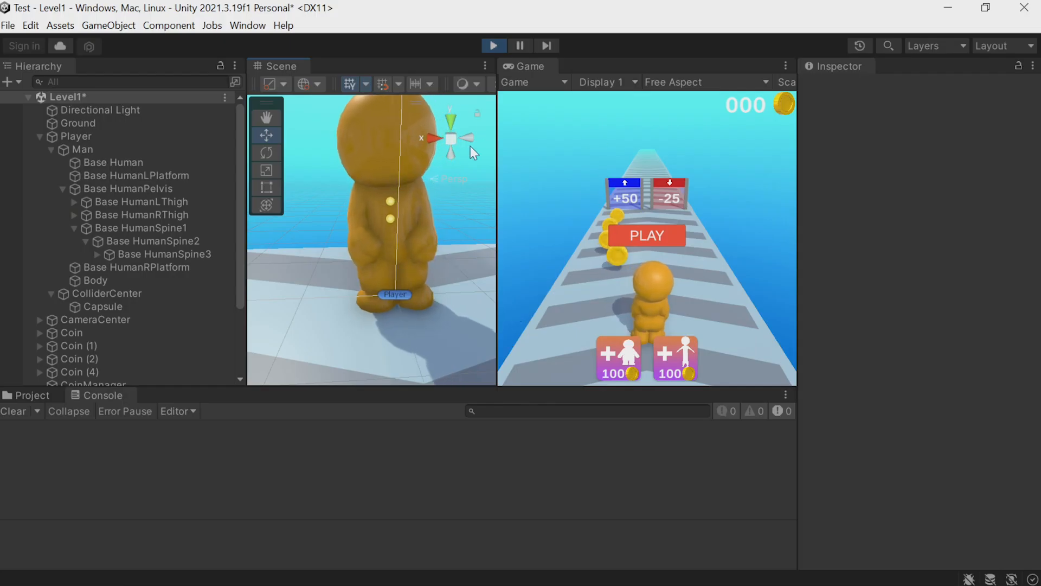
click(495, 45)
click(495, 46)
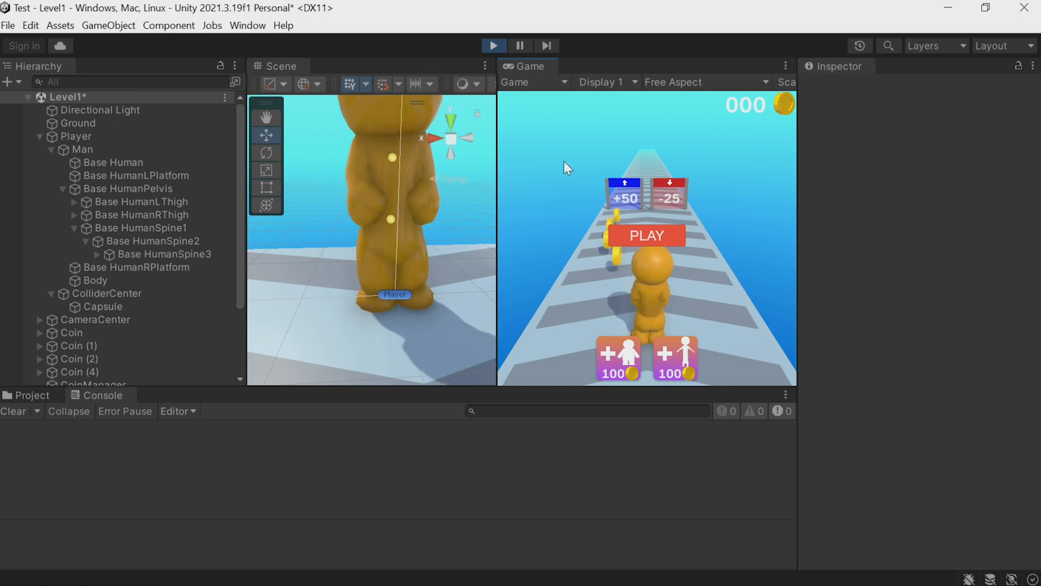
scroll(452, 216, down, 4)
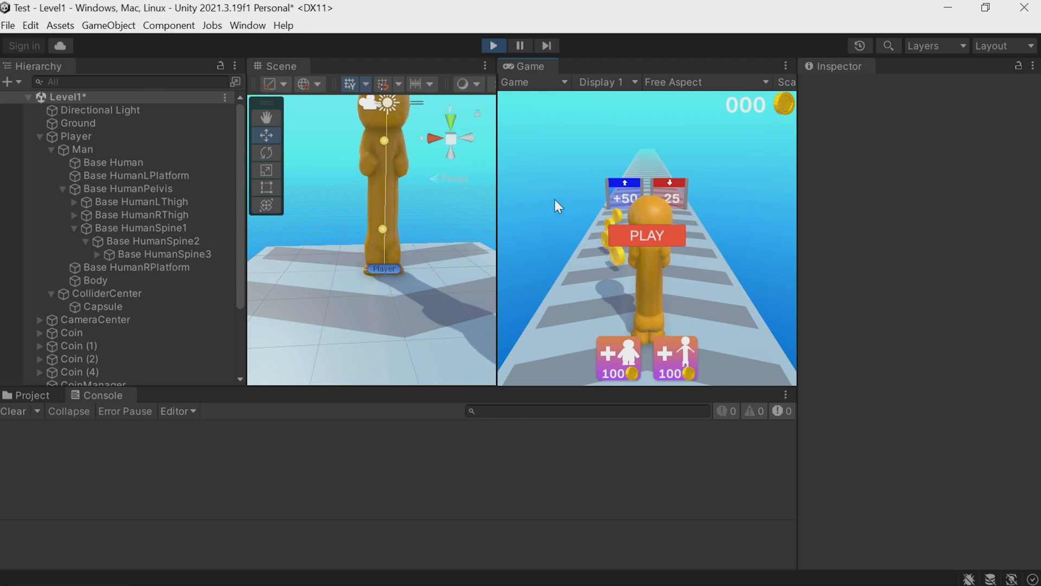
click(494, 45)
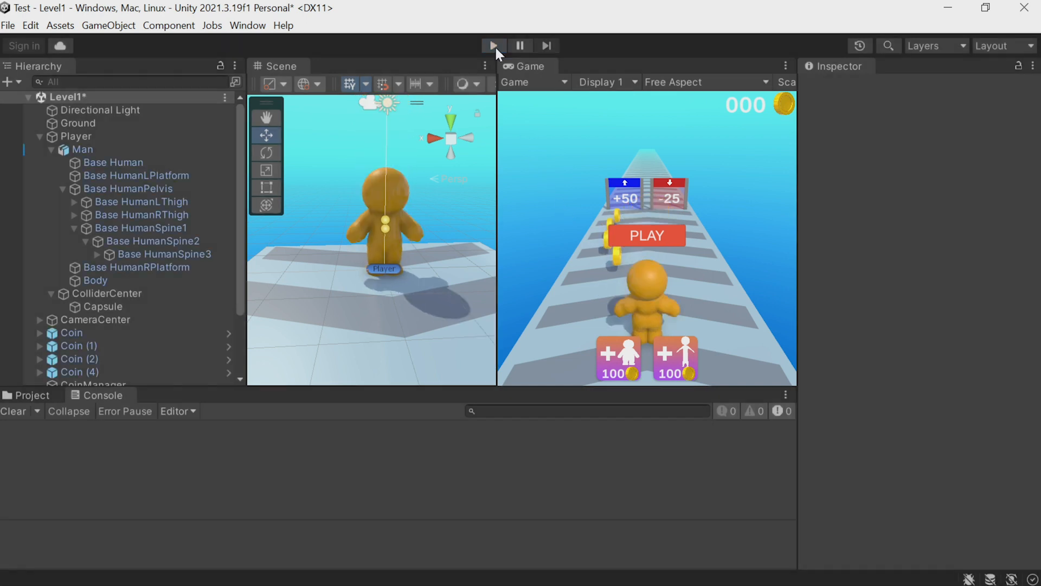
- Enlarge the Scene view and raise the coin nearest the player to a Y position of about 3.73
scroll(374, 241, down, 3)
scroll(374, 241, up, 6)
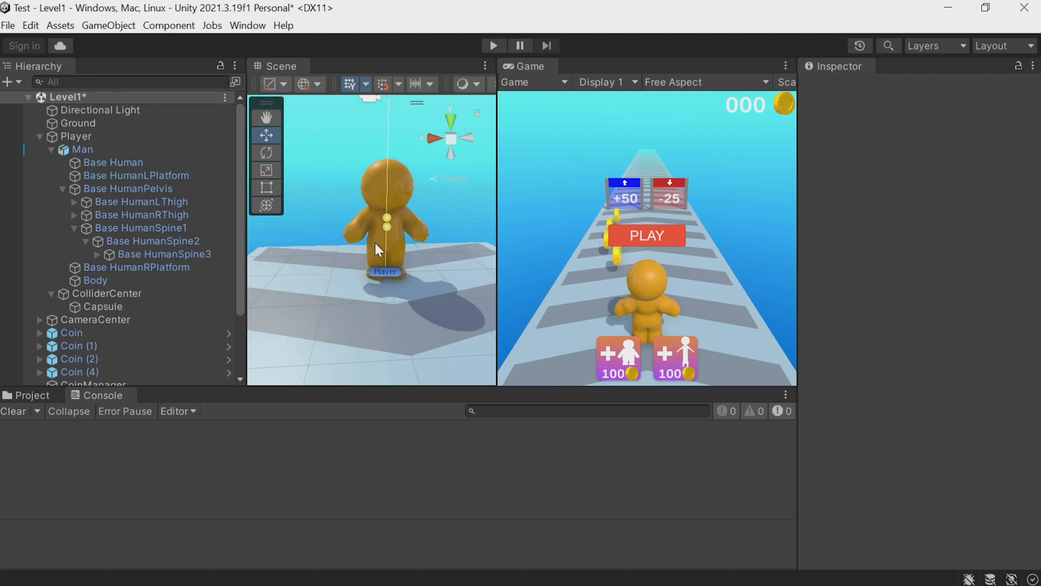
click(79, 135)
alt+drag(362, 261, 459, 260)
scroll(460, 244, down, 5)
click(461, 233)
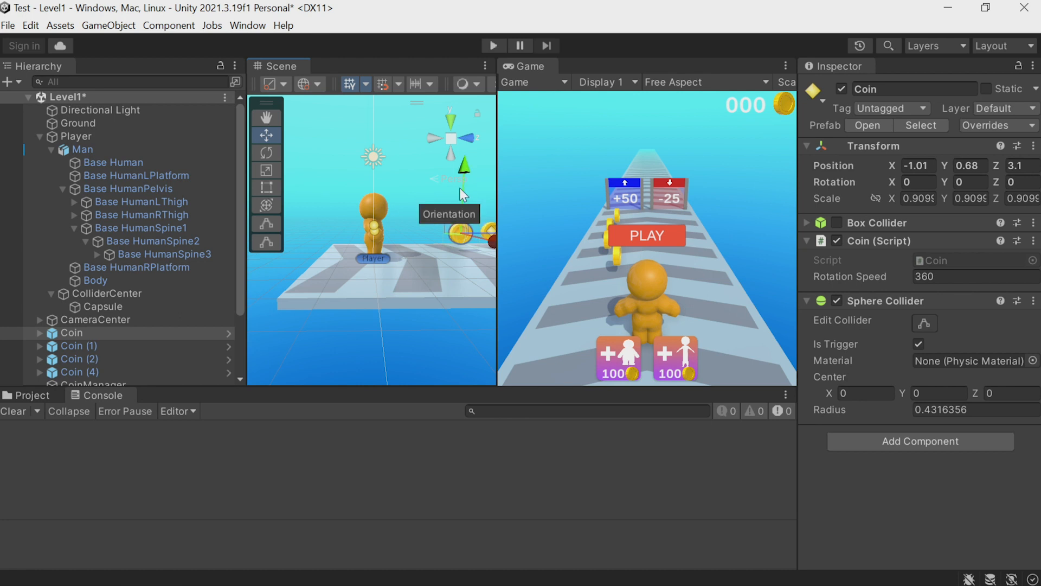
scroll(434, 141, down, 2)
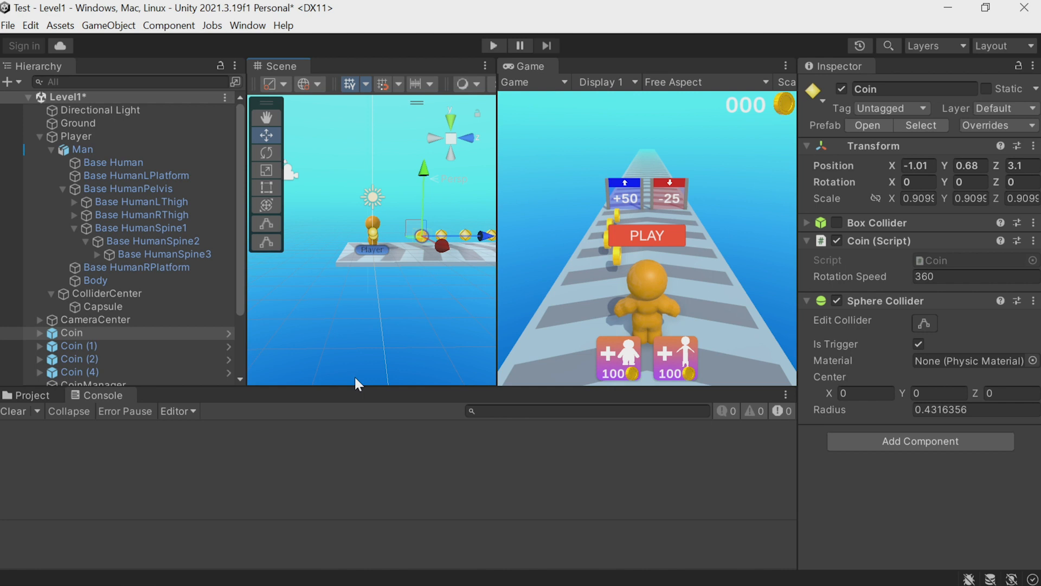
drag(357, 405, 357, 467)
drag(491, 219, 587, 218)
drag(489, 203, 503, 137)
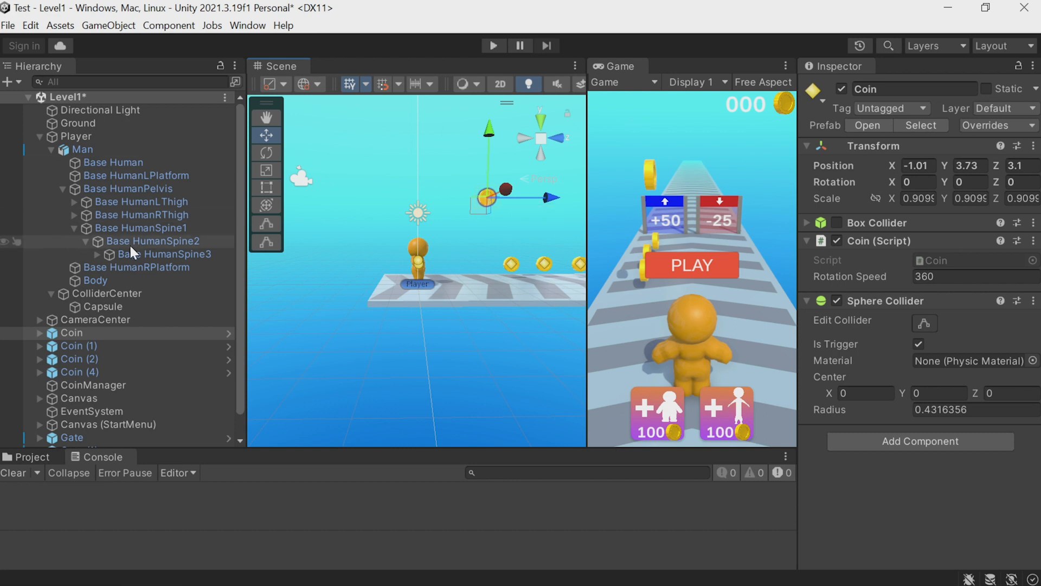
- Try stretching the player's ColliderCenter to a Y scale of about 4.11, and undo the scaling
click(120, 292)
scroll(407, 222, up, 4)
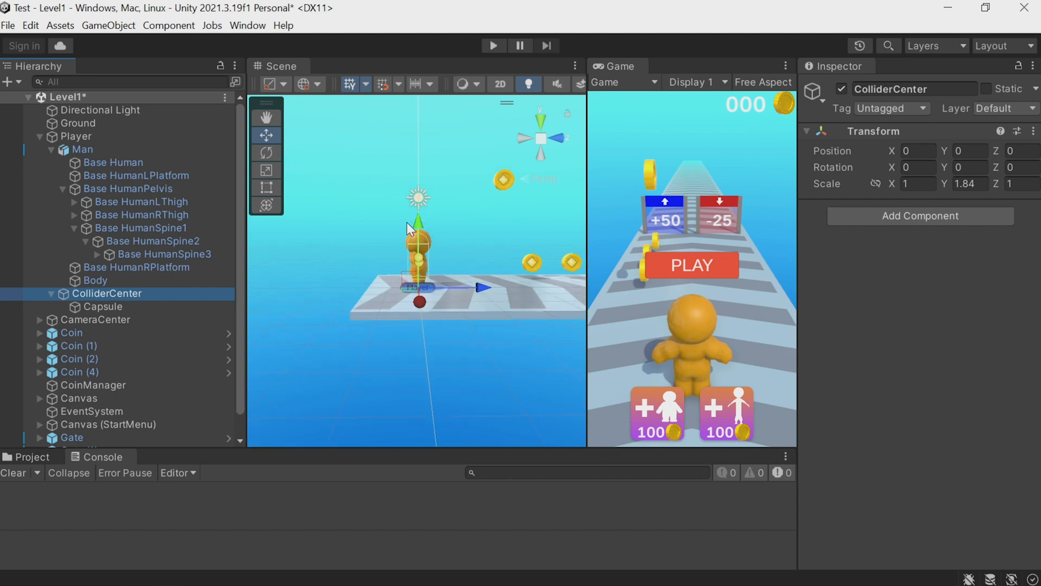
click(266, 170)
drag(422, 226, 425, 194)
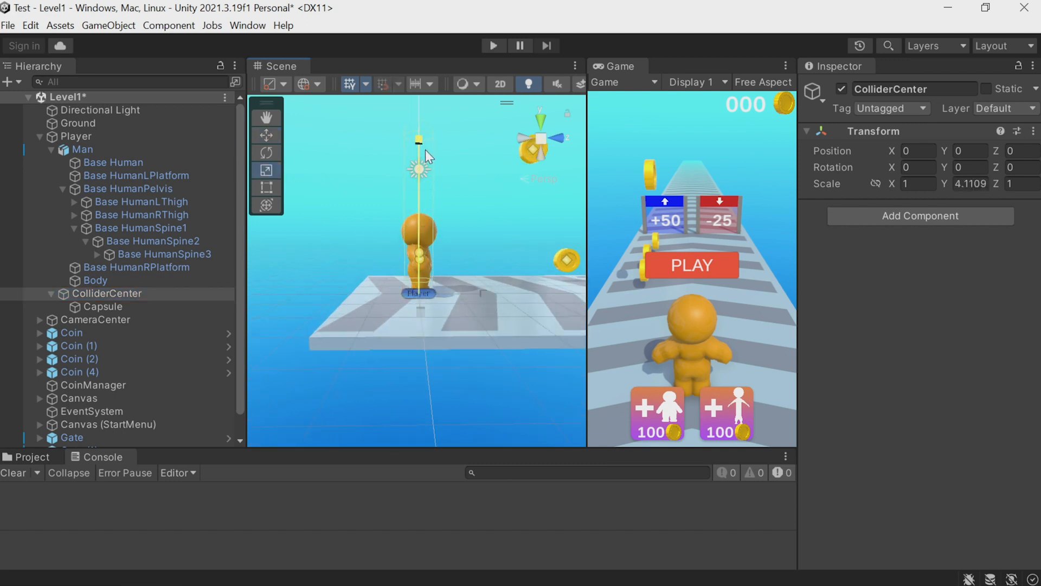
alt+drag(401, 222, 524, 238)
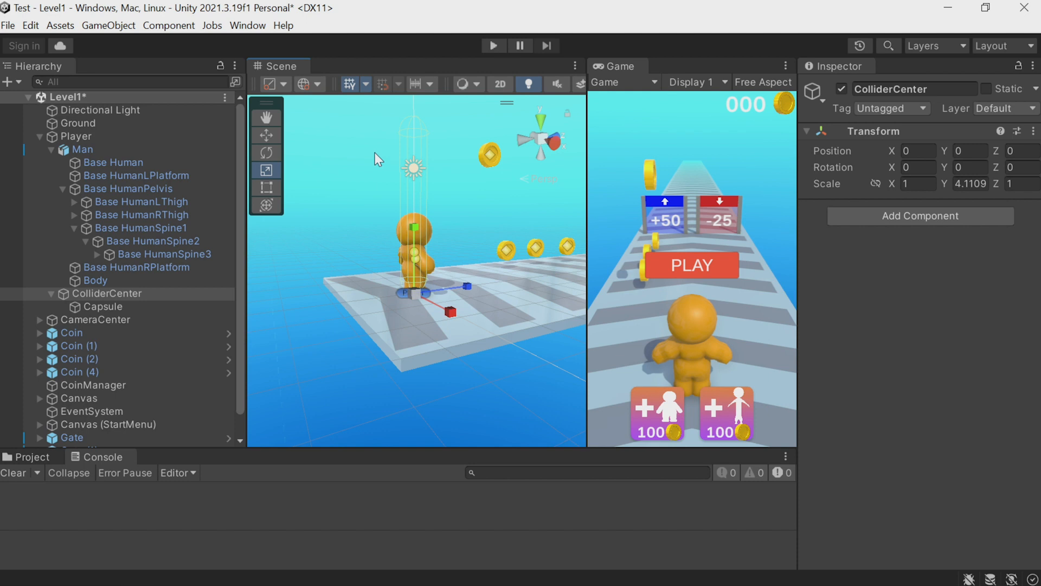
key(ctrl+z)
- Open the PlayerModifier script from the Player object and declare [SerializeField] Transform _colliderTransform; below the _bottomSpine field
click(128, 137)
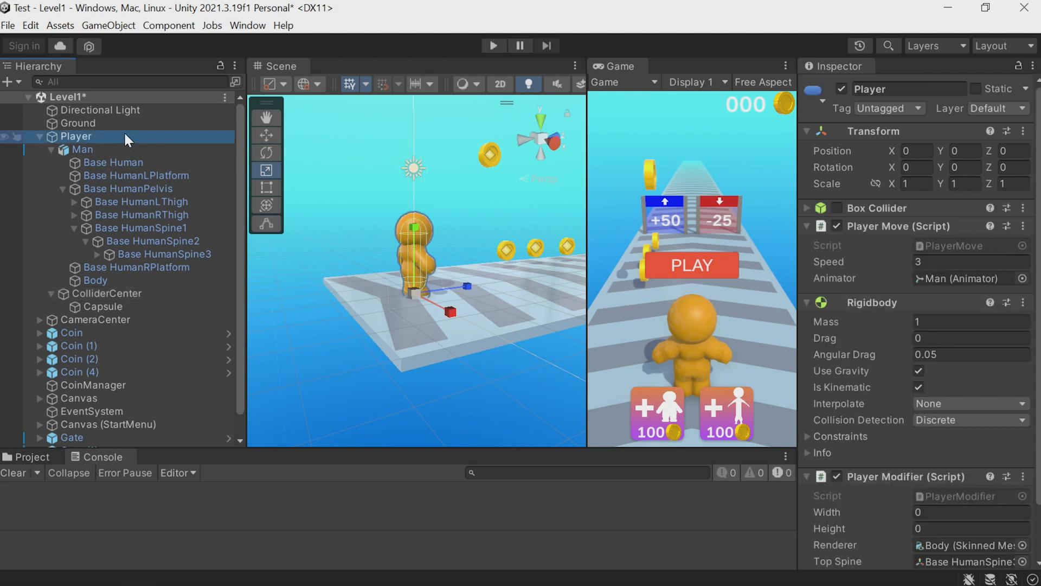
scroll(950, 493, down, 1)
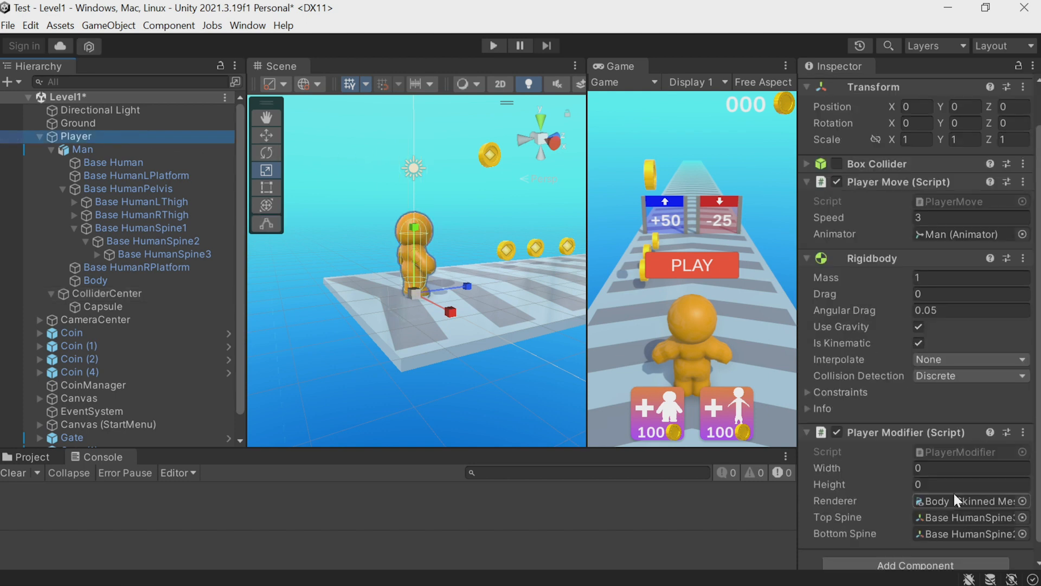
double_click(951, 450)
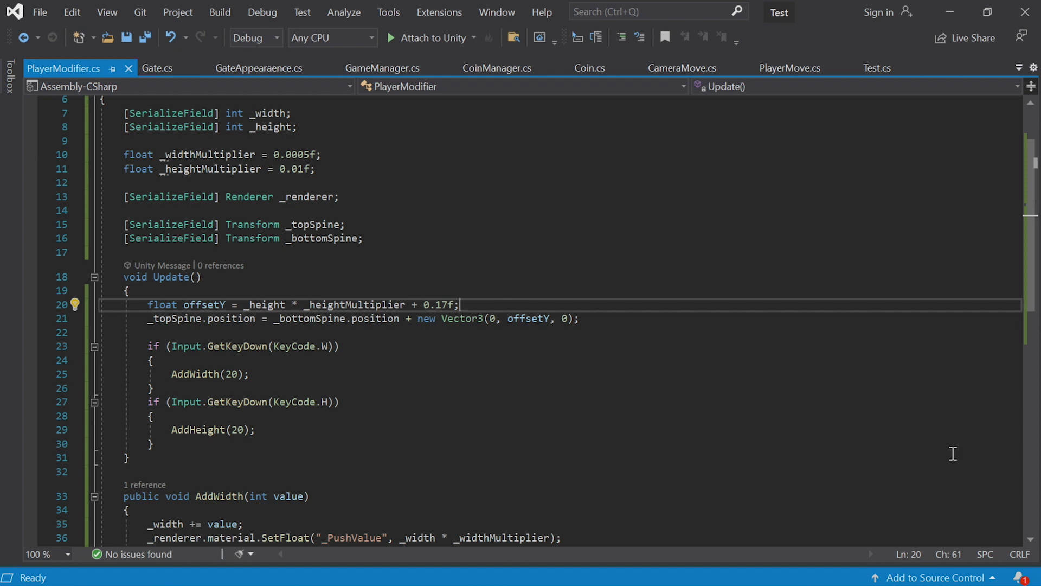
click(382, 238)
key(Return)
key(Return)
text([SerializeField] )
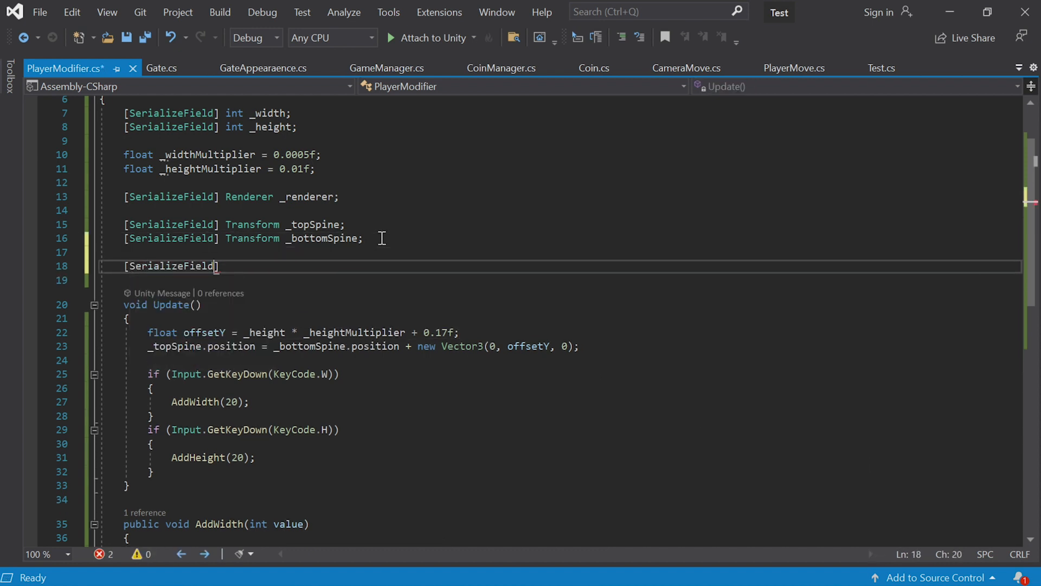
text(Tr)
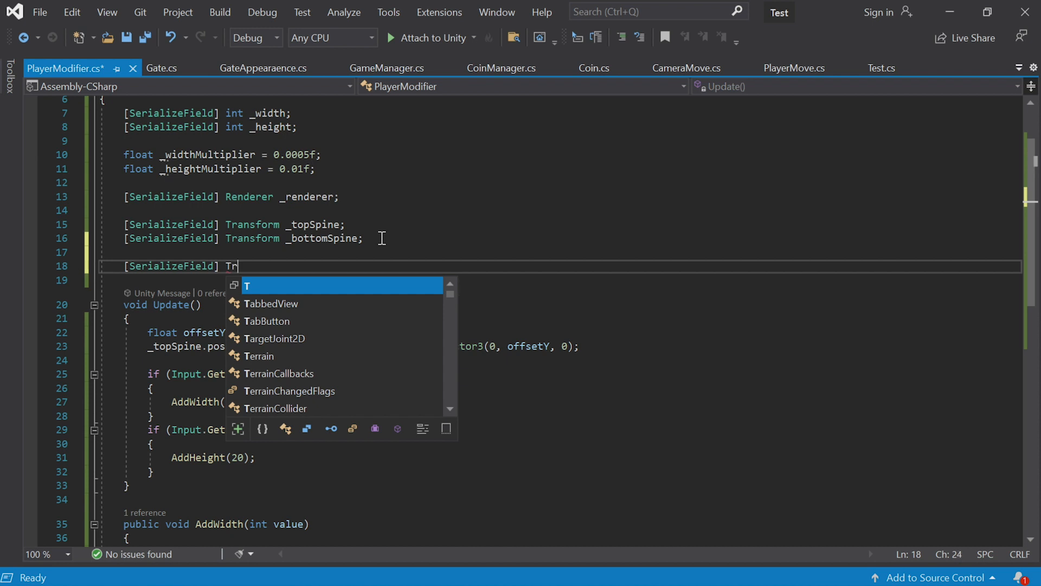
key(Tab)
text(_)
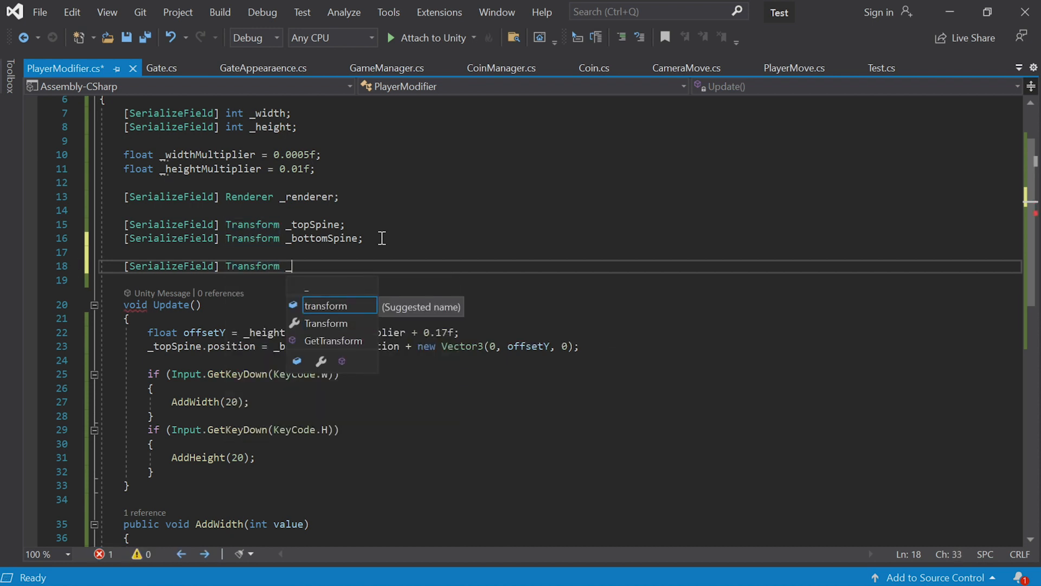
text(colliderTransform)
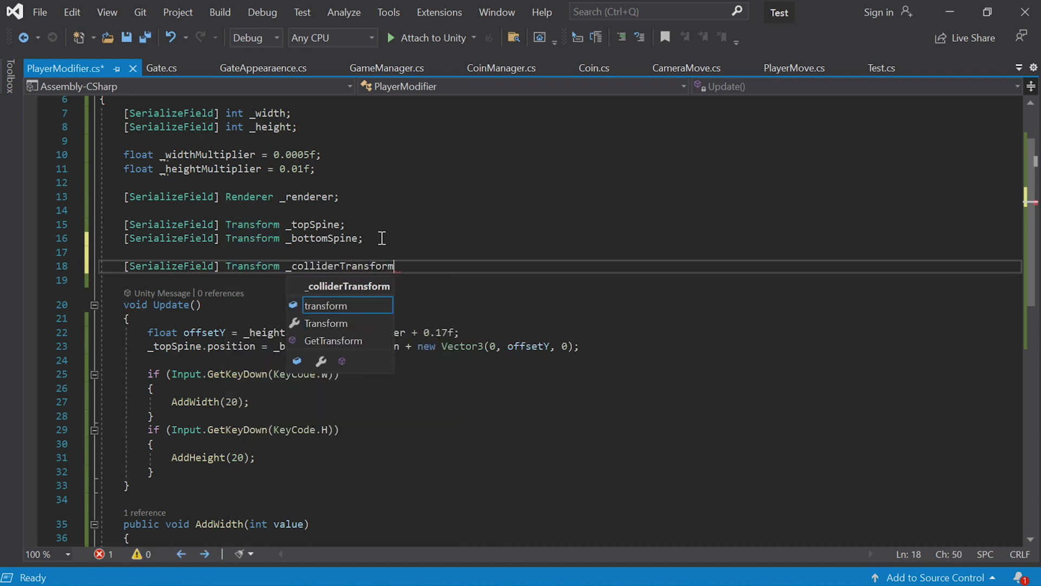
text(;)
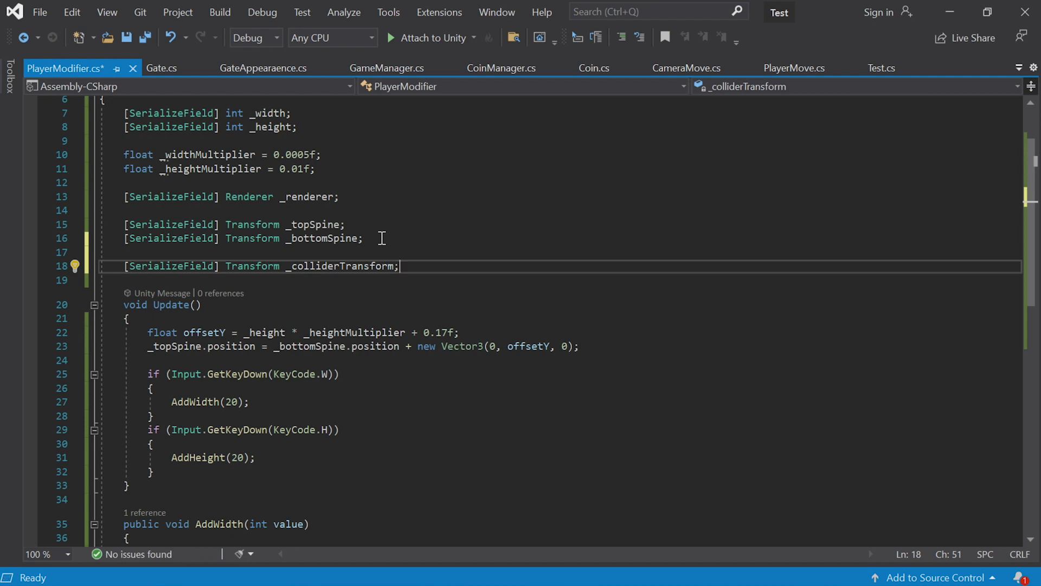
- Add _colliderTransform.localScale = new Vector3(1, 1, 1); below the _topSpine.position line in Update
double_click(361, 263)
key(ctrl+c)
scroll(368, 268, down, 1)
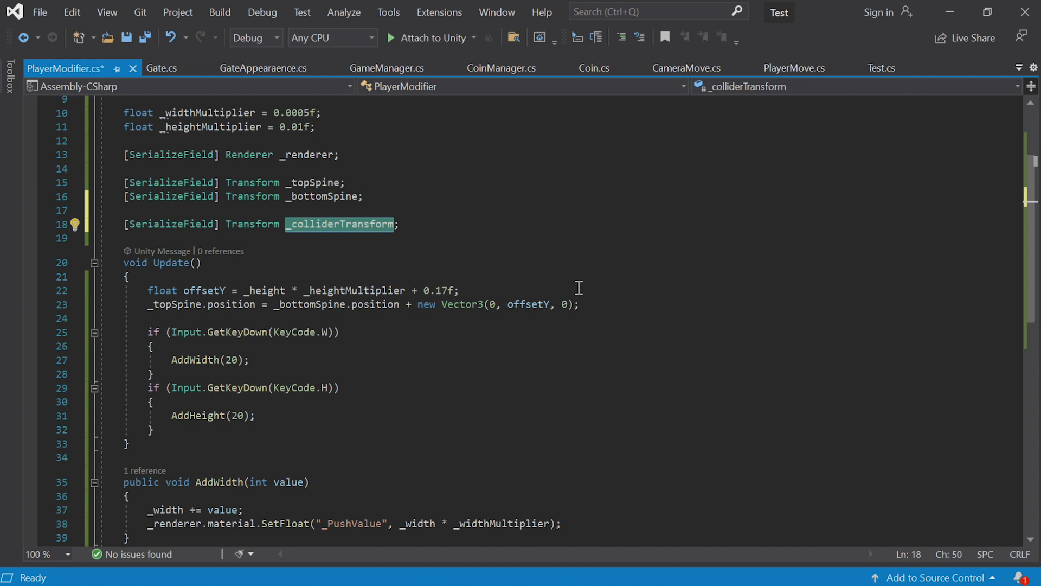
click(593, 301)
key(Return)
key(ctrl+v)
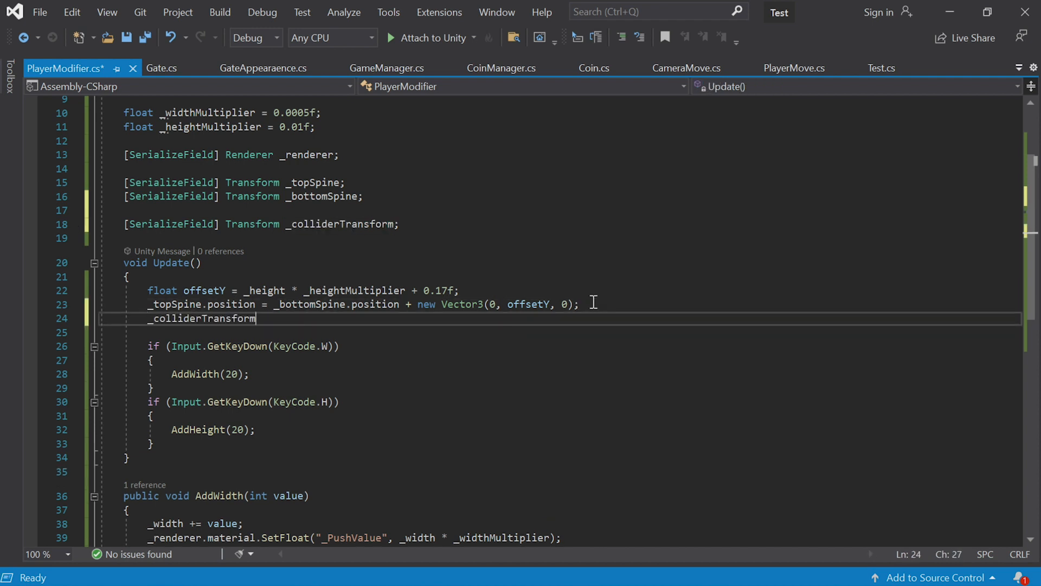
text(.localSc)
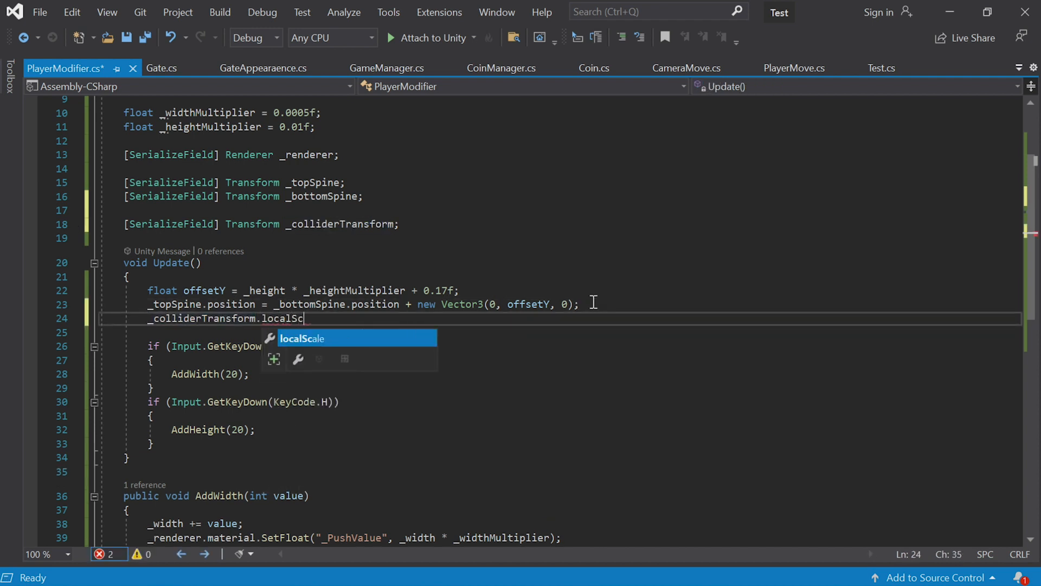
text(ale = new Ve)
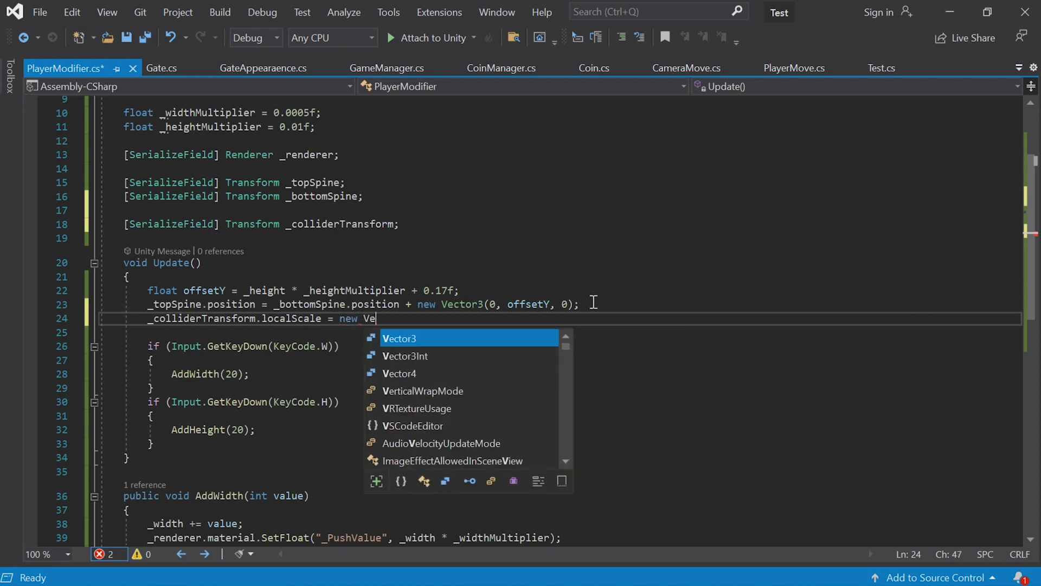
key(Tab)
text((1, 1, 1);)
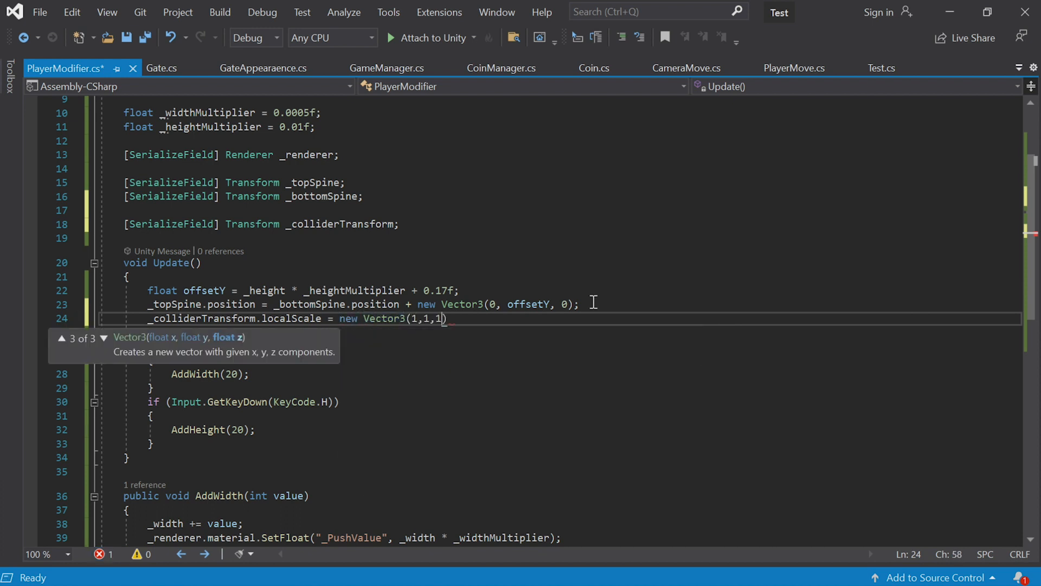
- Change the Y component of the _colliderTransform.localScale vector to 1.84f + _height * _heightMultiplier and save the script
key(Left)
key(Left)
key(Left)
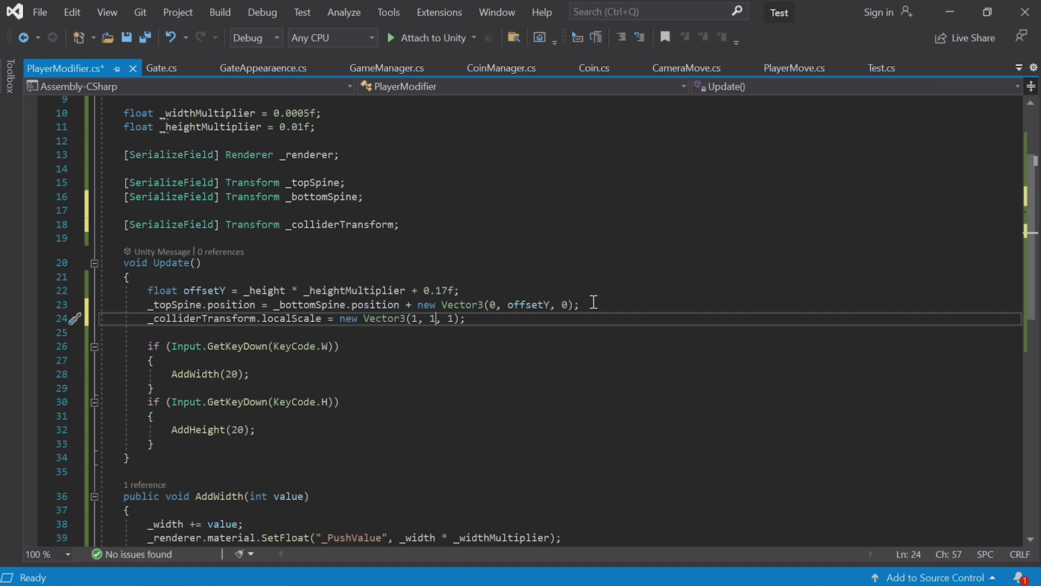
drag(405, 291, 243, 292)
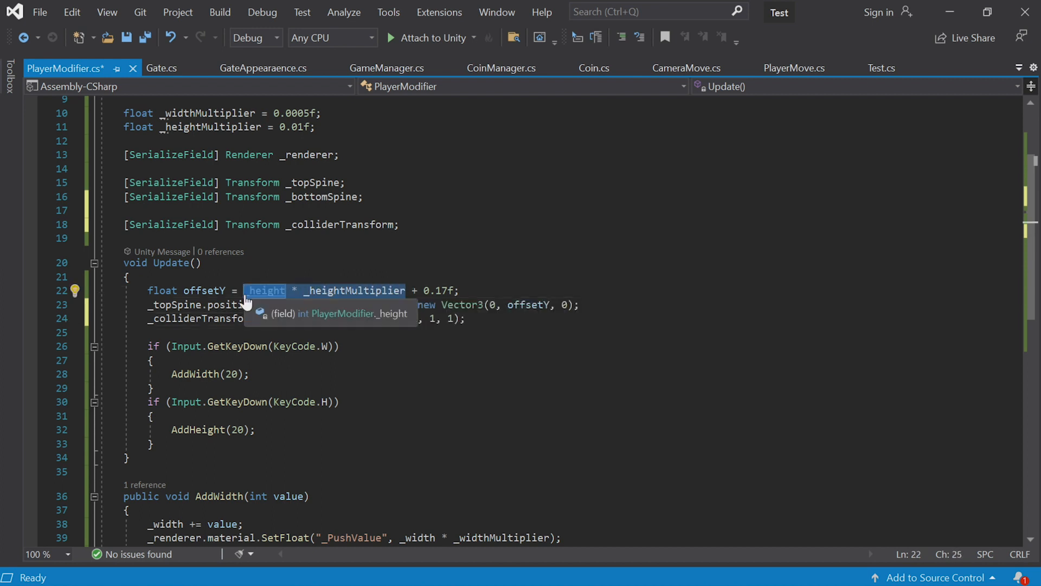
click(443, 320)
text(.5)
key(BackSpace)
text(3(1, 1.84f )
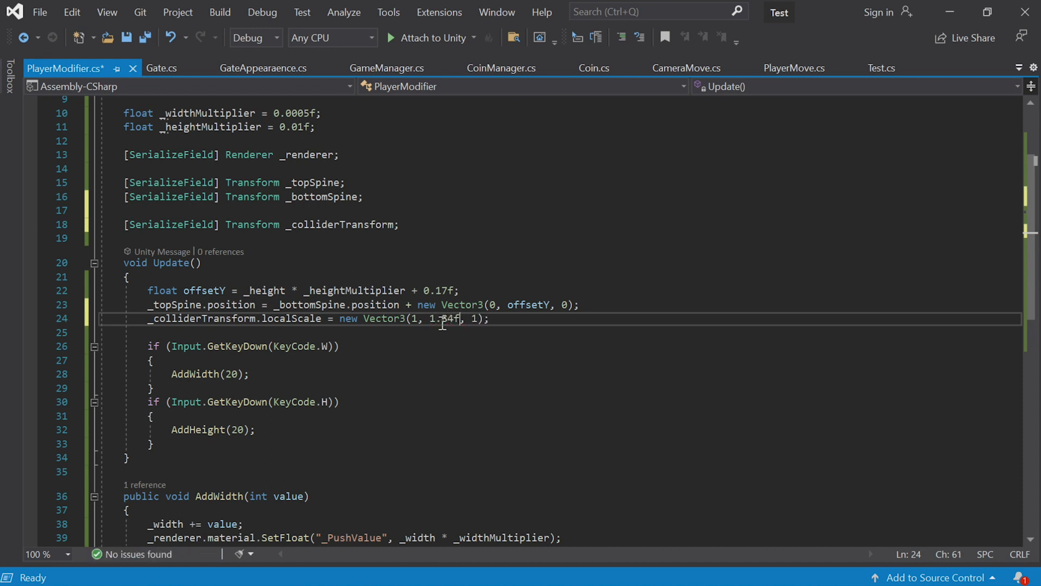
text(+ _height * _heightMultiplier)
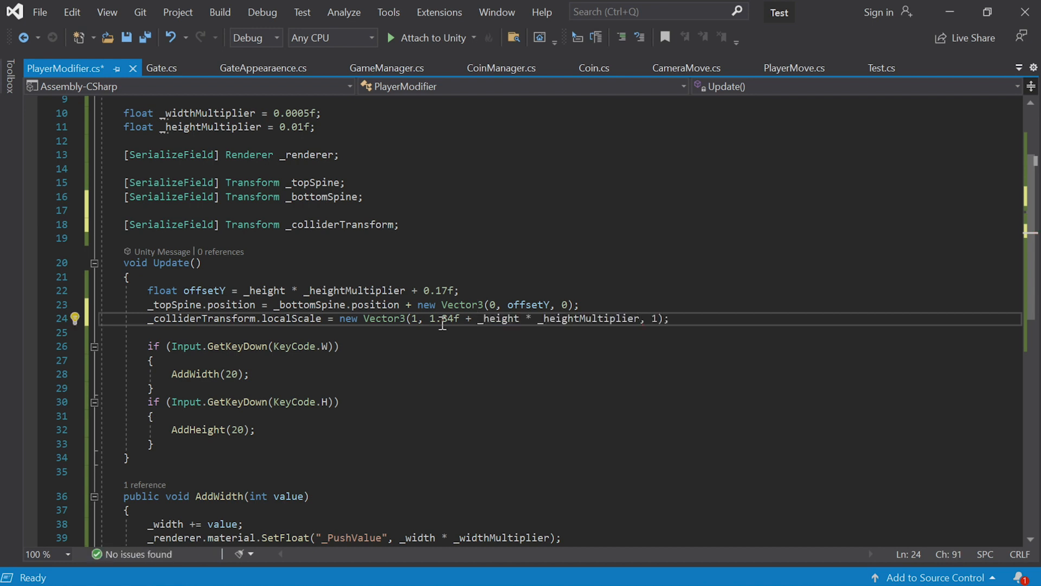
key(ctrl+s)
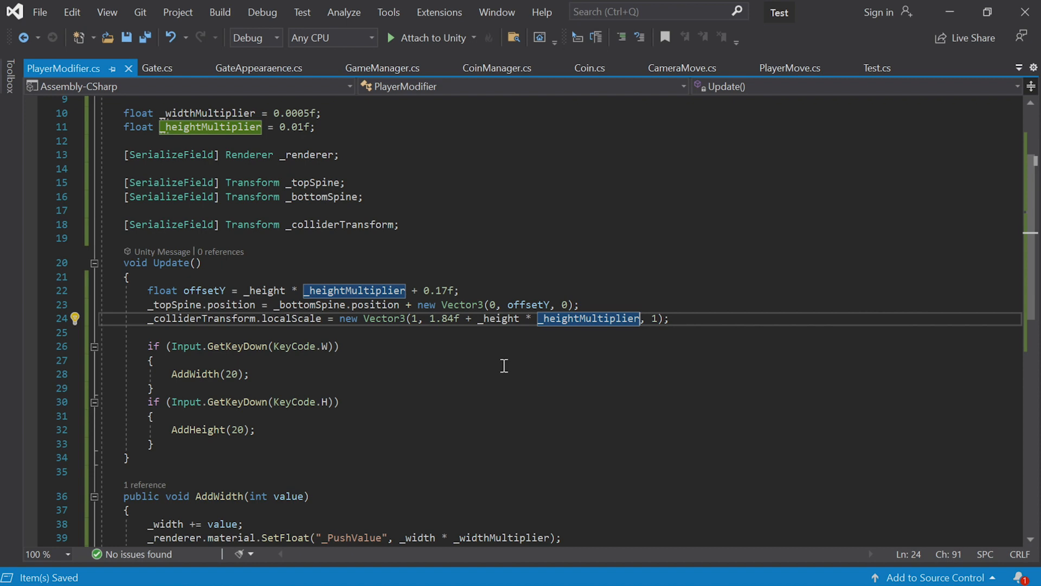
- Return to Unity, stop play mode, and assign ColliderCenter to the Collider Transform field of the Player Modifier component
key(alt+Tab)
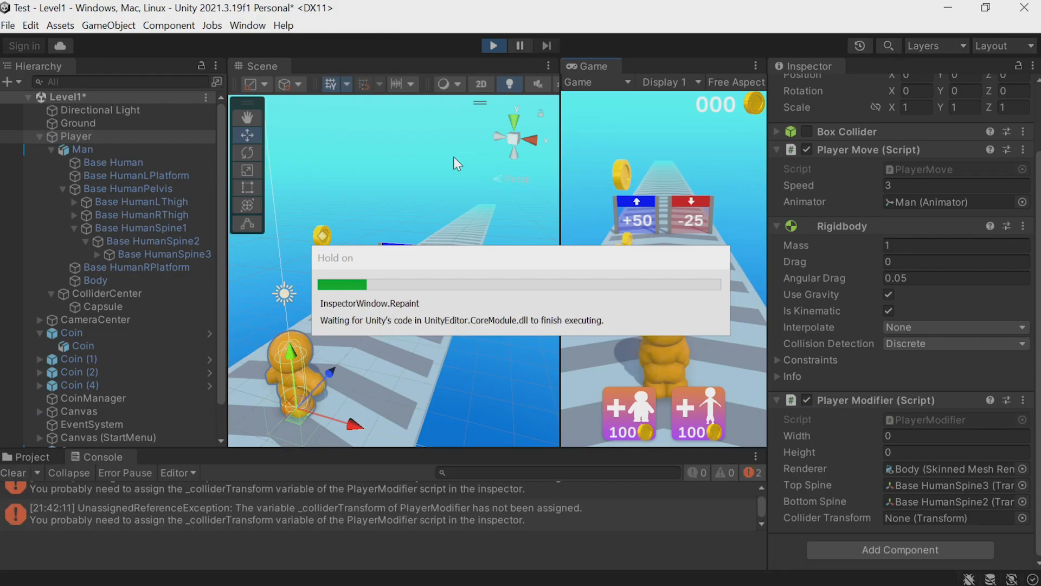
click(491, 43)
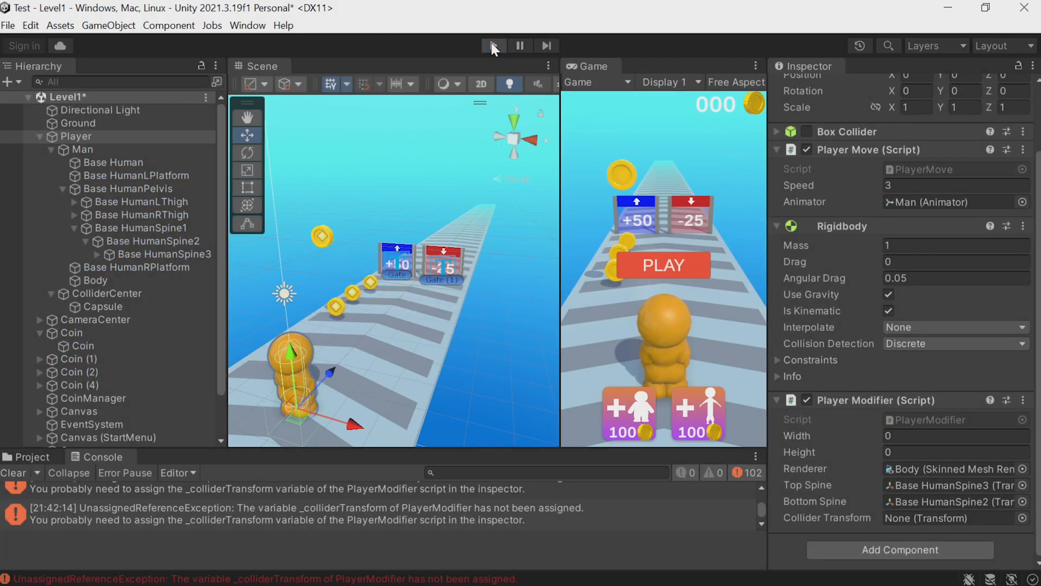
drag(114, 291, 909, 522)
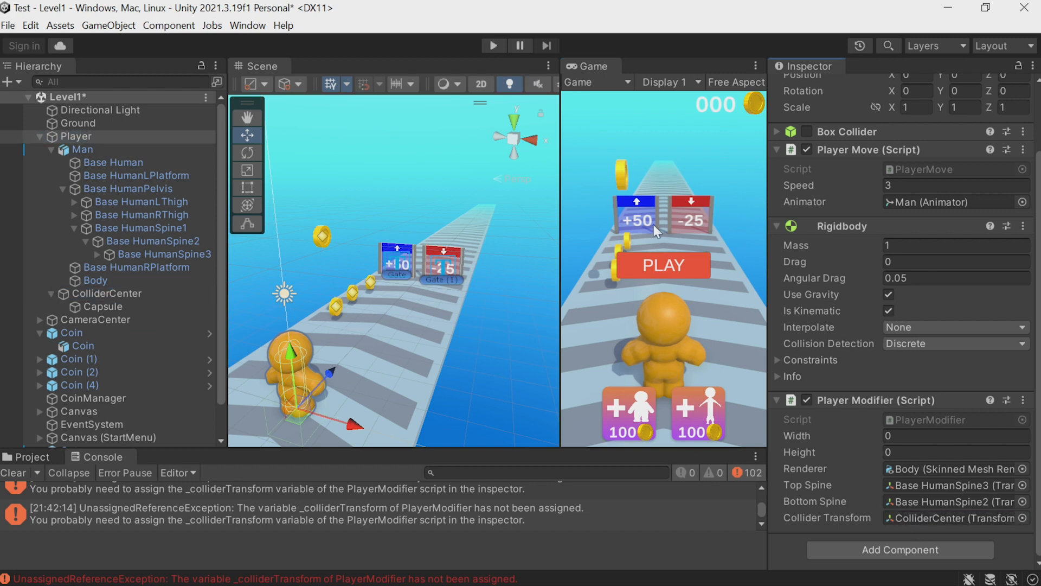
- Run the game, repeatedly increase the player's height to check how the collider stretches, and stop play mode
click(491, 46)
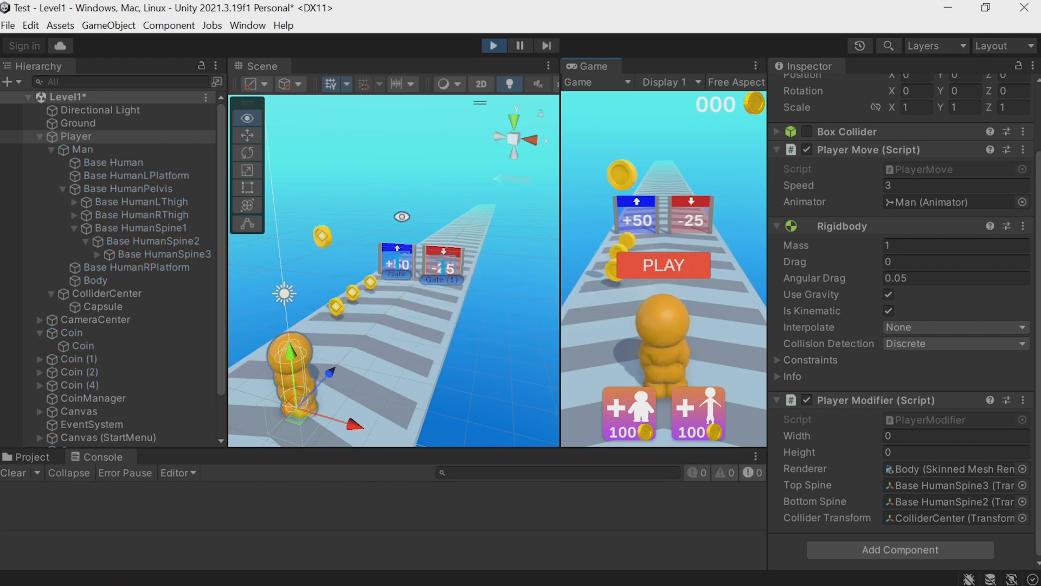
scroll(418, 225, down, 5)
key(h)
key(h)
key(h)
key(h)
key(h)
key(h)
key(h)
key(h)
key(h)
key(h)
key(h)
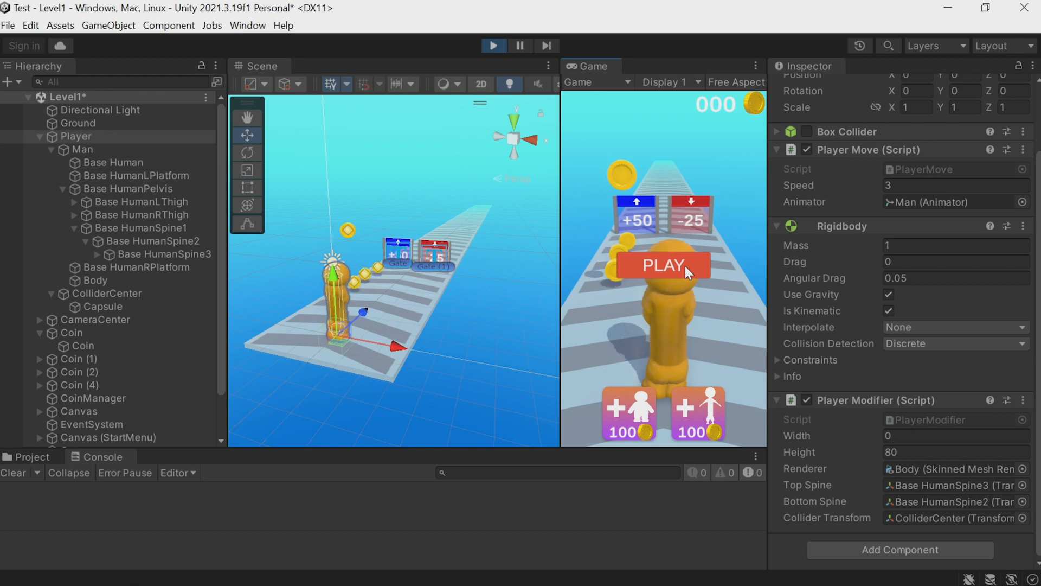
mouse_move(682, 265)
mouse_down()
mouse_move(591, 226)
mouse_move(701, 223)
mouse_move(640, 213)
mouse_up()
click(502, 45)
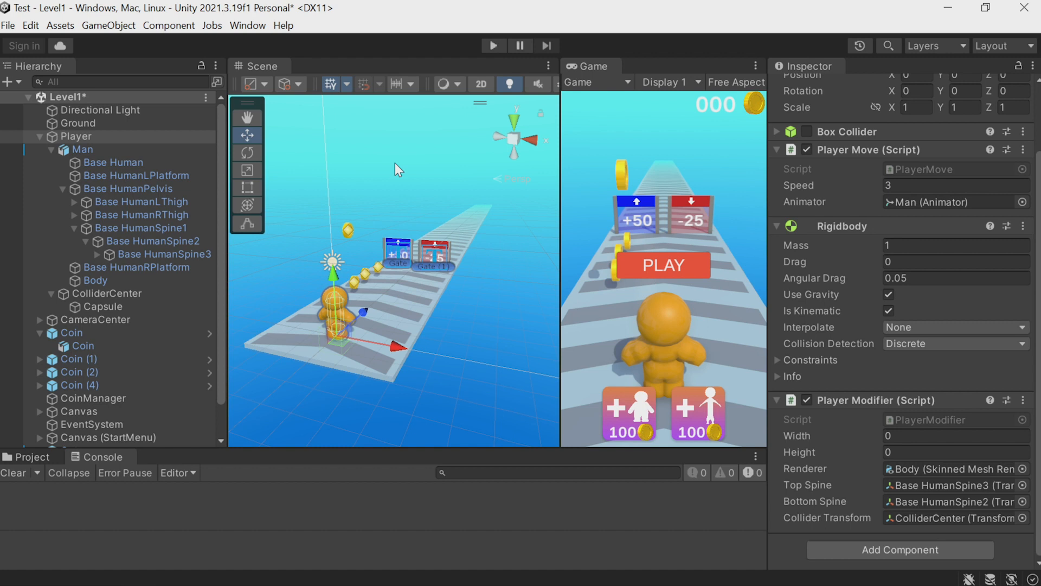
- Open the prefab of the Gate object in context and add a Box Collider component to its root
scroll(414, 247, up, 5)
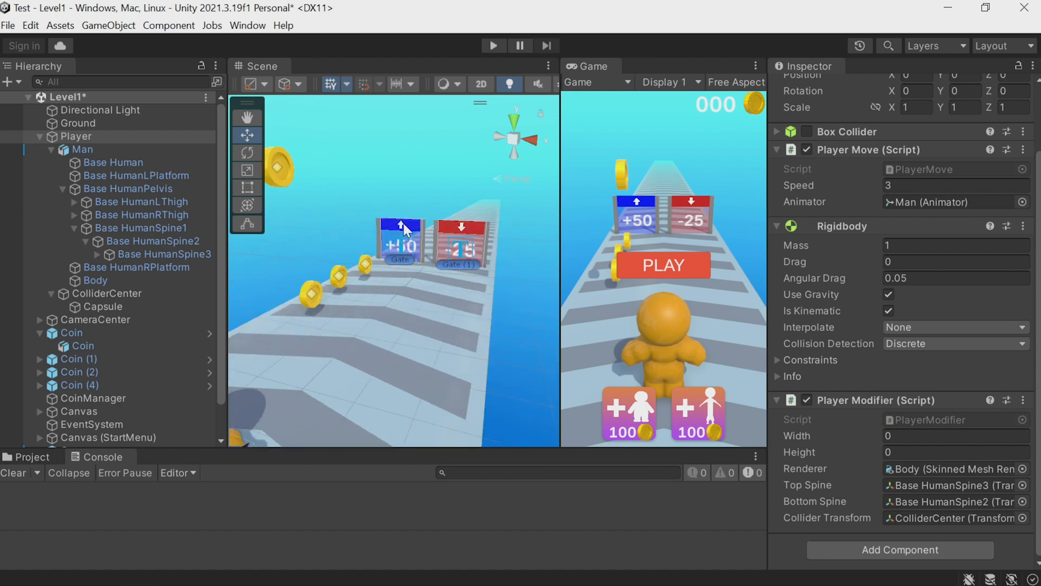
alt+drag(442, 224, 435, 311)
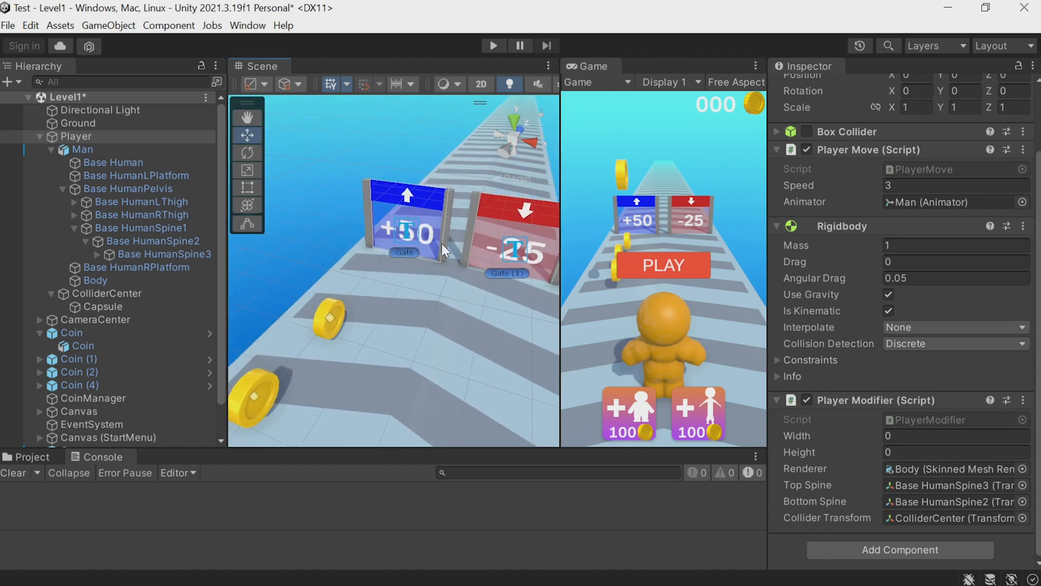
scroll(90, 335, down, 2)
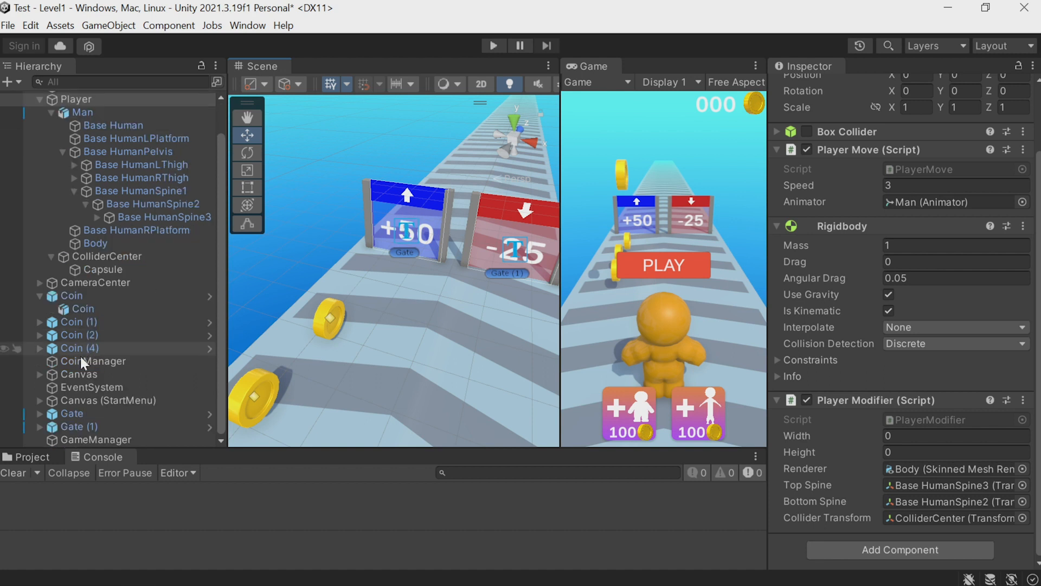
click(74, 413)
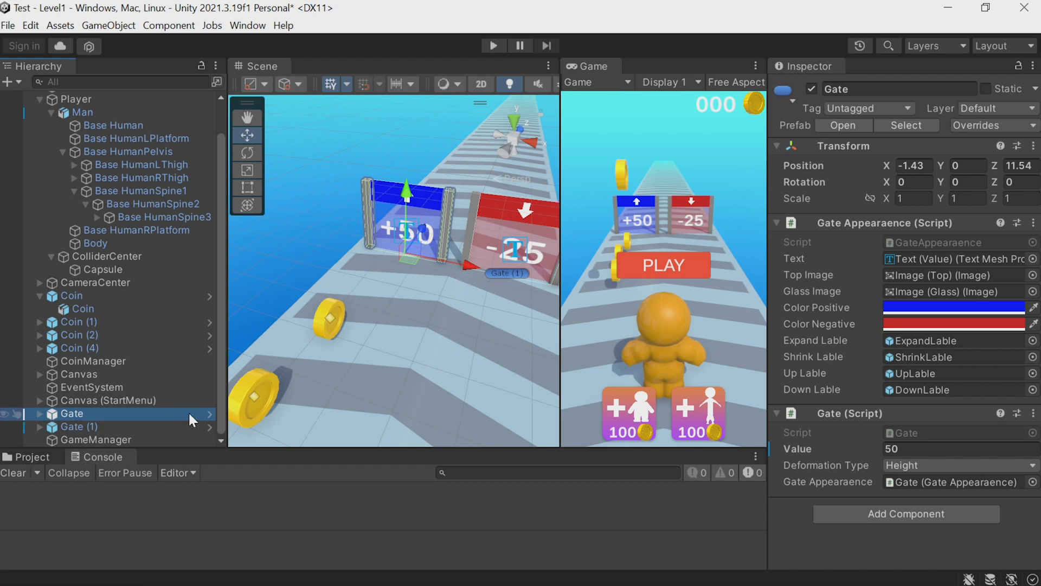
click(208, 413)
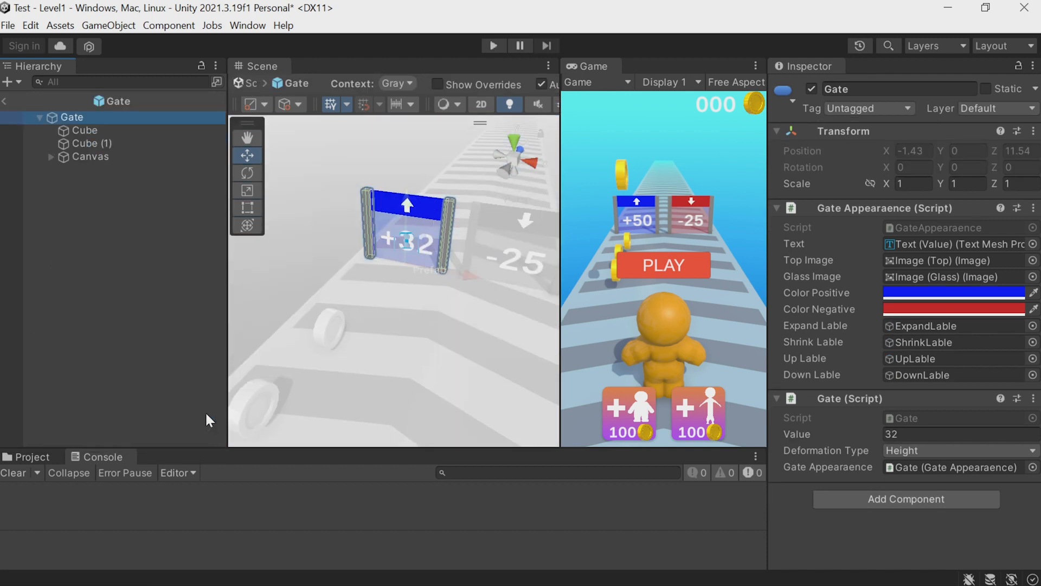
scroll(415, 217, up, 2)
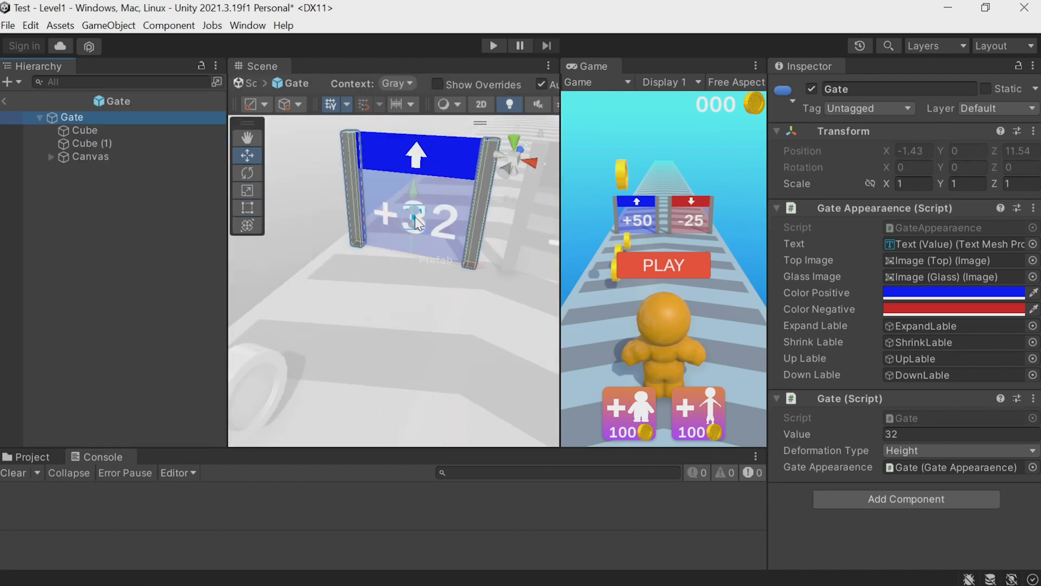
drag(228, 254, 185, 256)
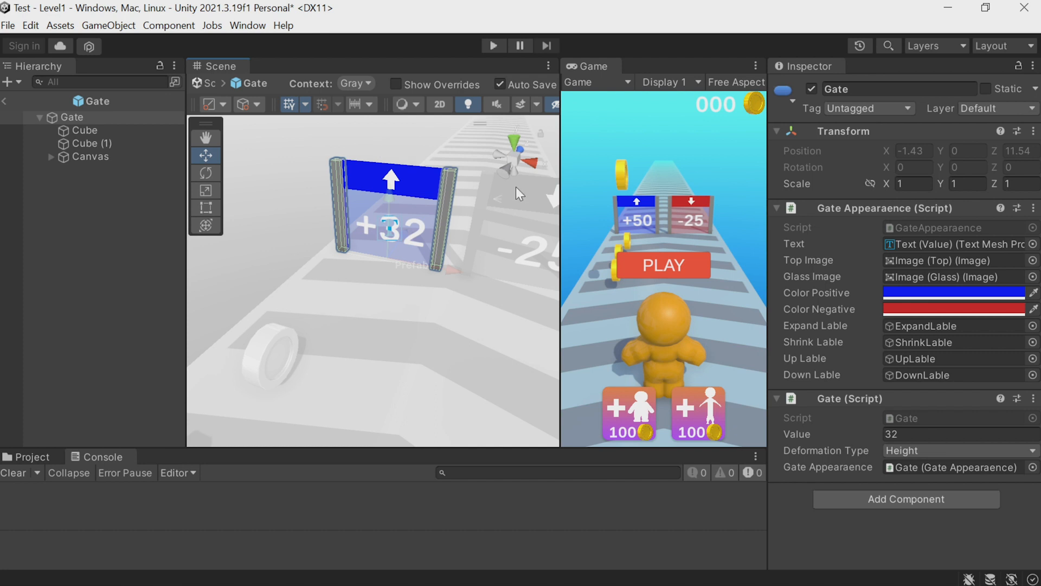
click(837, 495)
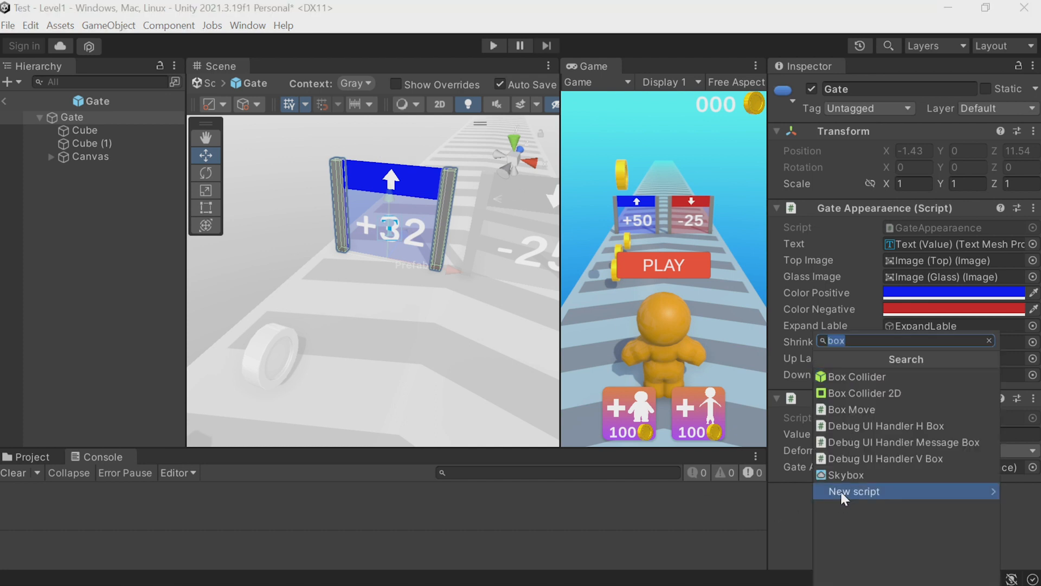
click(880, 376)
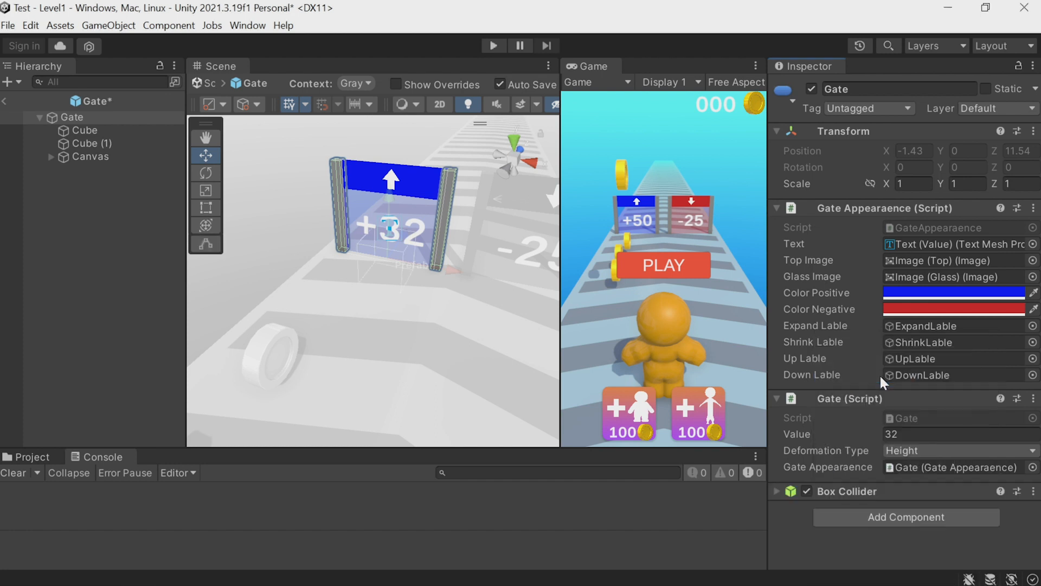
- Resize the Gate's Box Collider to fill the opening, about 1.96 wide and 2.24 high, centered at about Y 1.06
click(777, 491)
scroll(776, 490, down, 3)
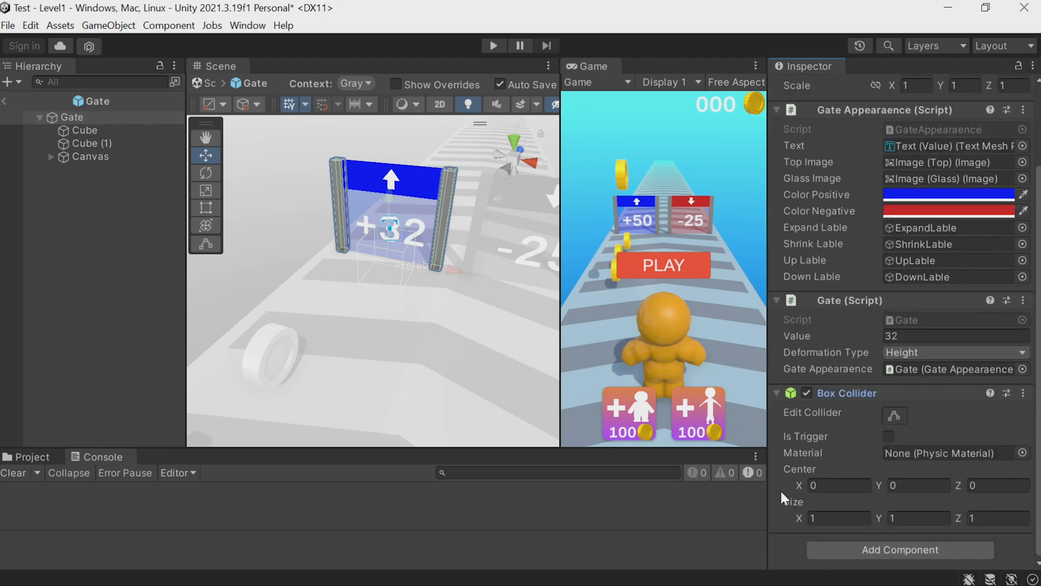
click(894, 415)
scroll(400, 331, up, 5)
alt+drag(401, 331, 505, 170)
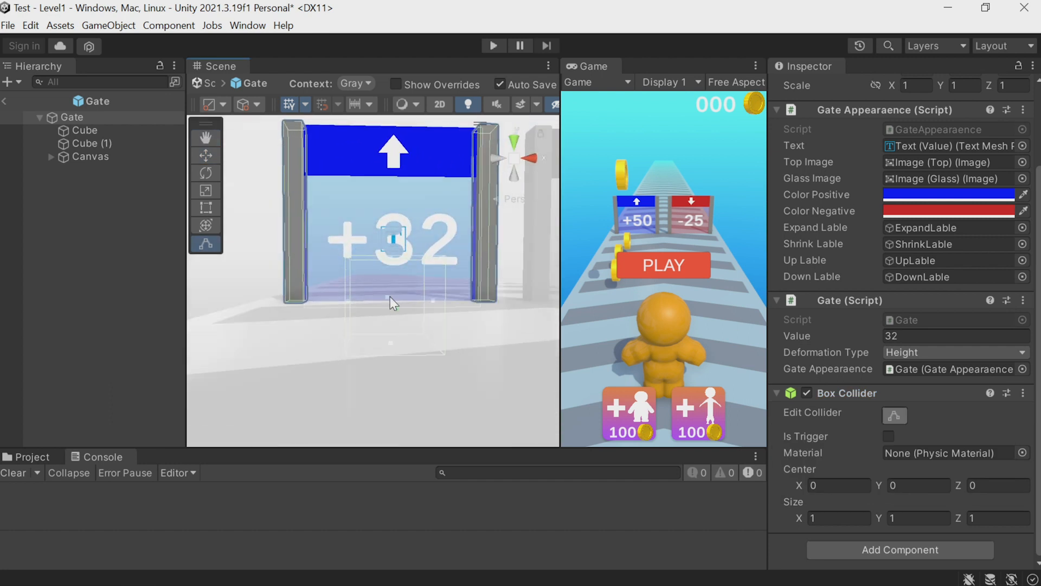
alt+drag(395, 262, 395, 239)
drag(347, 302, 308, 303)
drag(434, 301, 485, 303)
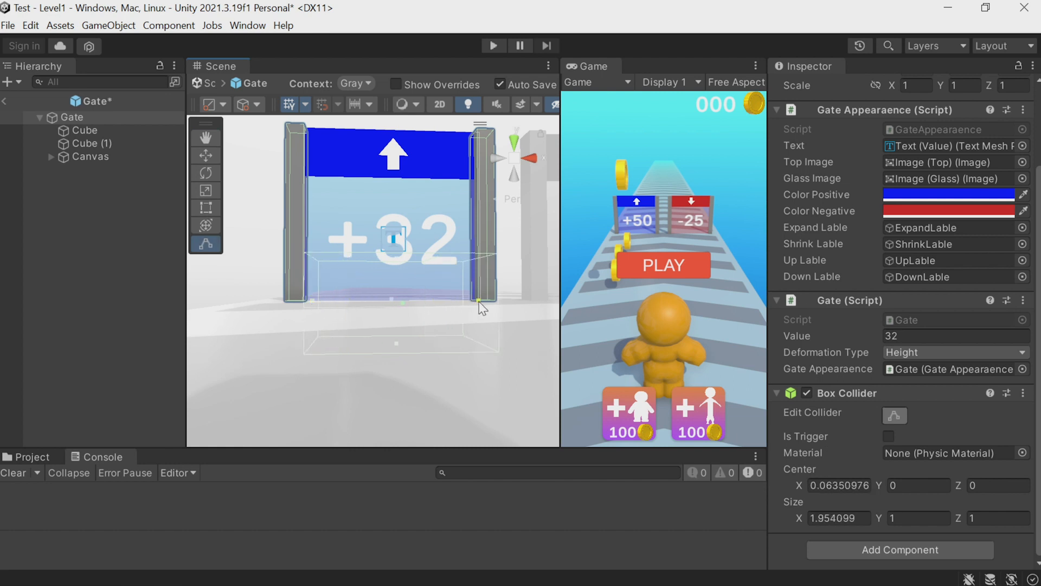
drag(397, 259, 404, 130)
drag(398, 344, 402, 306)
- Flatten the Gate's Box Collider to a depth of about 0.06 along Z
alt+drag(443, 274, 456, 318)
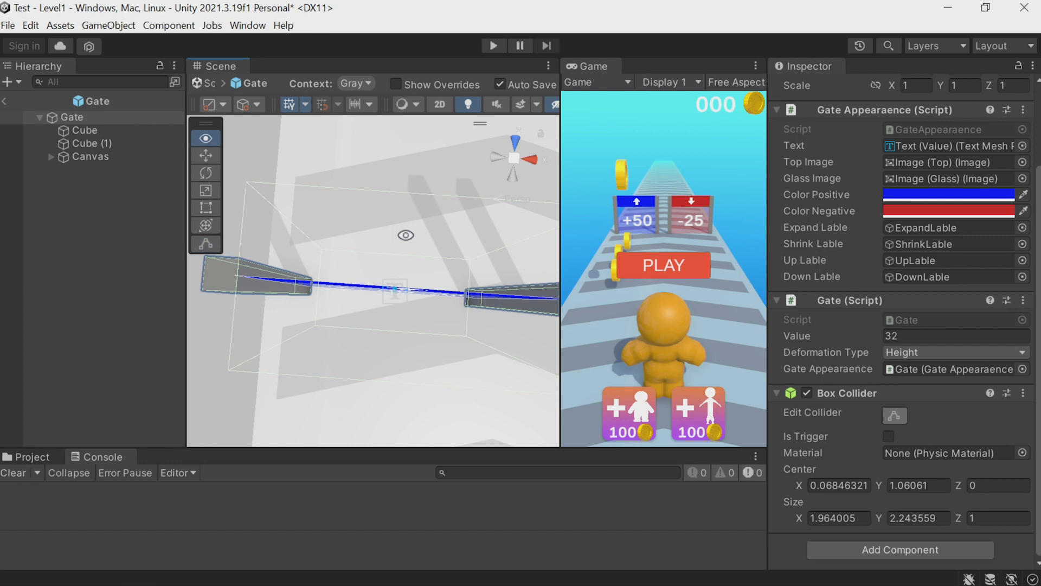
drag(405, 236, 403, 288)
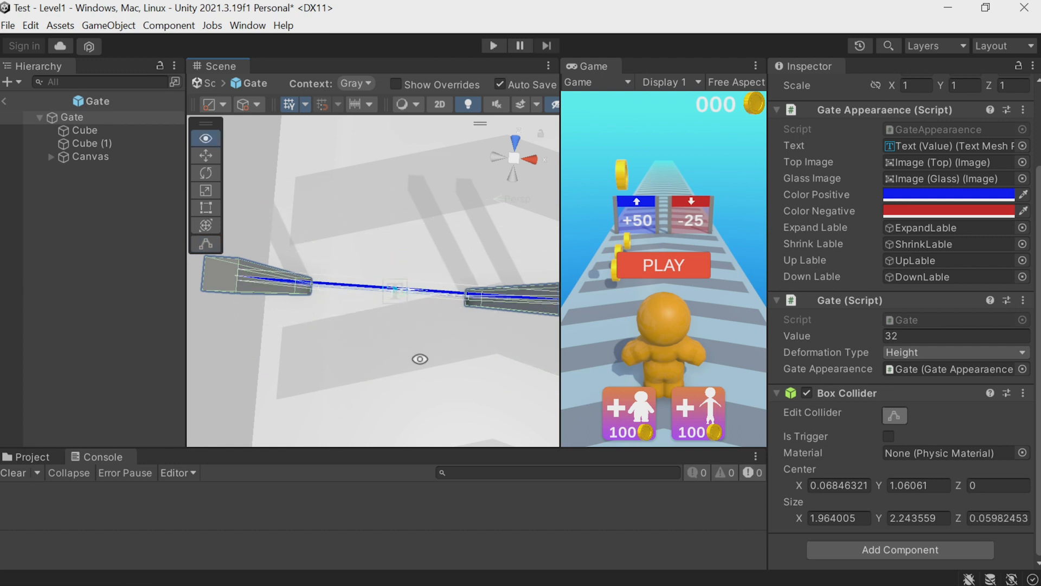
alt+drag(443, 368, 458, 565)
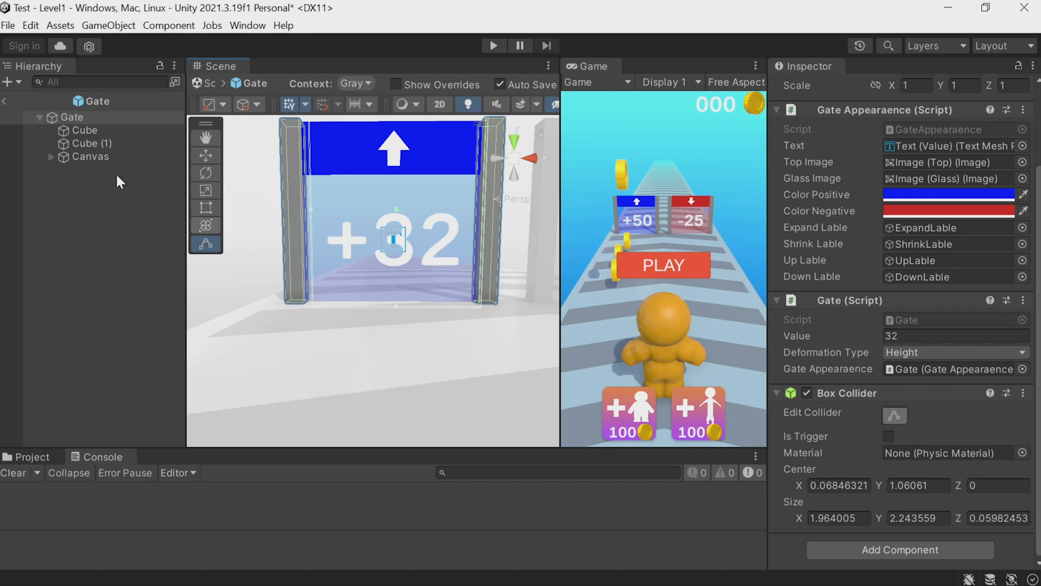
- Remove the Box Collider components from the gate's two posts, Cube and Cube (1)
click(93, 126)
click(92, 140)
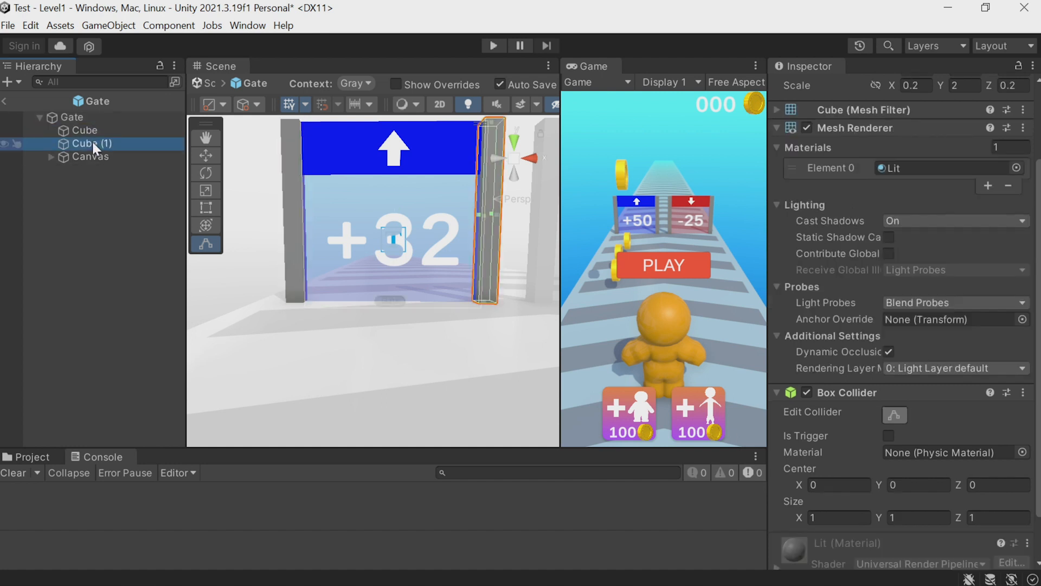
click(88, 129)
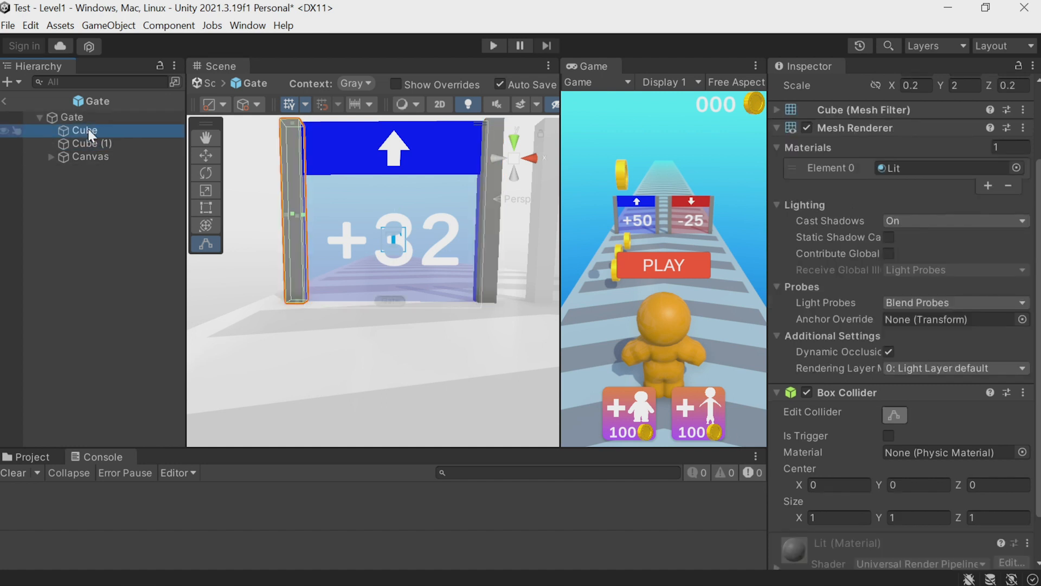
click(1024, 392)
click(976, 427)
key(Down)
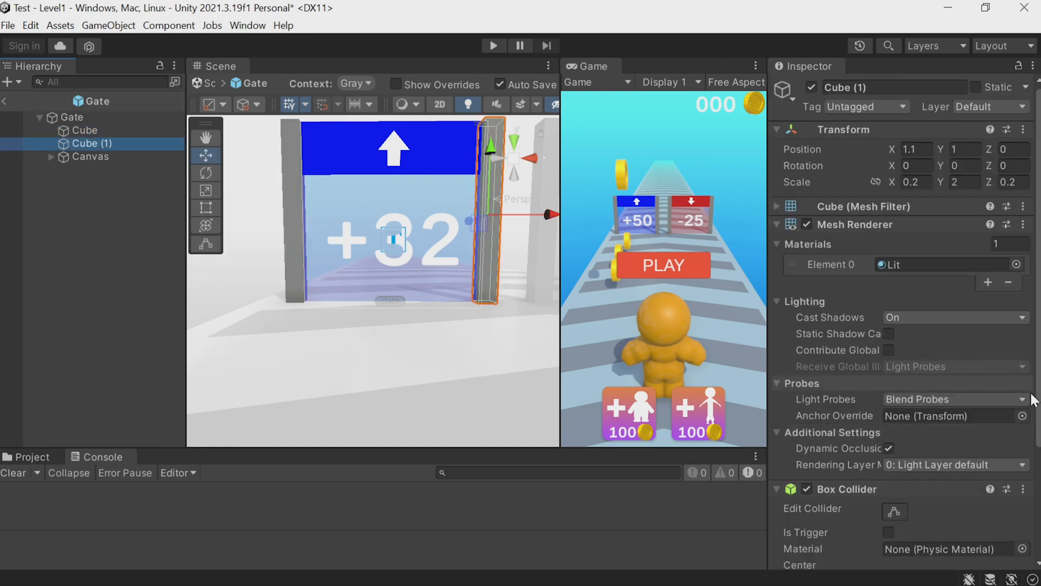
scroll(1033, 401, down, 2)
click(1024, 444)
click(940, 320)
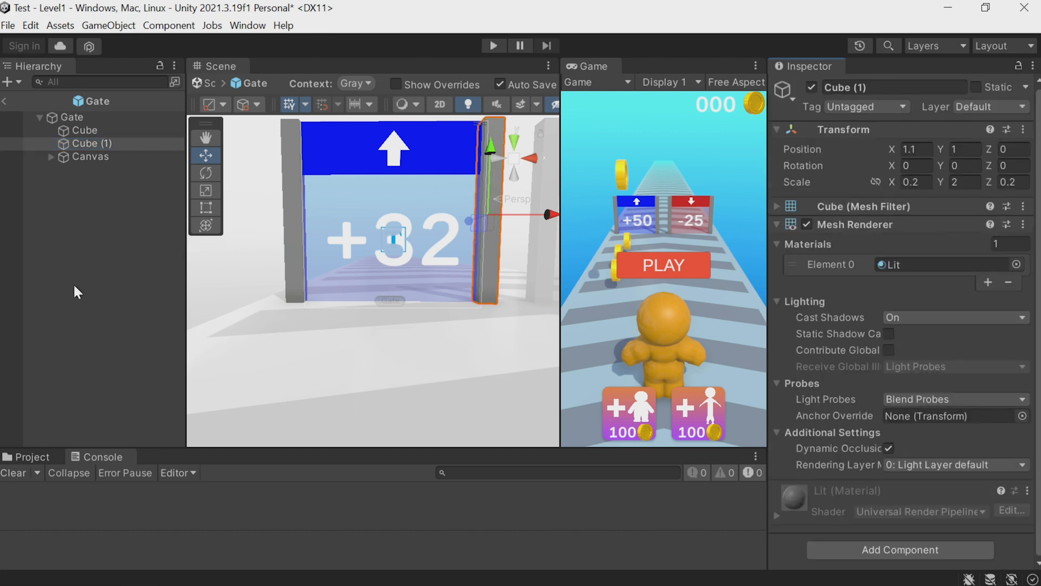
- Enable Is Trigger on the Box Collider of the Gate prefab's root object
alt+scroll(377, 261, down, 10)
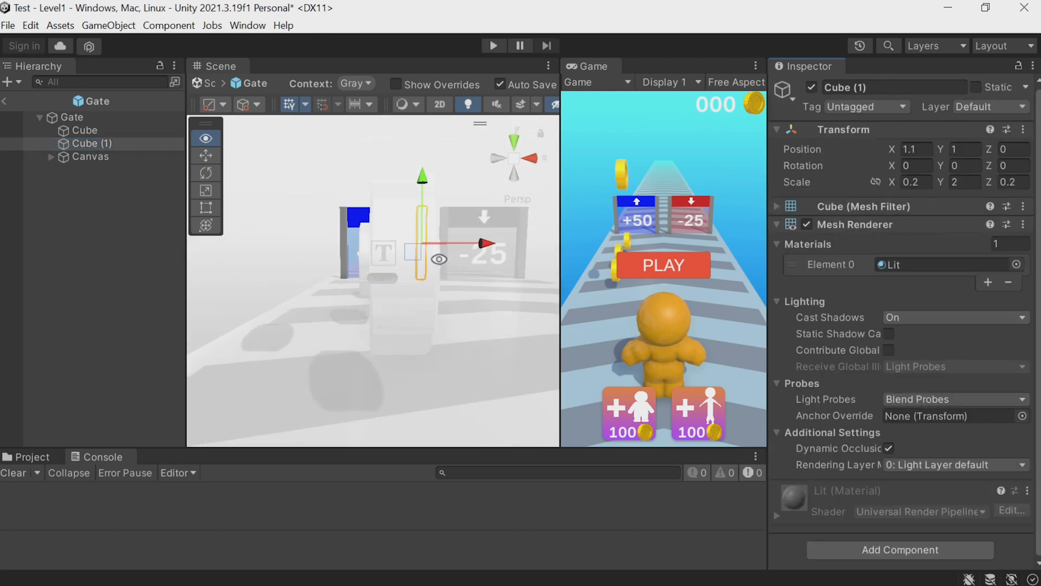
alt+drag(439, 259, 412, 257)
click(67, 117)
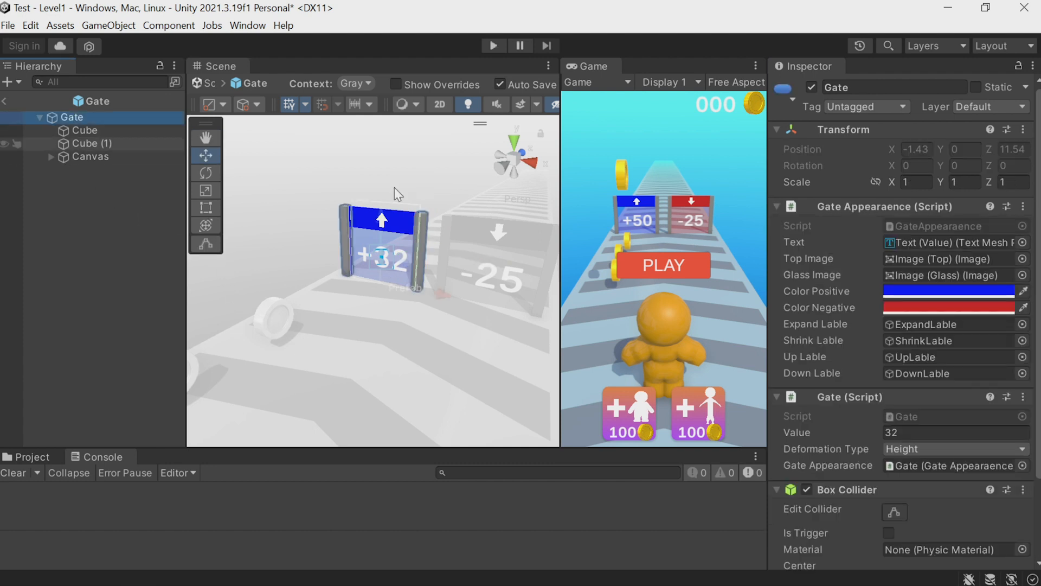
scroll(913, 429, down, 4)
click(890, 442)
scroll(923, 336, up, 4)
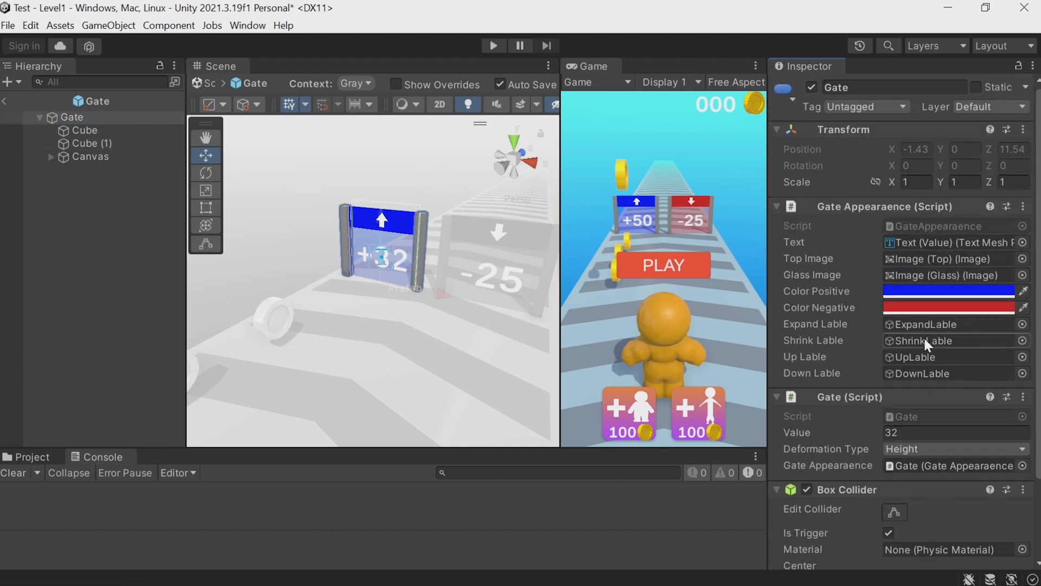
- Open the Gate script in Visual Studio and add an OnTriggerEnter(Collider other) method below OnValidate
double_click(910, 414)
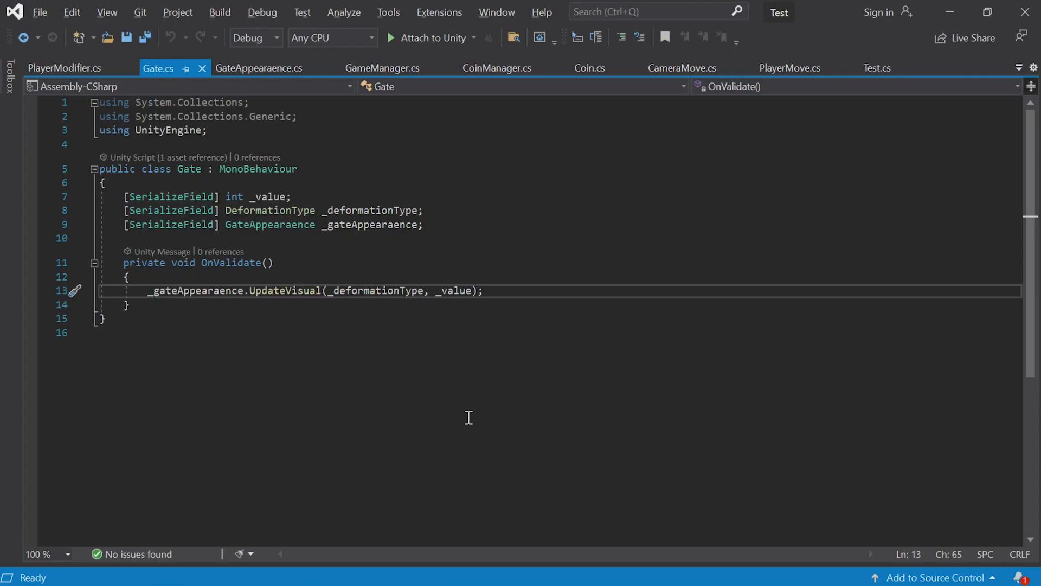
click(328, 310)
key(Return)
key(Return)
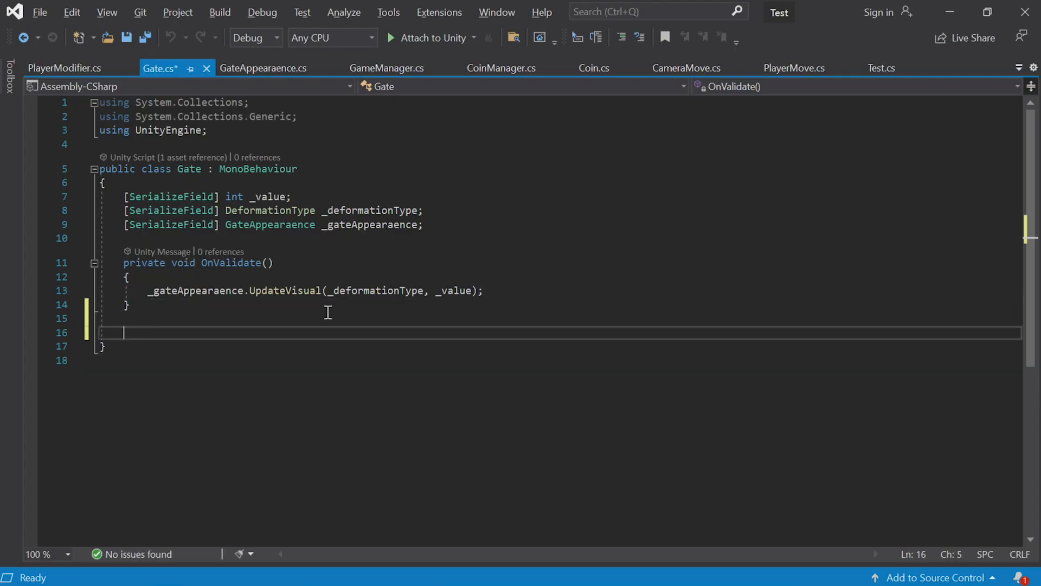
text(On)
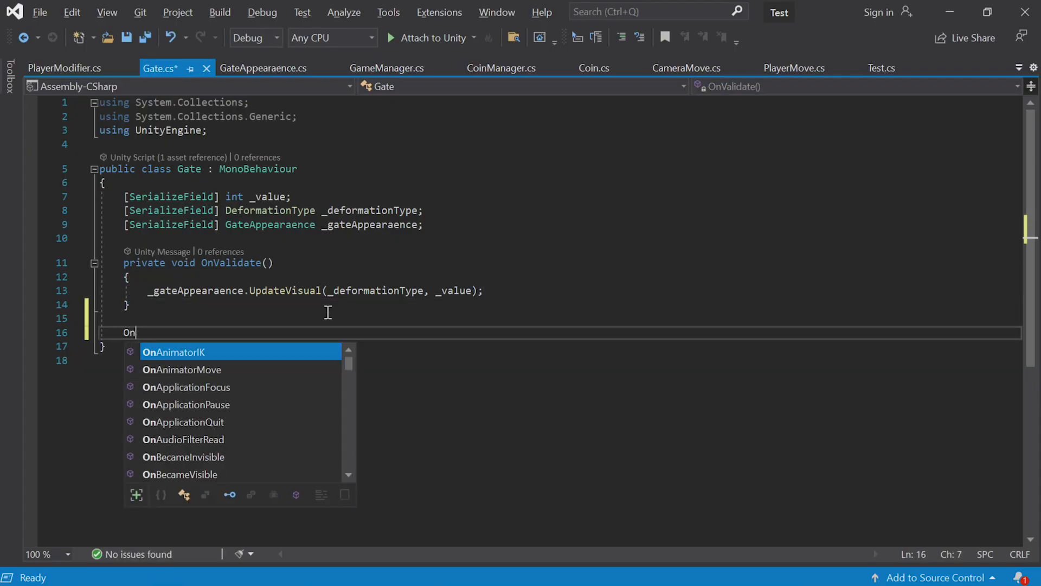
text(Trigg)
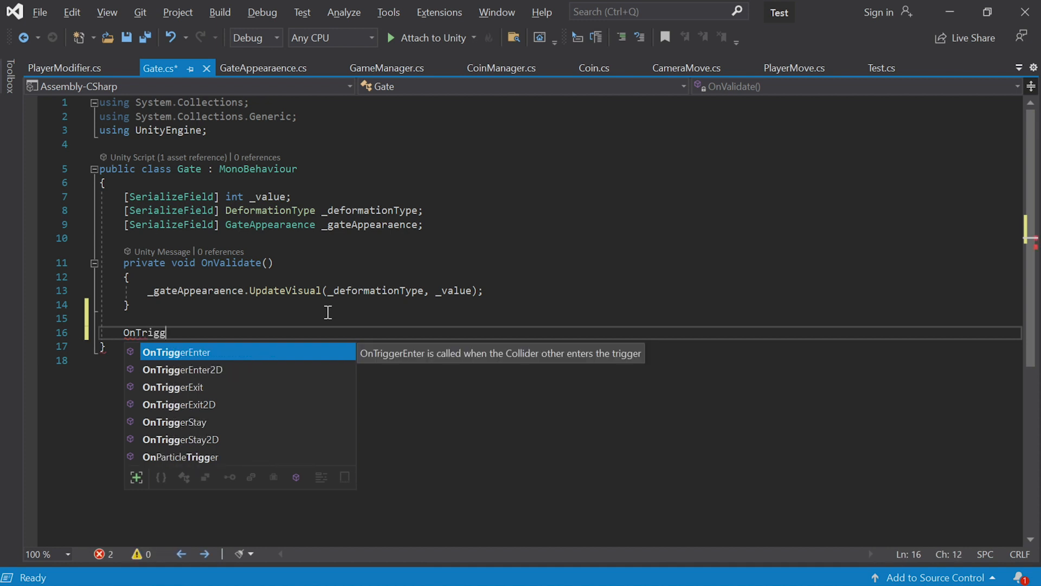
key(Tab)
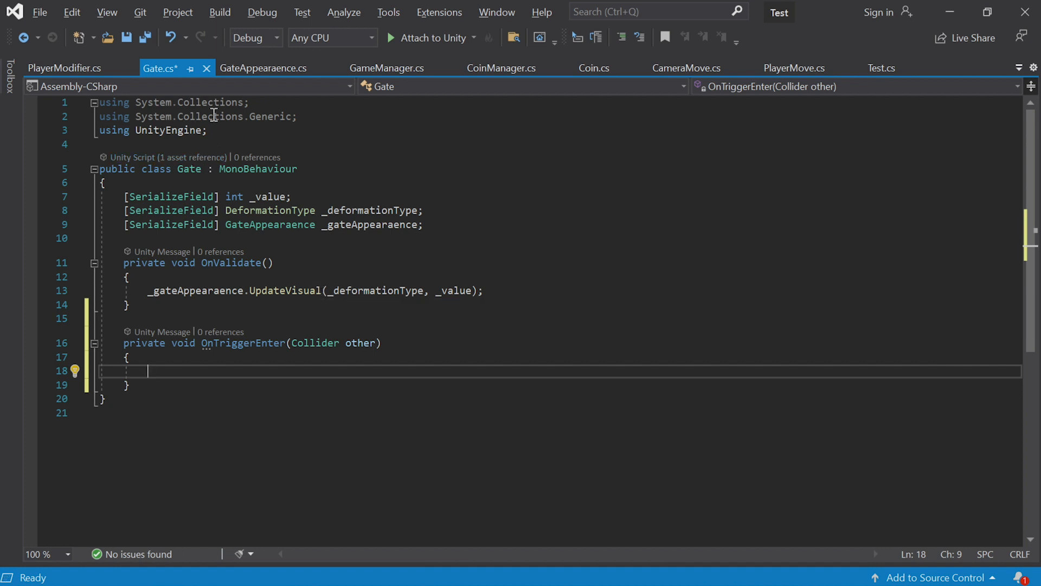
- Switch to Unity, leave the Gate prefab for the Level1 scene and examine the Player's Rigidbody and Player Modifier components
key(alt+Tab)
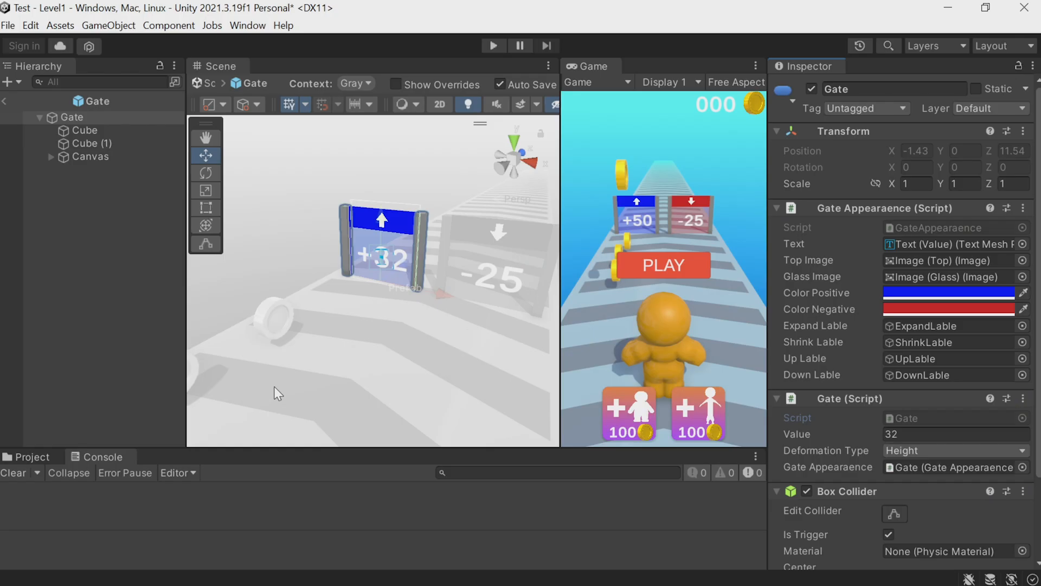
click(7, 101)
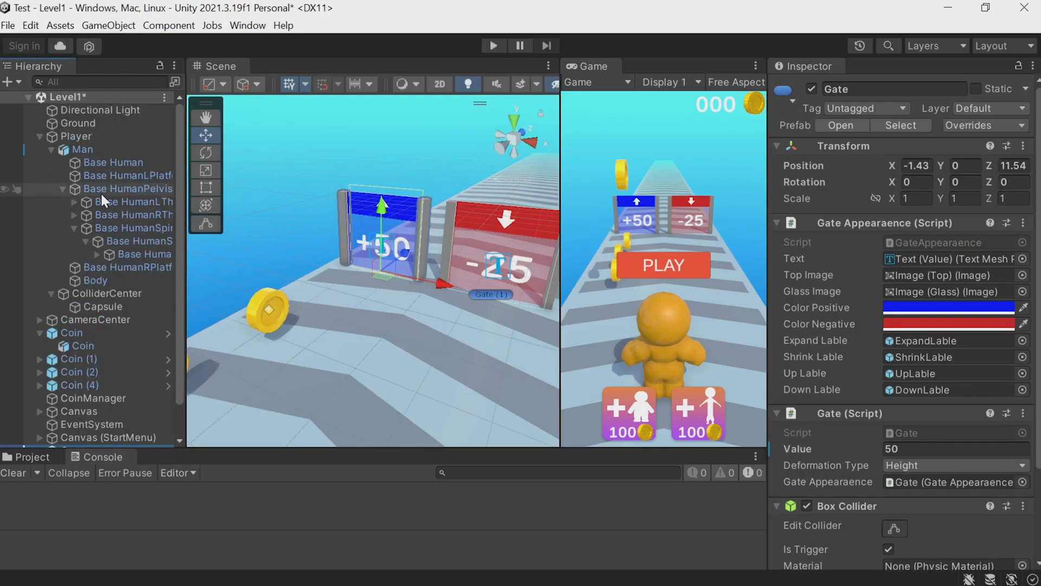
click(87, 136)
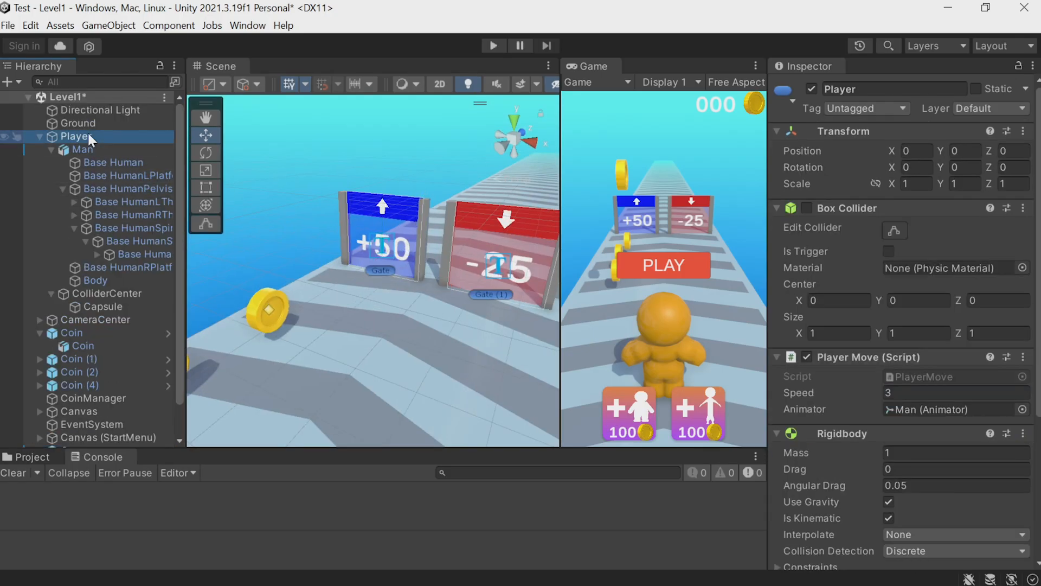
key(f)
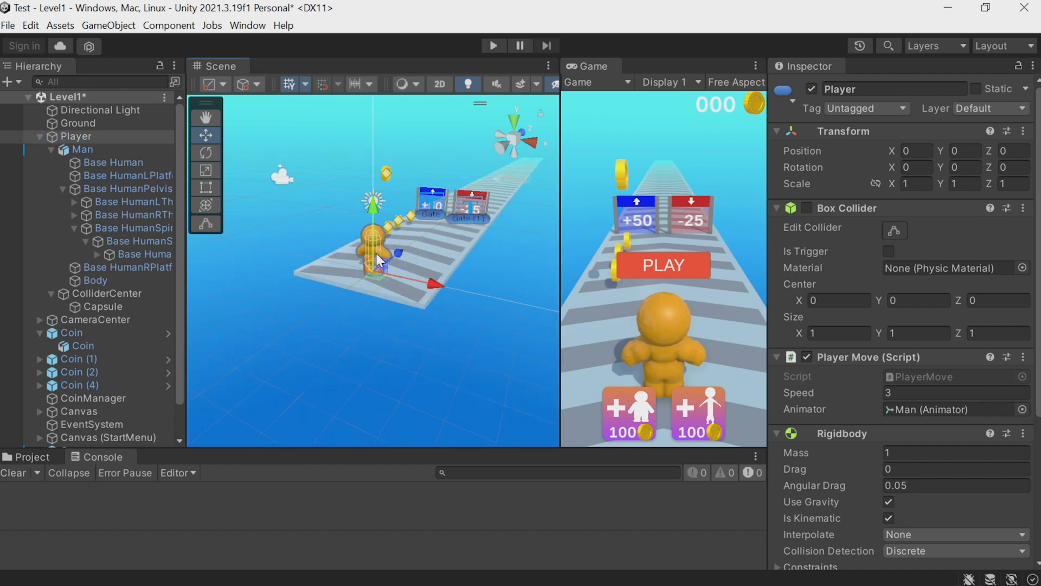
scroll(376, 254, up, 6)
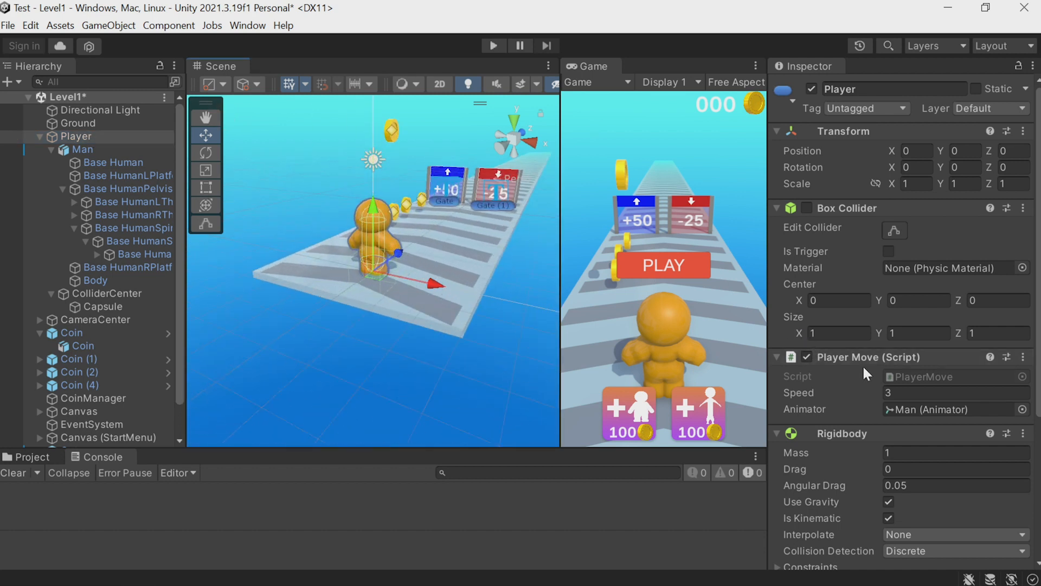
scroll(864, 369, down, 5)
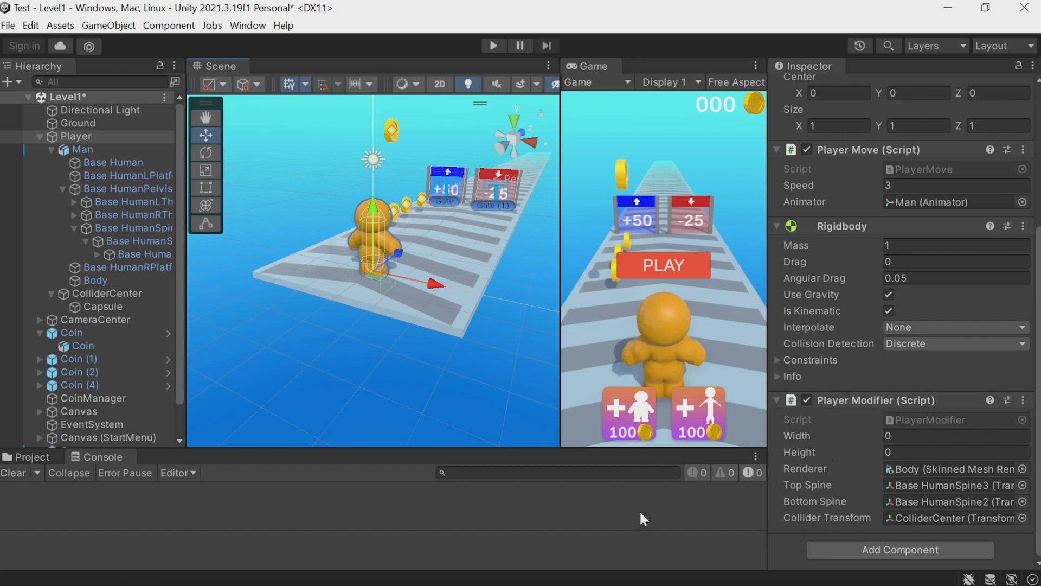
- Switch to Visual Studio and add an if statement with an empty condition and body inside OnTriggerEnter
key(alt+Tab)
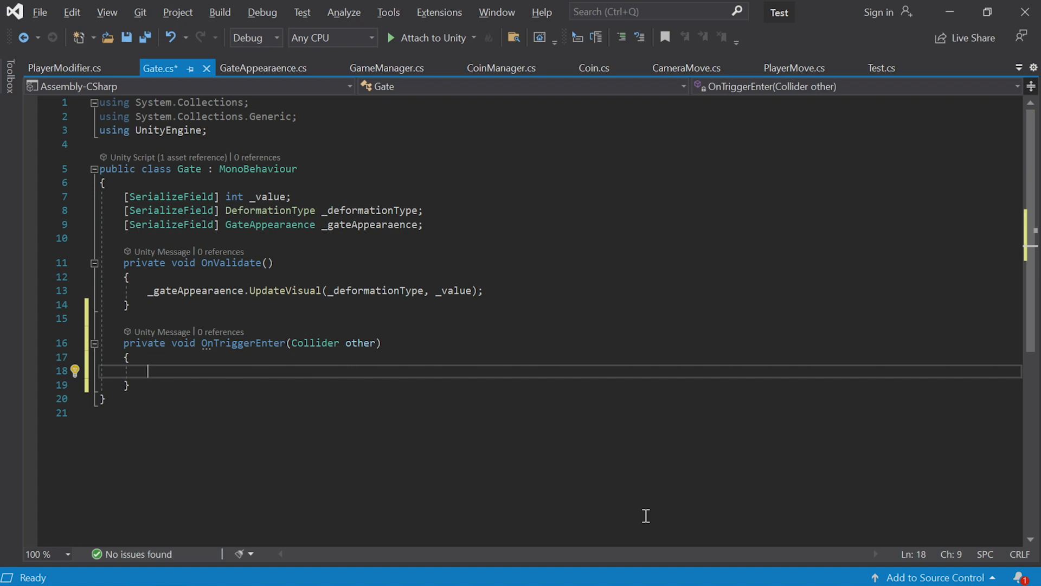
mouse_move(256, 346)
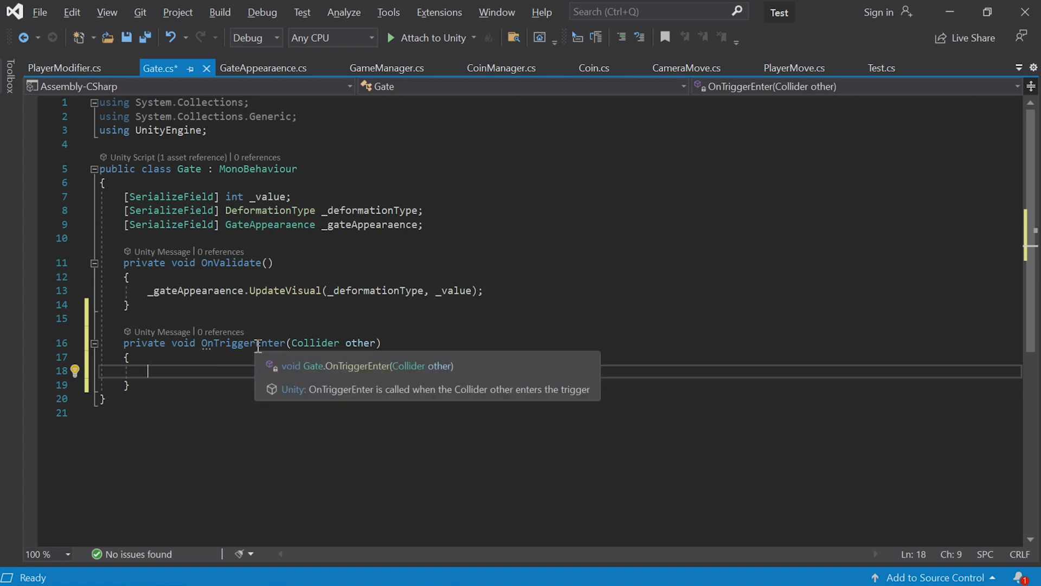
double_click(360, 343)
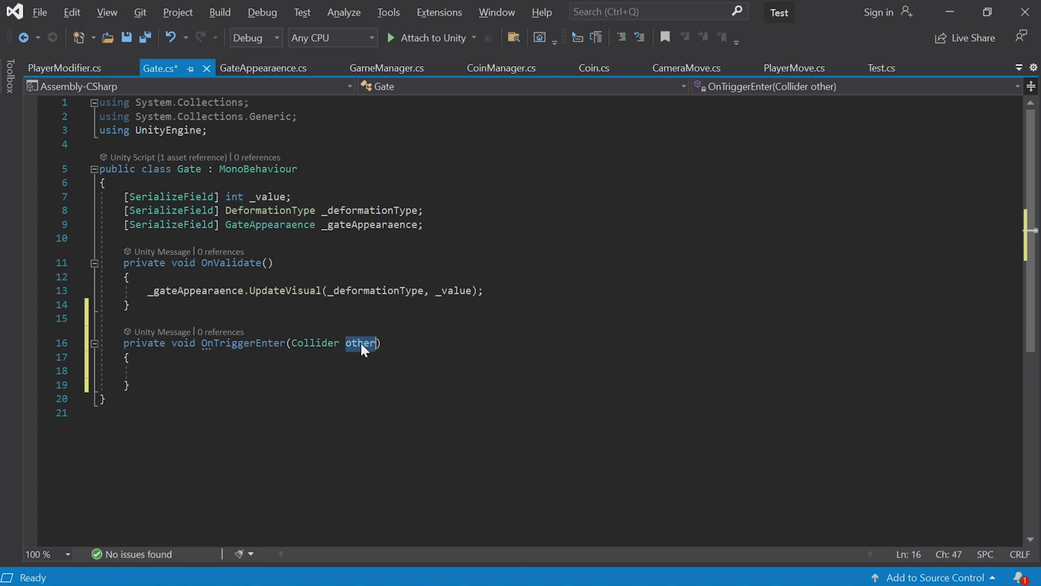
click(369, 373)
text(if )
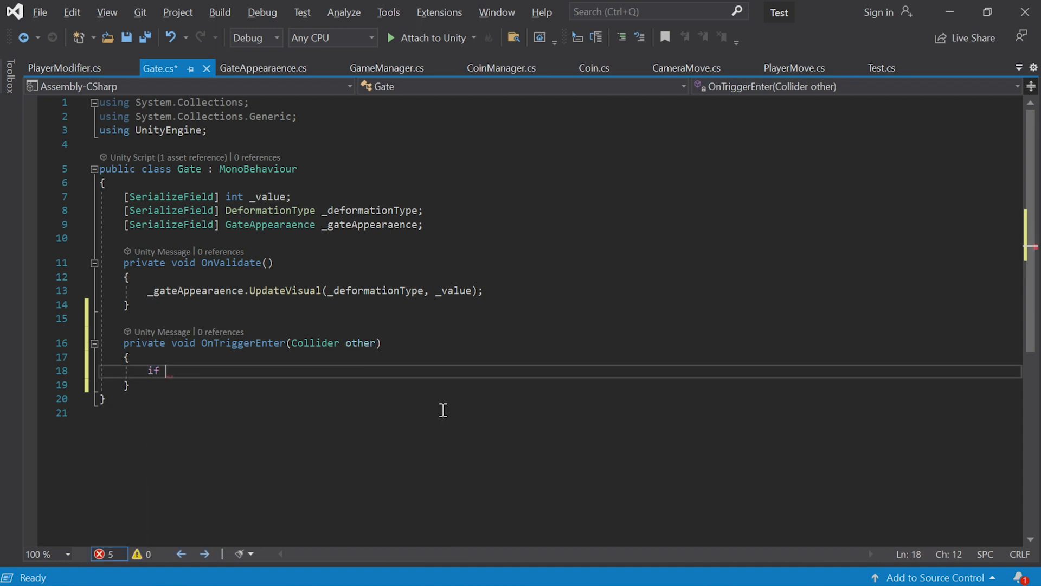
text(() {)
key(Return)
key(Up)
key(Up)
- Fill in the if condition as other.attachedRigidbody.GetComponent<PlayerModifier>()
text(other.att)
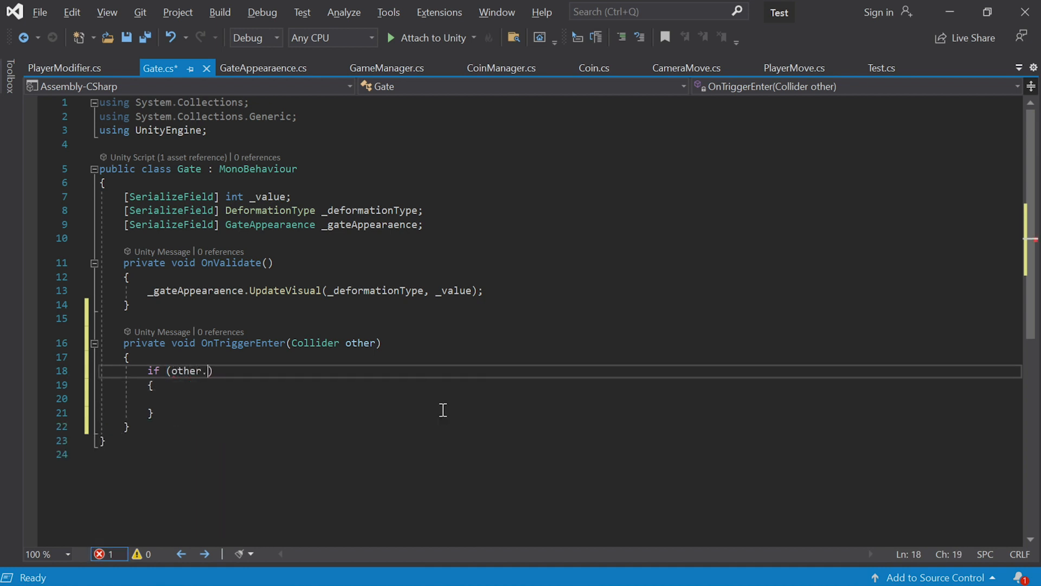
key(Down)
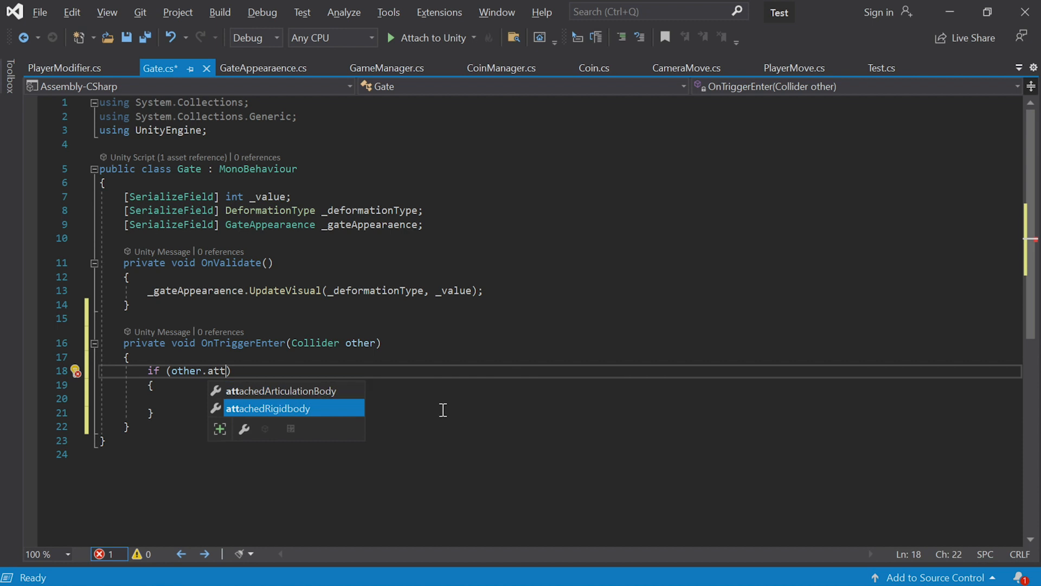
text(achedRigidbody.GetC)
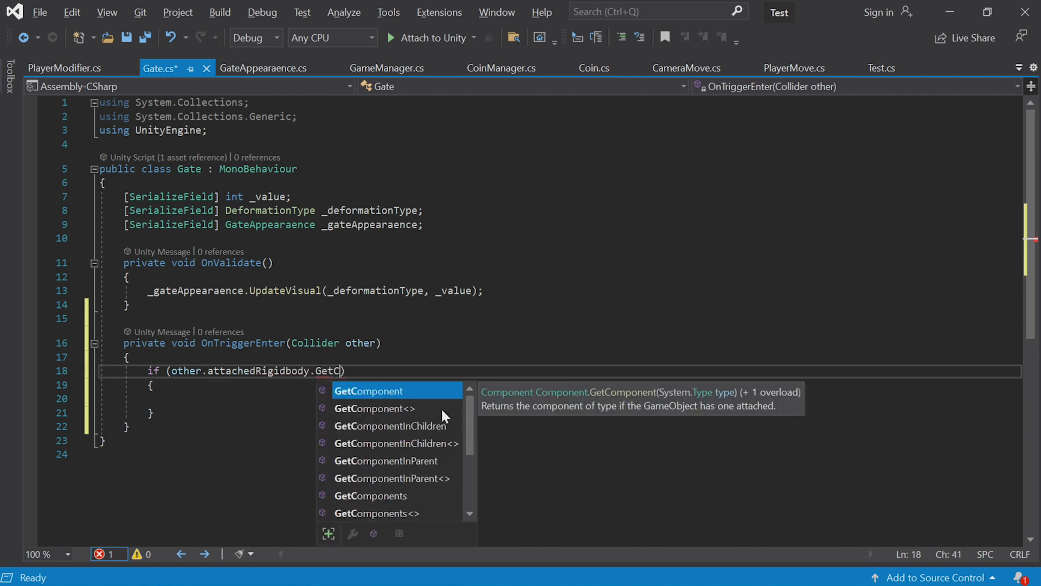
key(Down)
key(Tab)
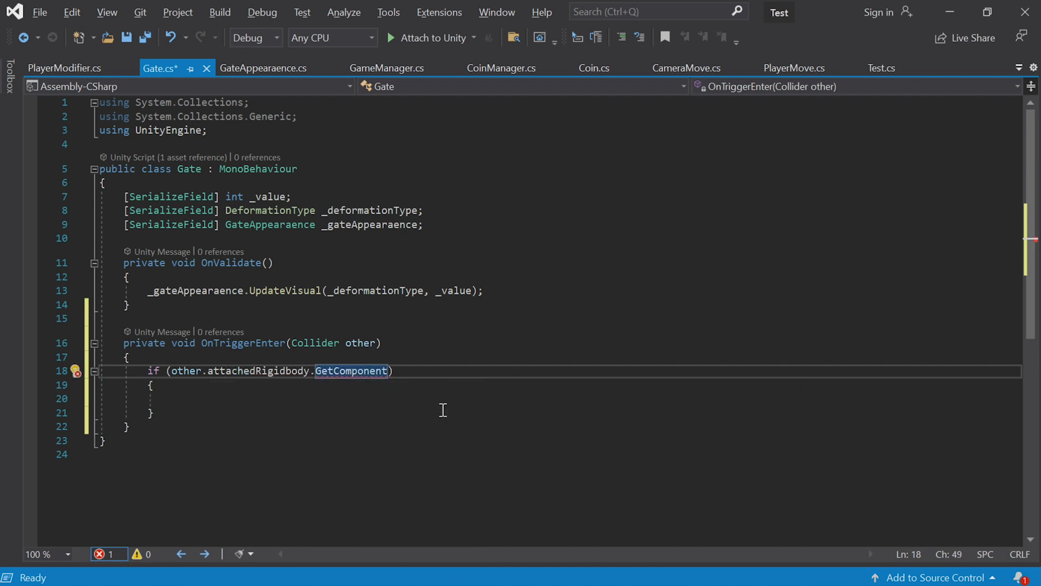
key(Left)
text(Pla)
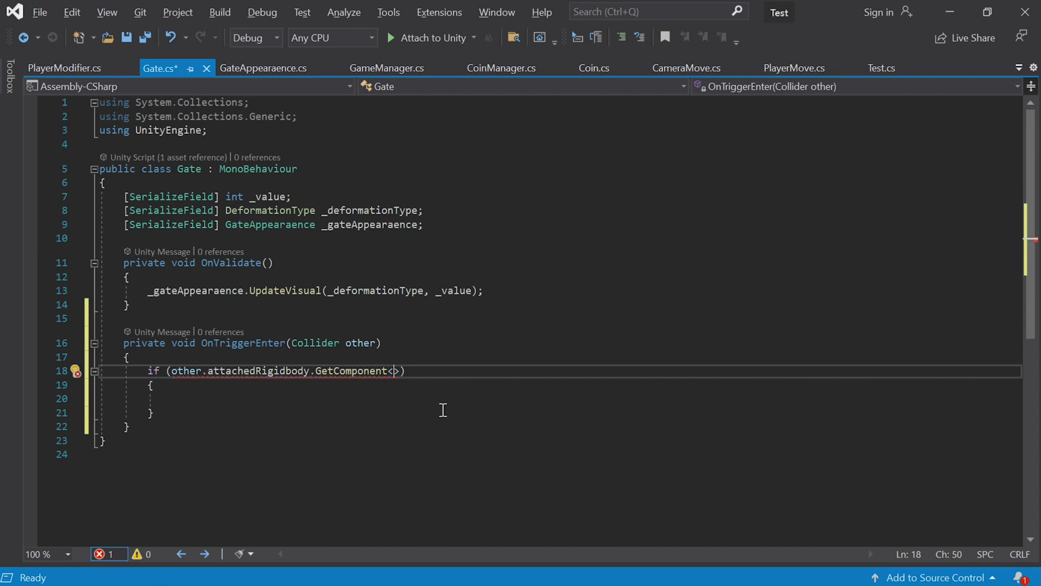
text(yer)
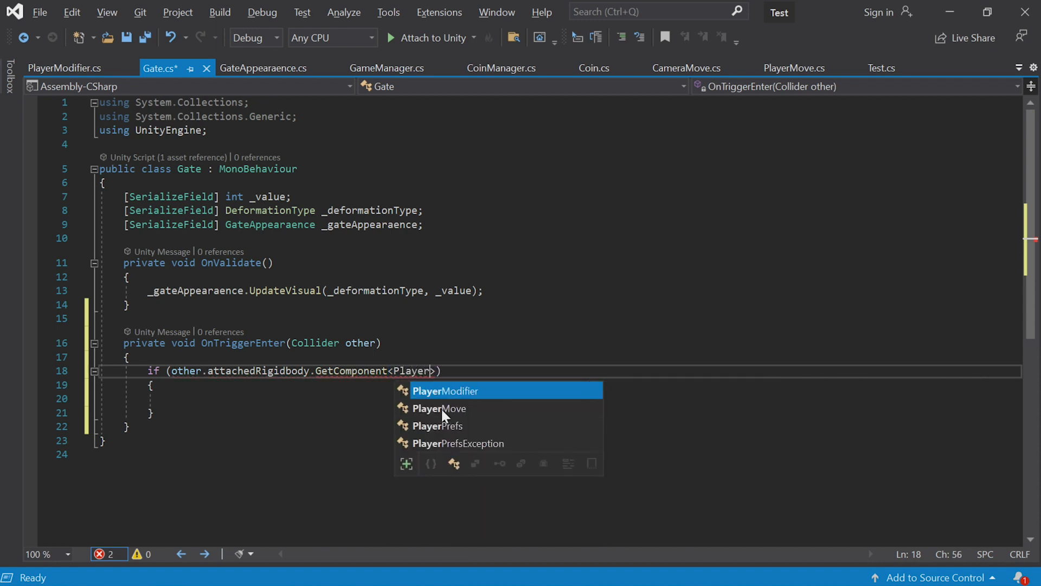
key(Tab)
key(Right)
text(())
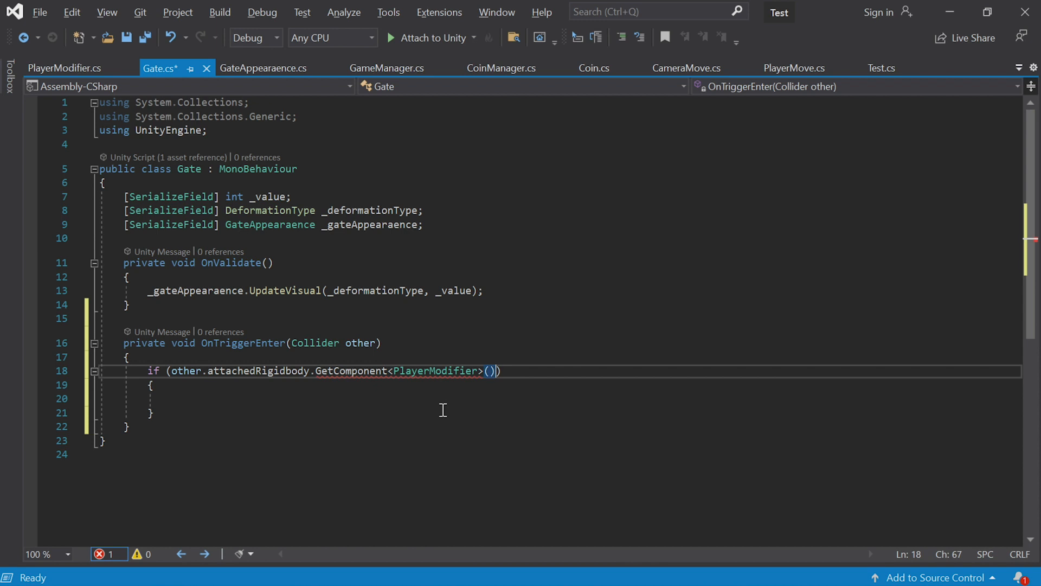
key(Down)
key(Down)
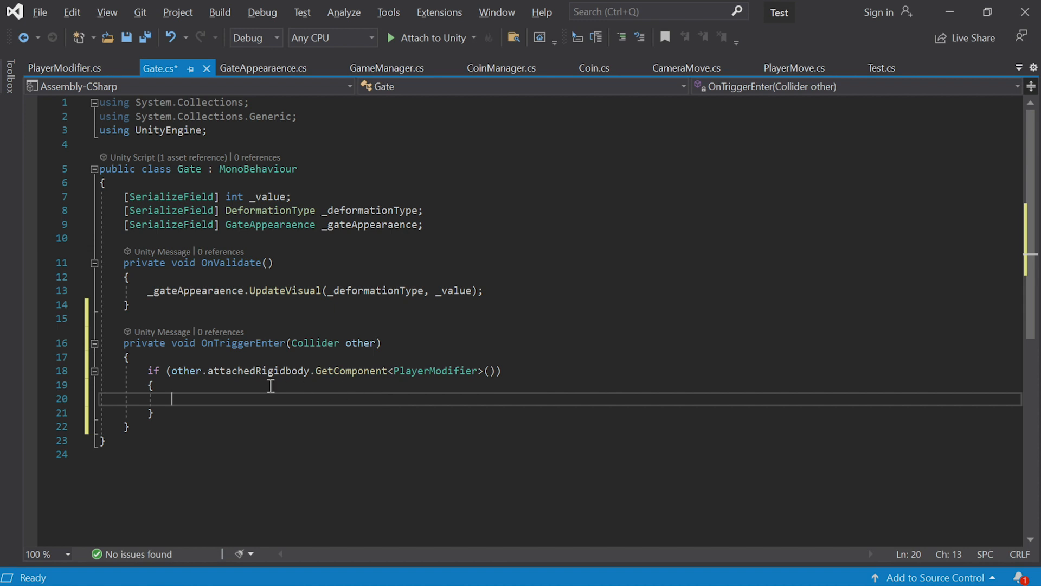
- Review other.attachedRigidbody in the condition, then examine the Capsule's Capsule Collider and its parent Player object in Unity
mouse_move(247, 373)
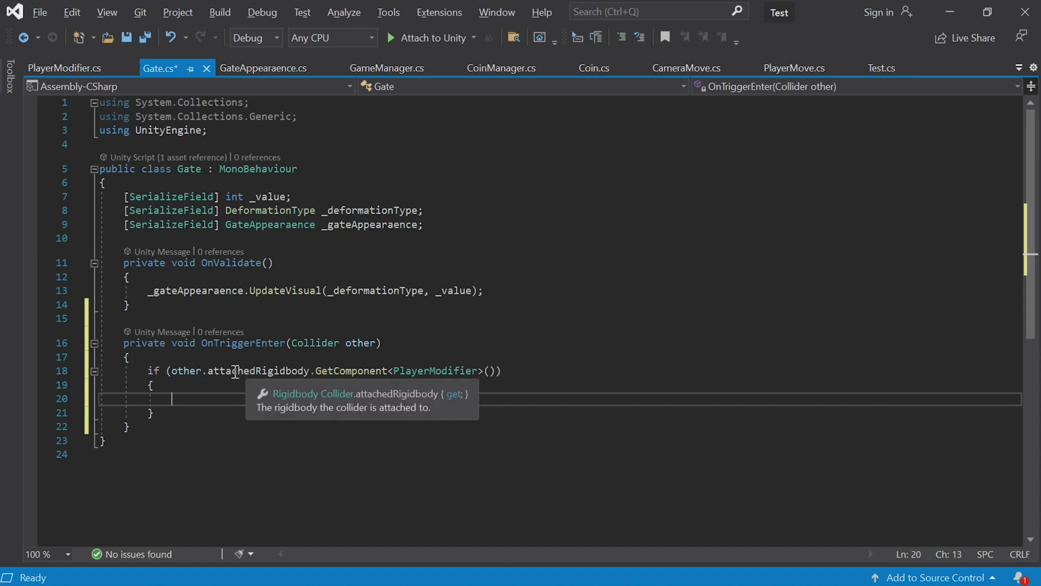
double_click(179, 371)
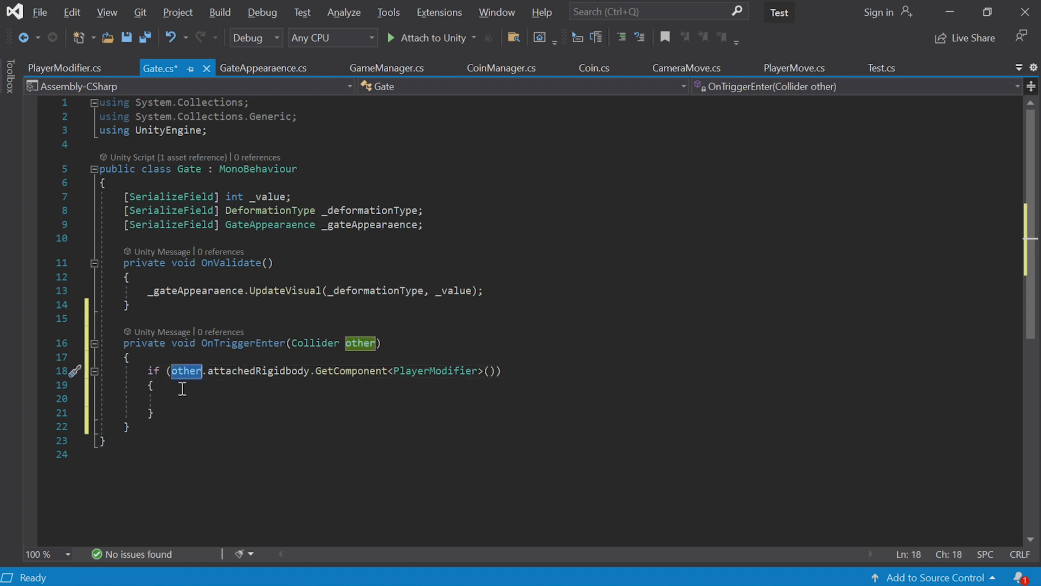
double_click(245, 373)
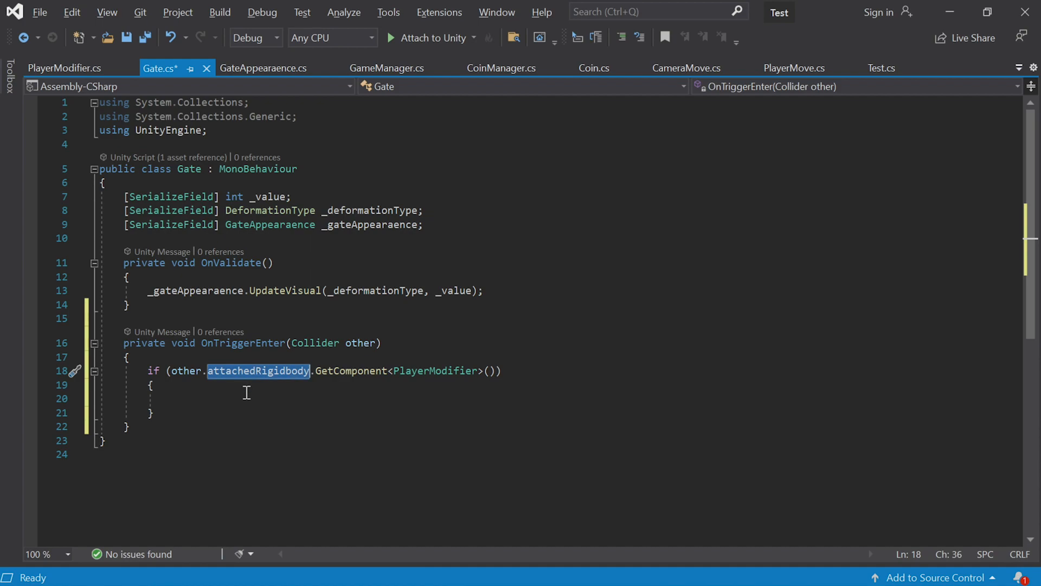
key(alt+Tab)
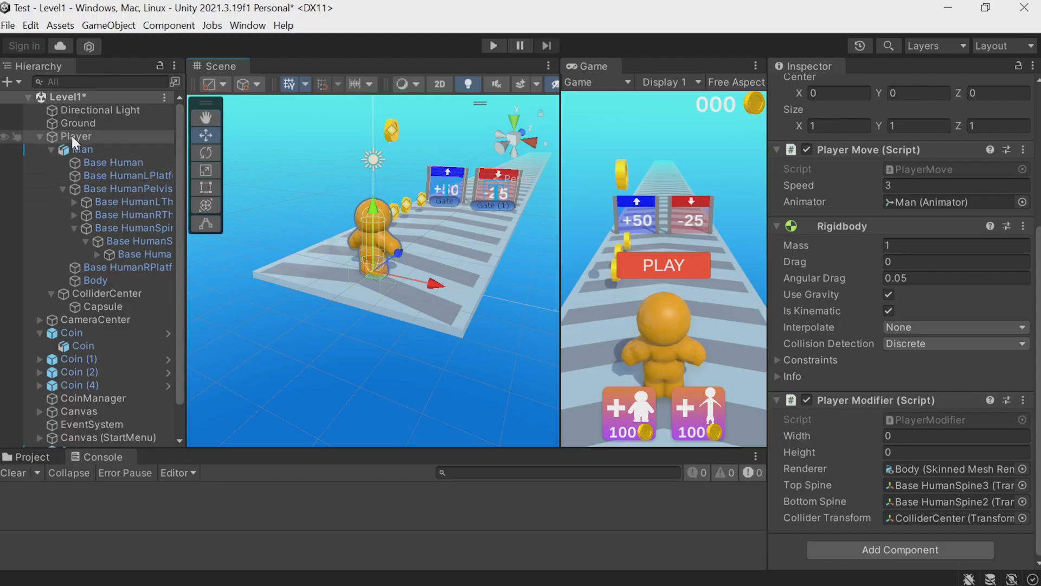
click(103, 293)
click(102, 306)
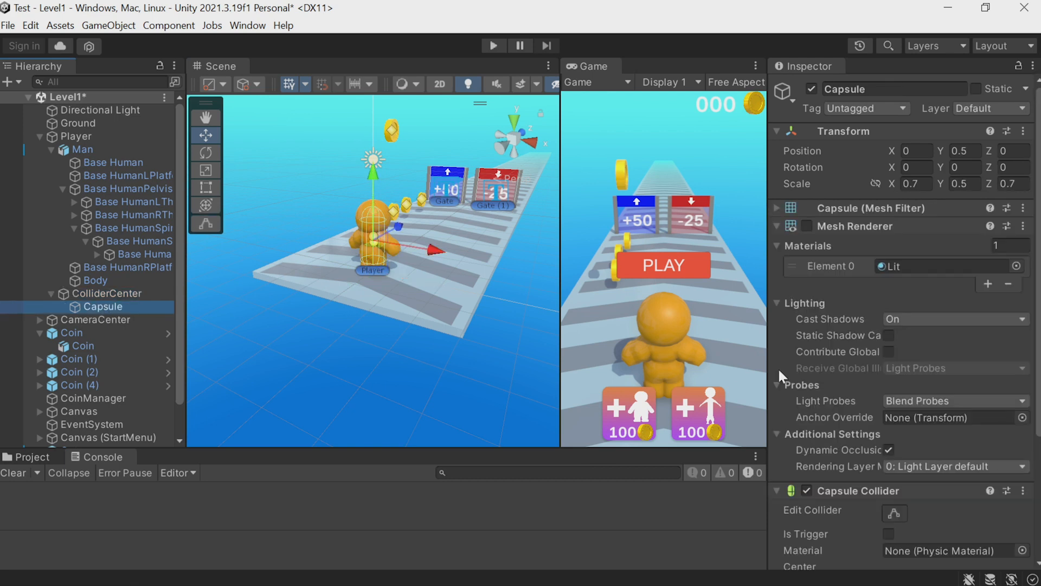
scroll(856, 435, down, 5)
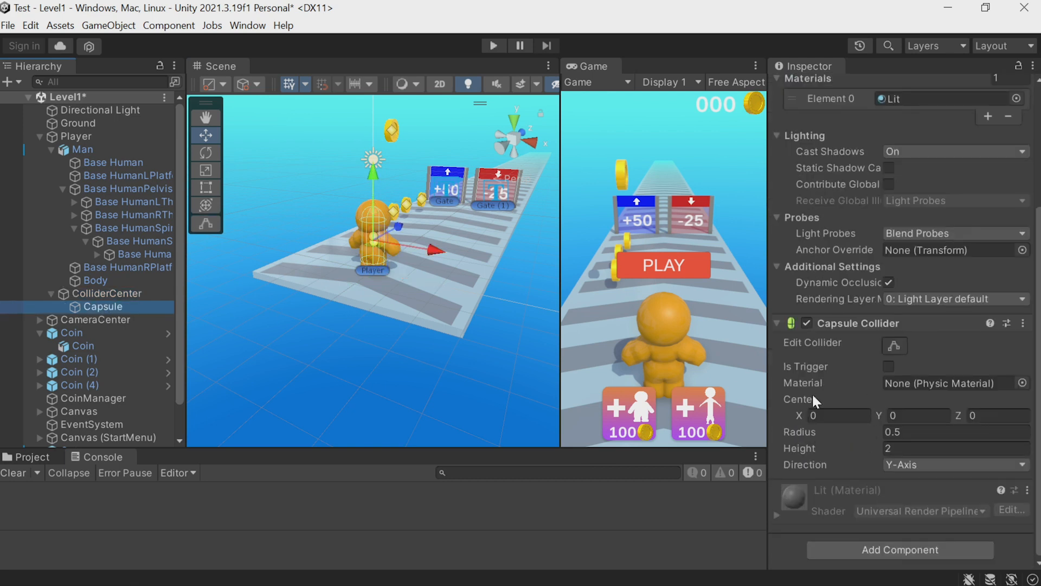
scroll(831, 369, up, 3)
click(101, 136)
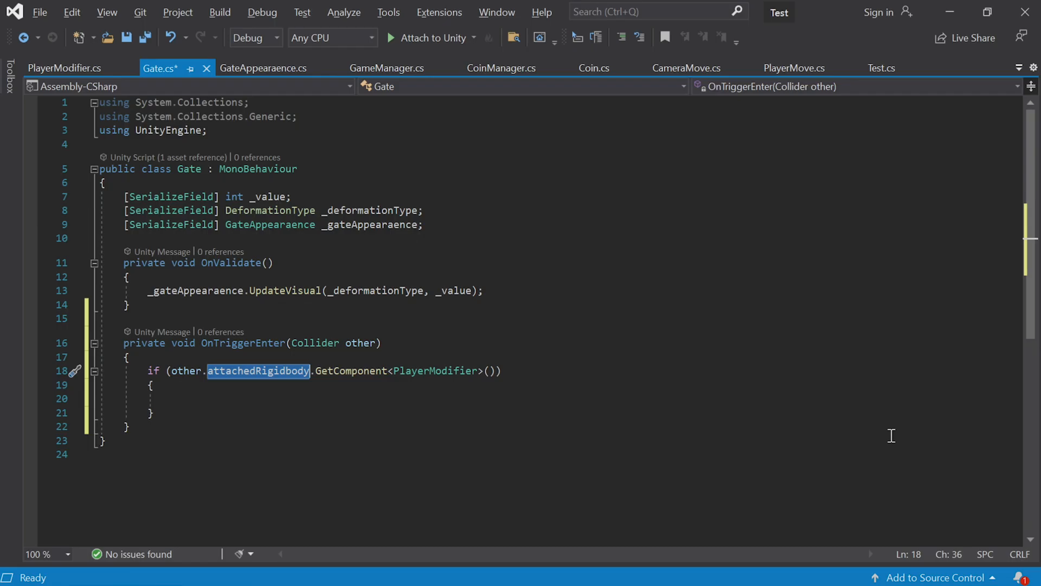
- In Visual Studio, copy the other.attachedRigidbody.GetComponent<PlayerModifier>() expression from the condition into the if body
key(alt+Tab)
mouse_move(292, 372)
click(290, 399)
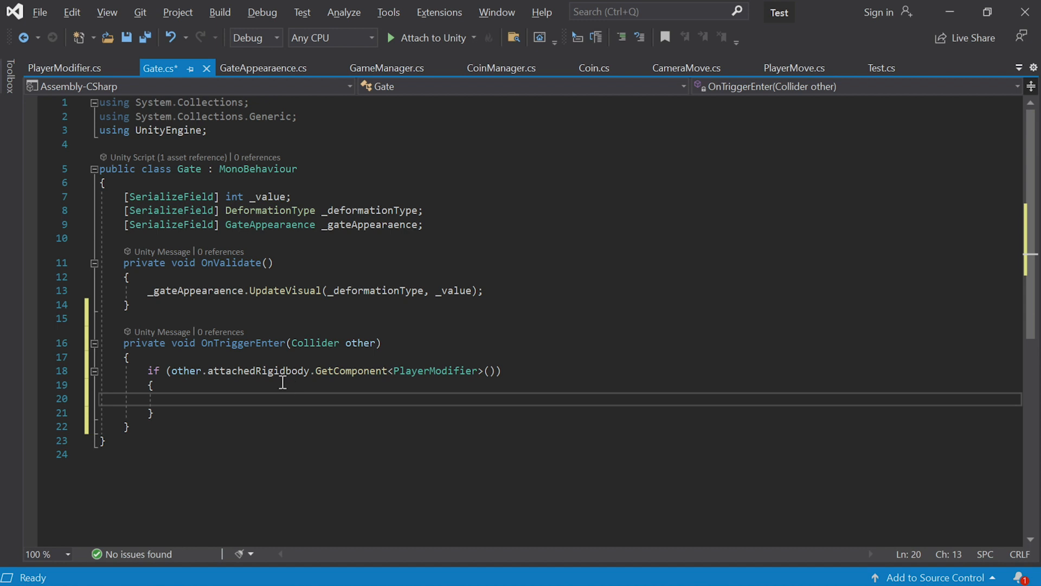
double_click(252, 370)
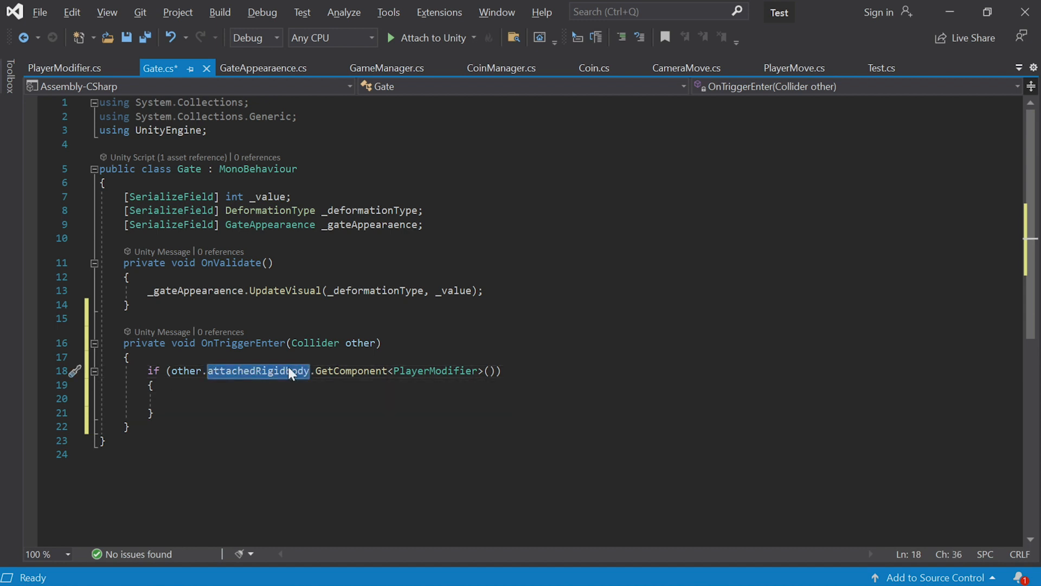
double_click(422, 371)
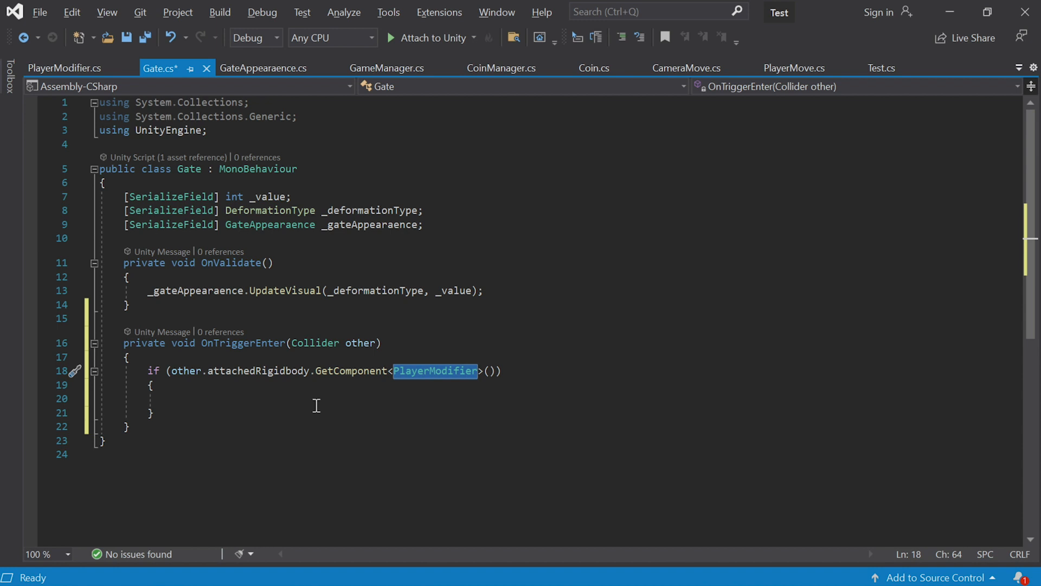
drag(170, 370, 497, 370)
key(ctrl+c)
click(209, 400)
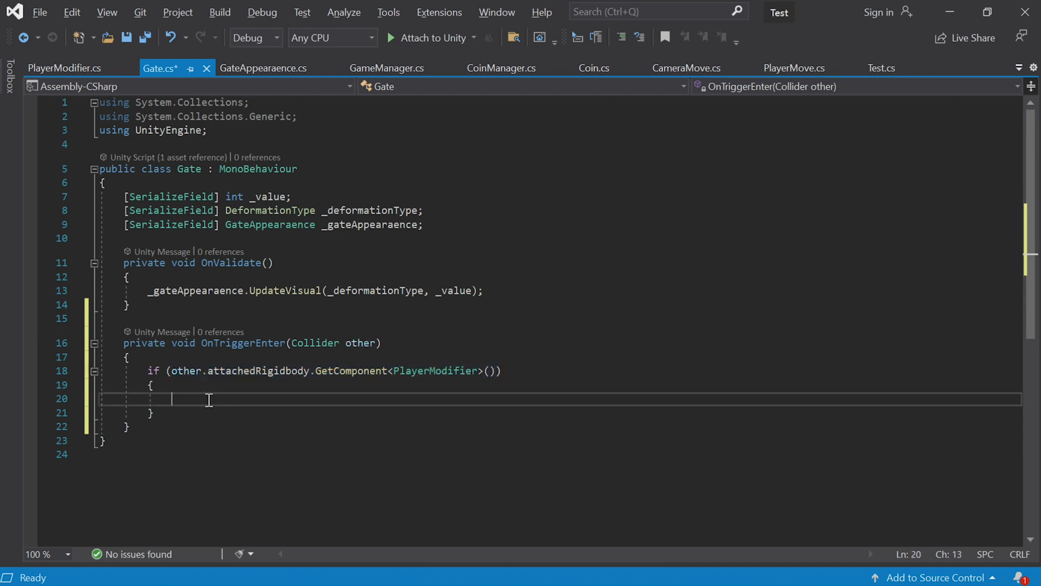
key(ctrl+v)
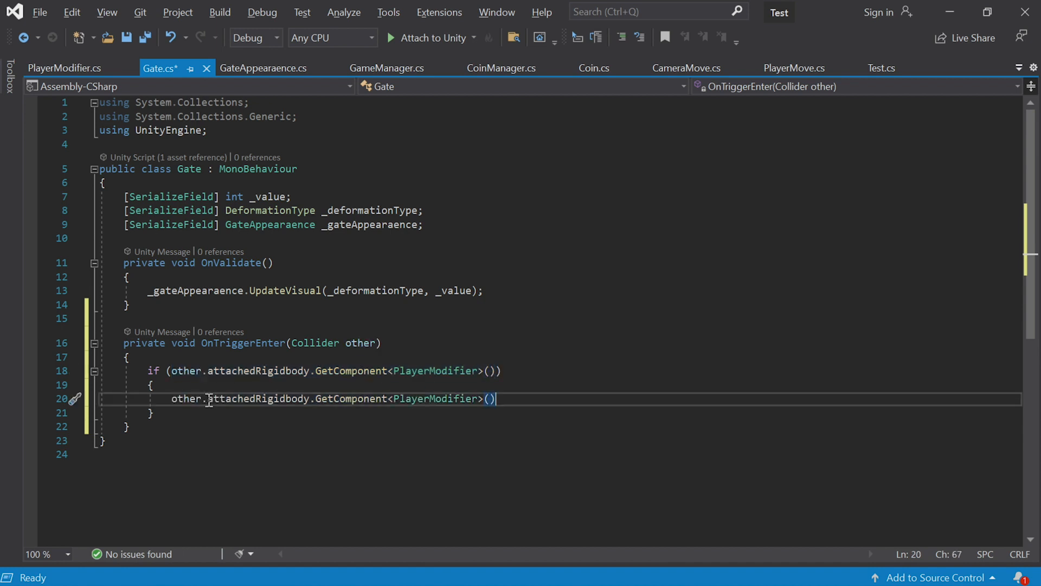
- Complete the statement in the if body with a call to .AddHeight(10);
text(.AddHeight)
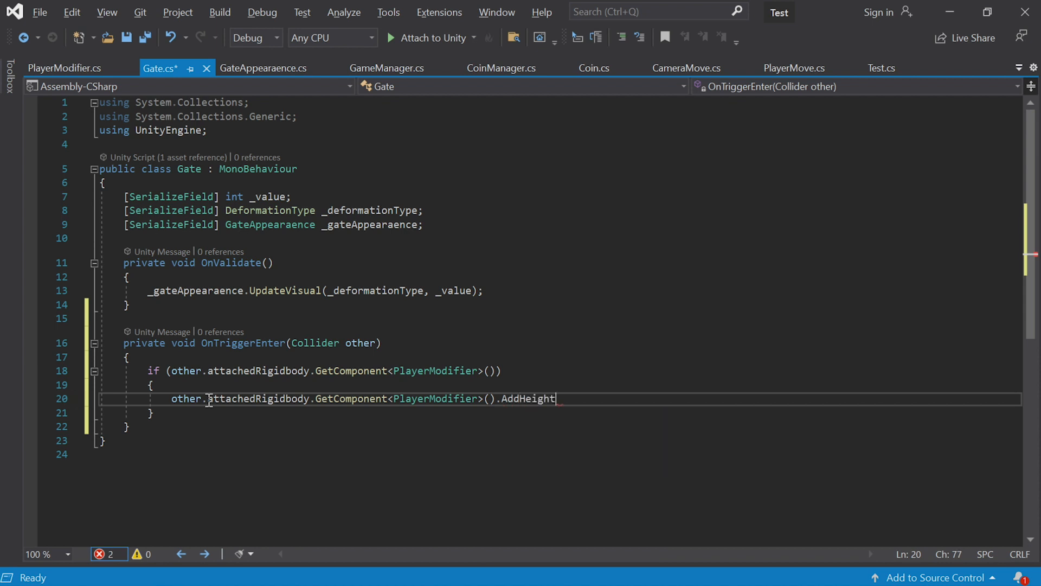
text(();)
key(Left)
key(Left)
text(10)
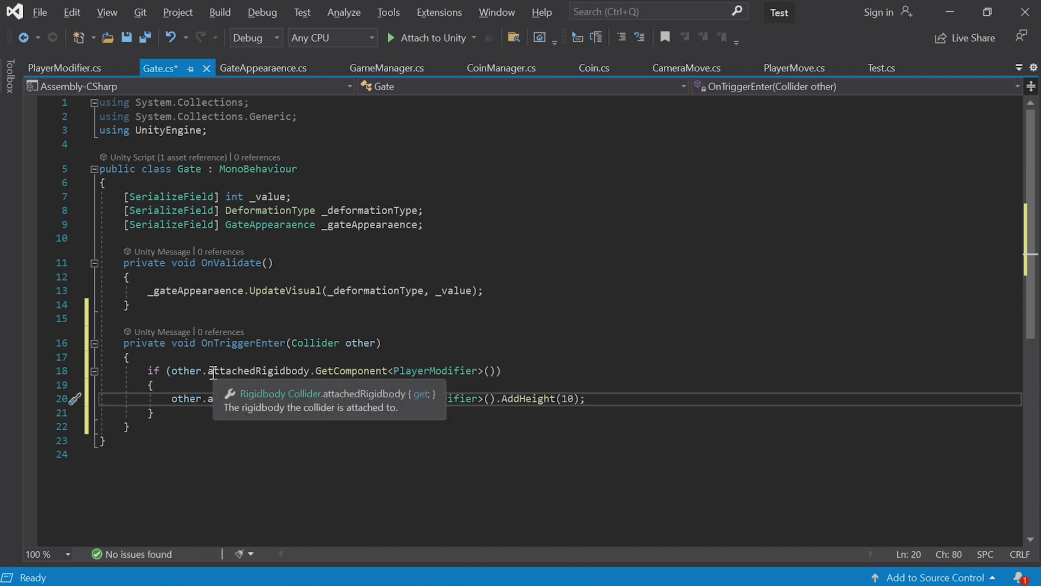
- Above the if statement in OnTriggerEnter, declare PlayerModifier playerModifier = other.attachedRigidbody.GetComponent<PlayerModifier>();
click(327, 361)
key(Return)
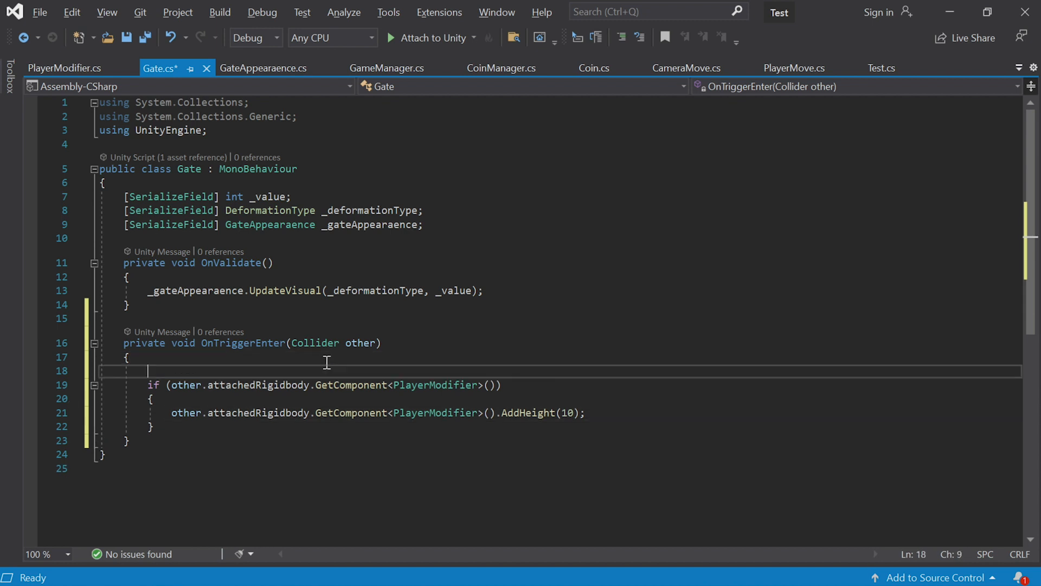
text(Pla)
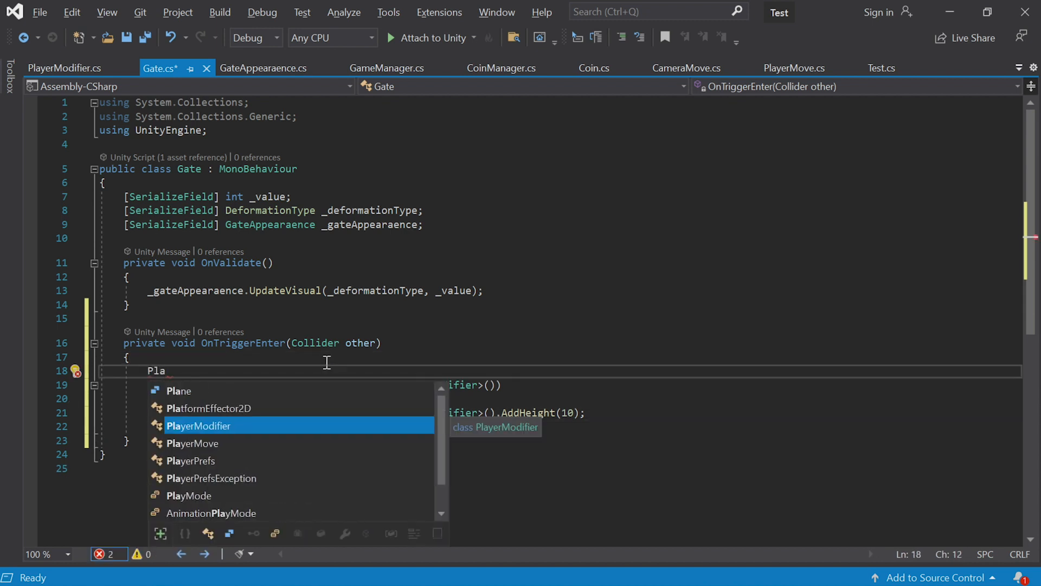
text(yerModifier )
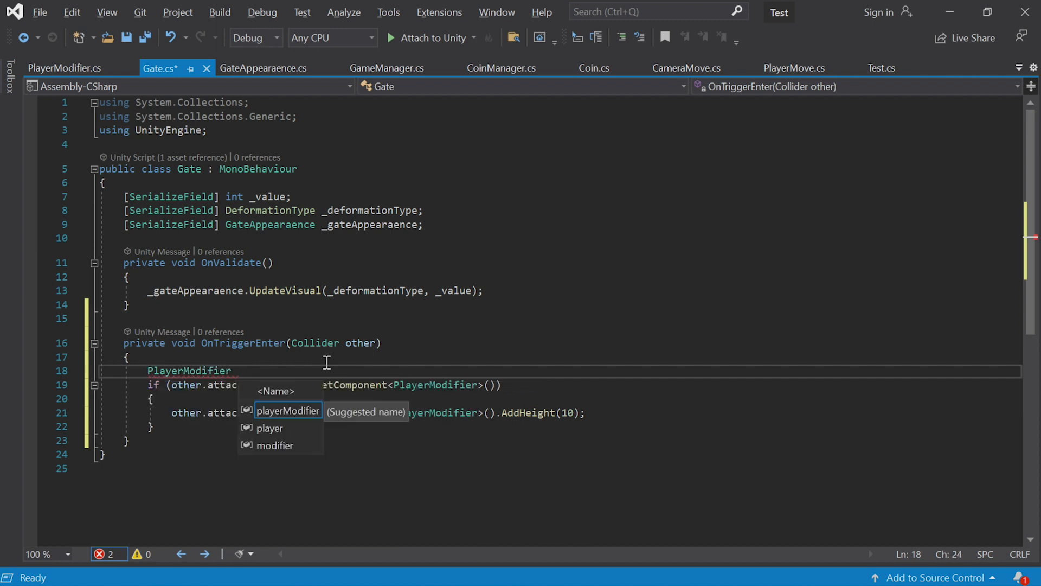
text(player)
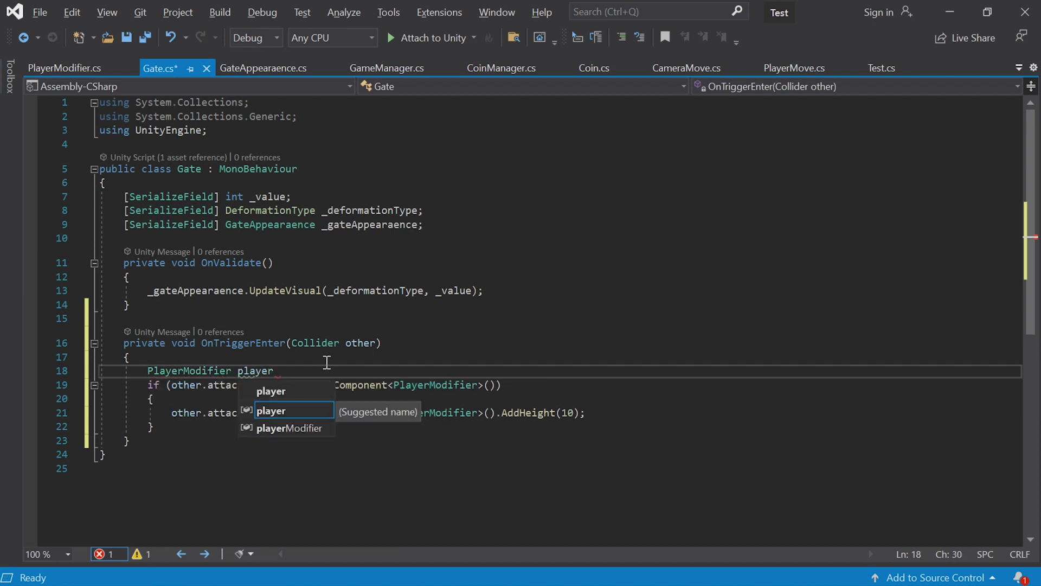
text(Modifier =)
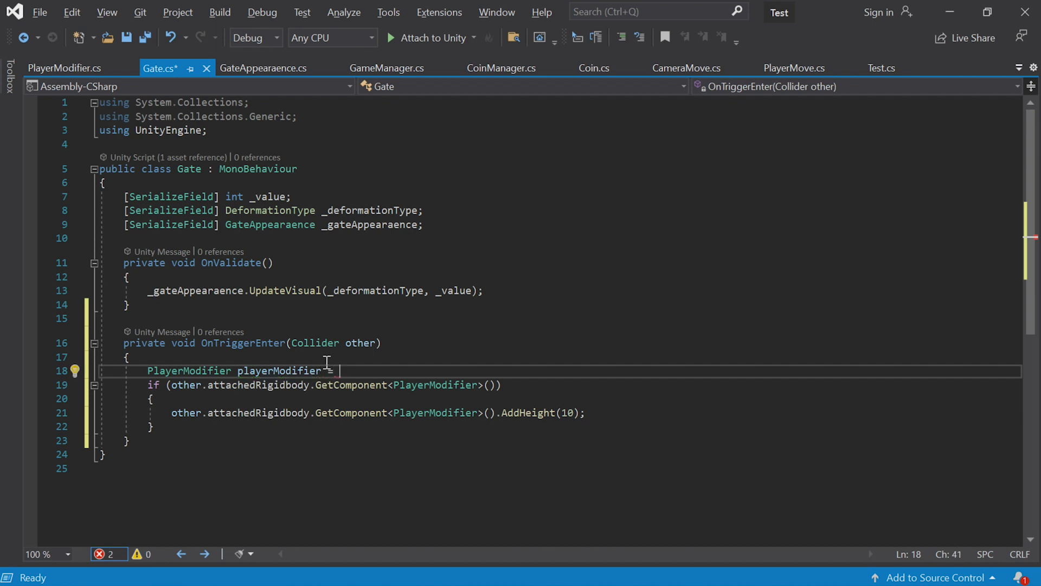
text(other.attachedRigidbody.GetComponent<PlayerModifier>())
text(;)
key(Return)
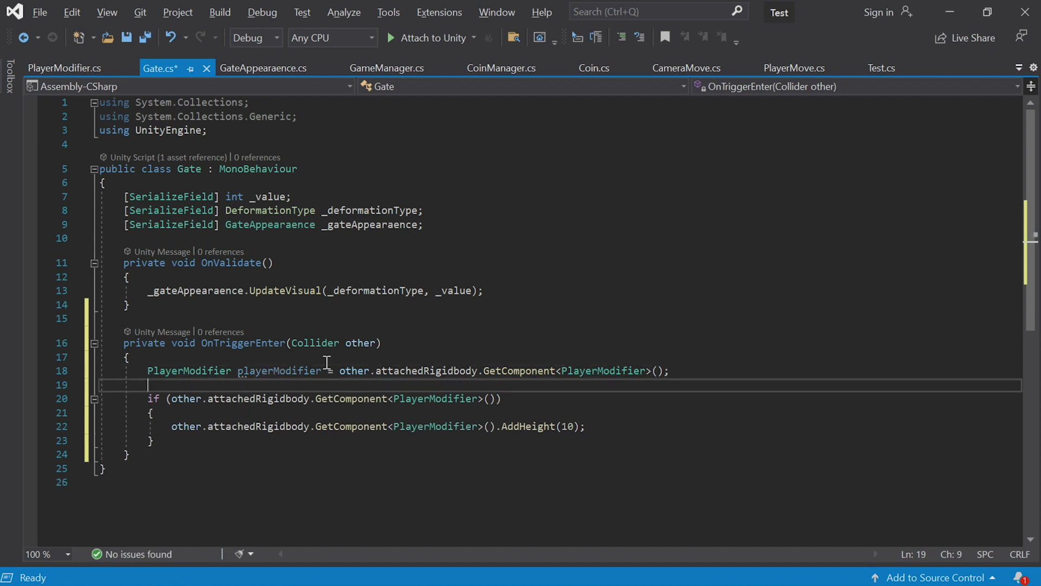
- Change the if condition to playerModifier != null and replace the GetComponent expression before AddHeight(10) with playerModifier
drag(496, 399, 173, 398)
text(p)
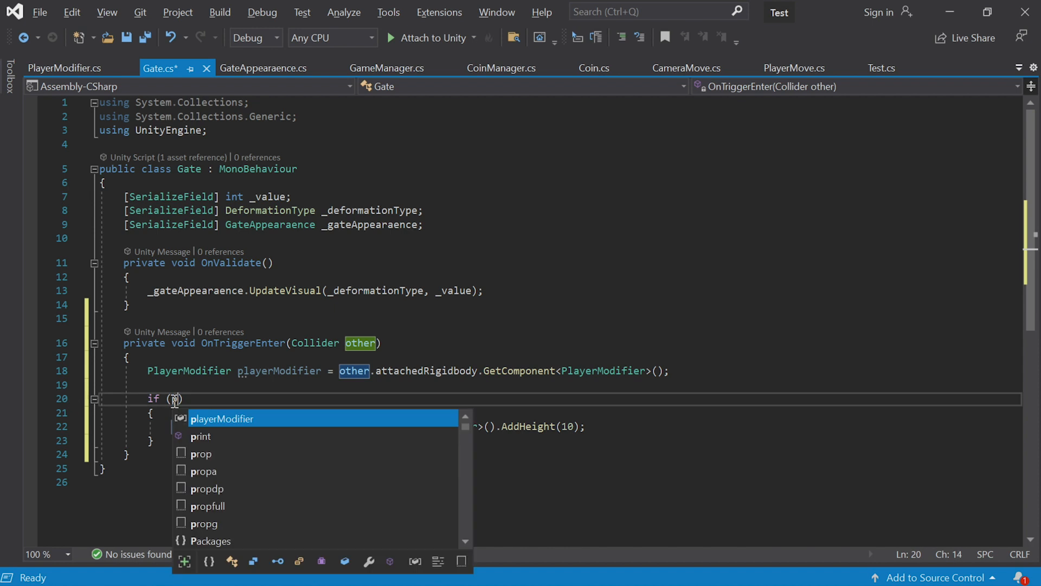
text(layerModifier != null)
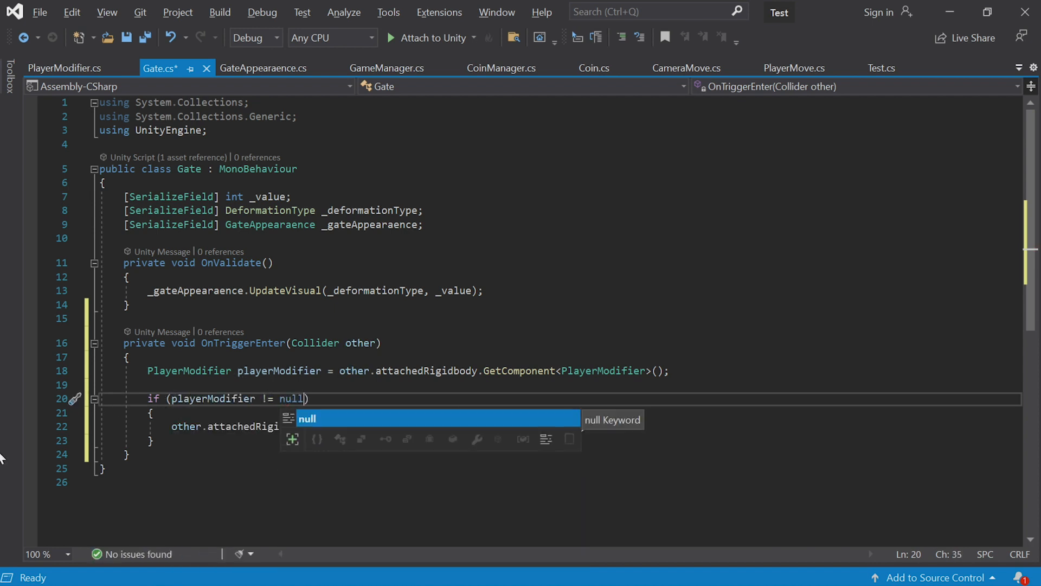
drag(171, 426, 493, 427)
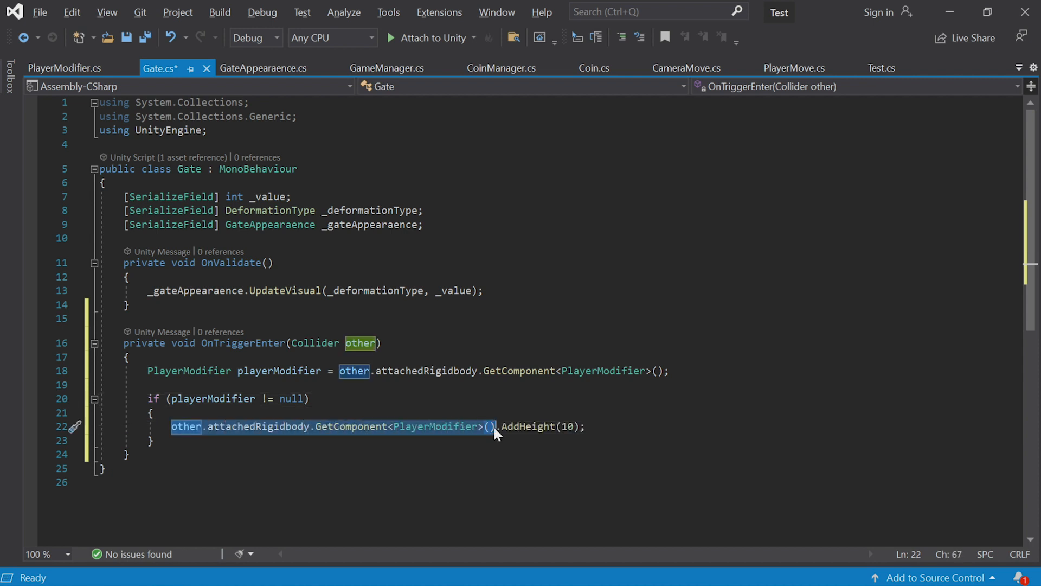
text(playerModifier)
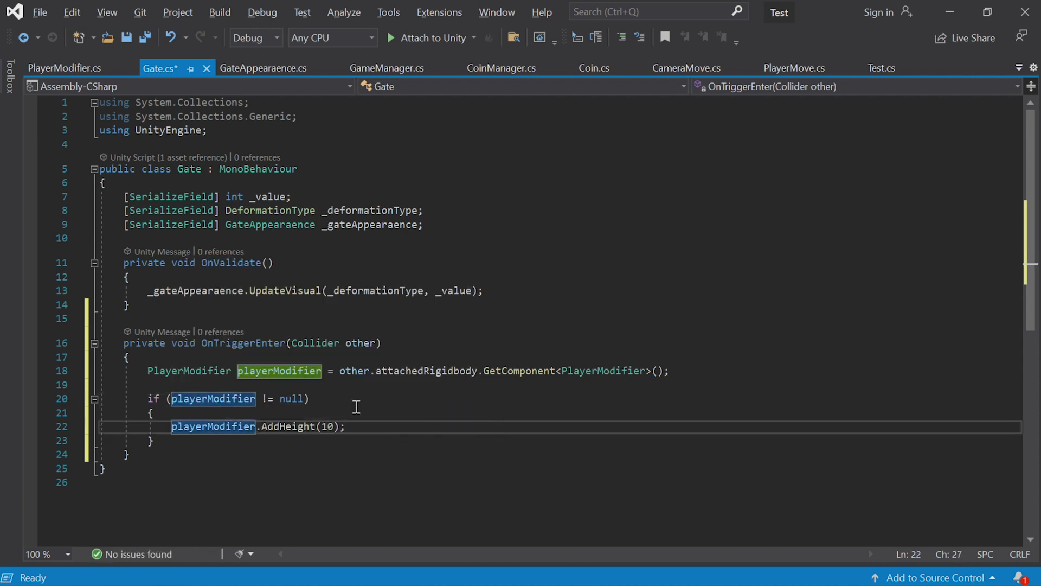
- Shorten the if condition to just playerModifier by removing the != null comparison
click(264, 372)
double_click(264, 372)
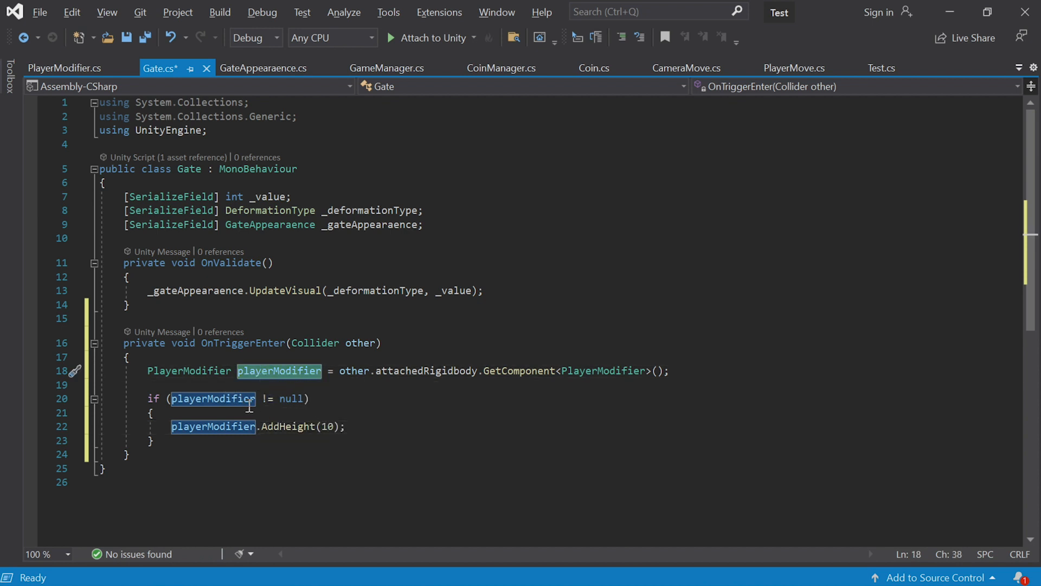
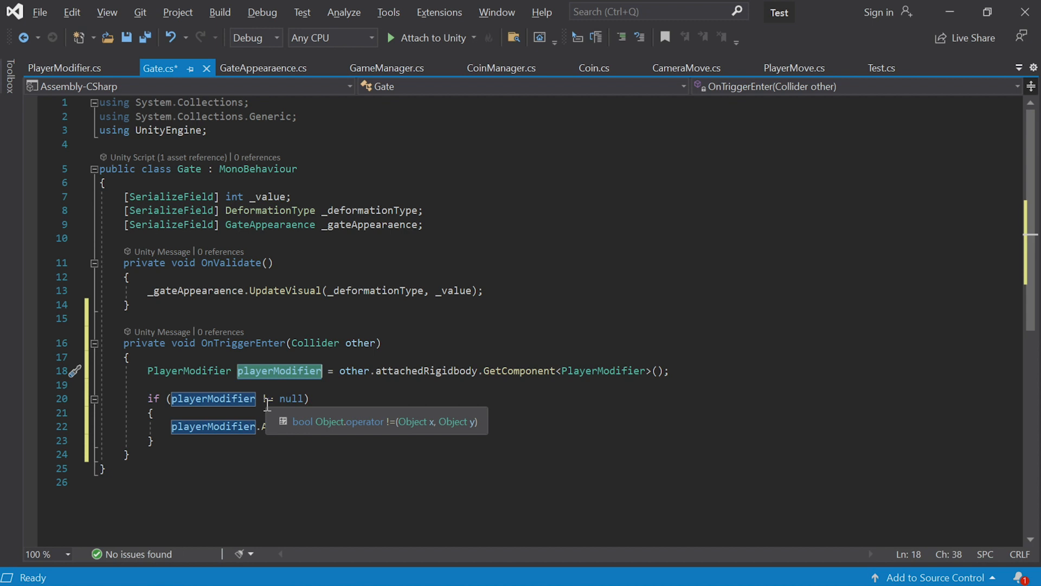
double_click(283, 398)
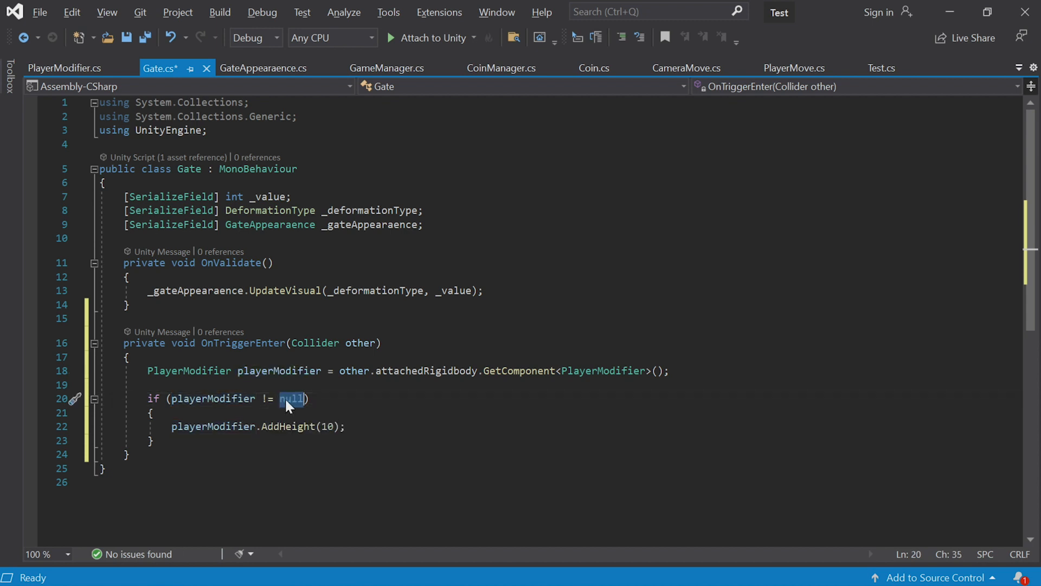
click(304, 399)
drag(304, 398, 256, 397)
key(BackSpace)
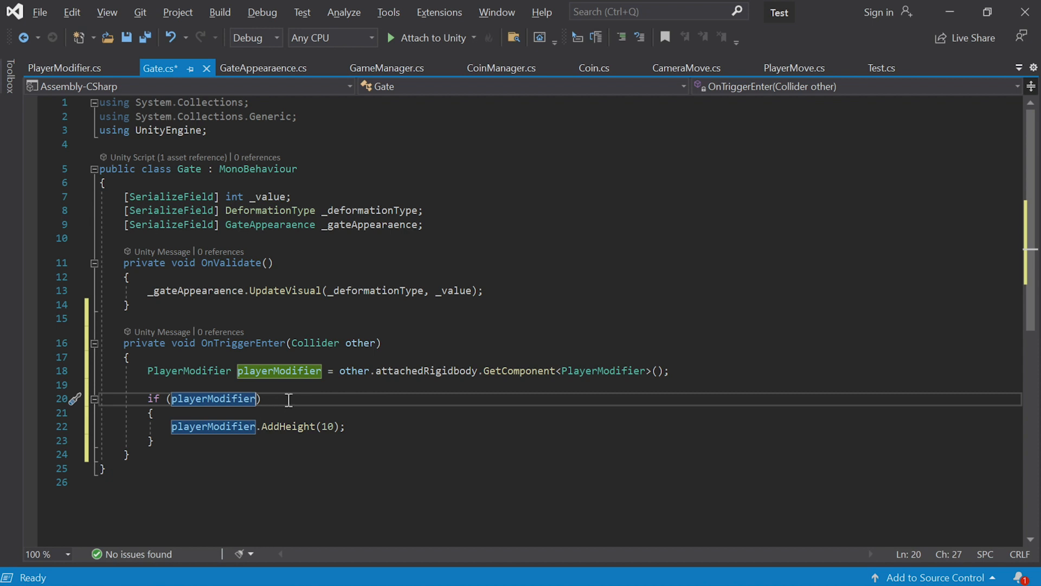
click(374, 426)
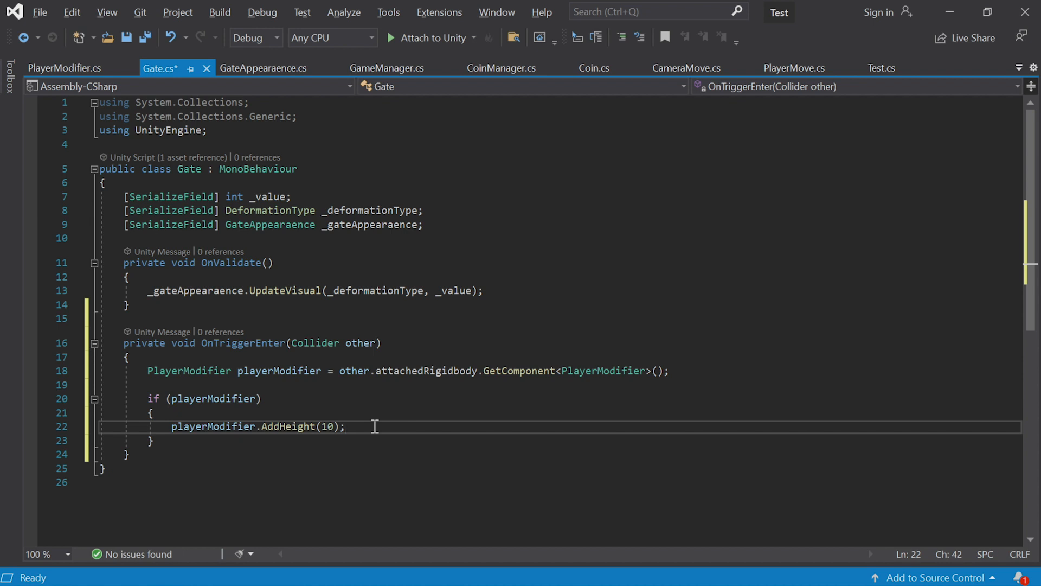
- Inside the playerModifier check, add a nested if (_deformationType == DeformationType.Width) with an empty body
scroll(374, 420, down, 1)
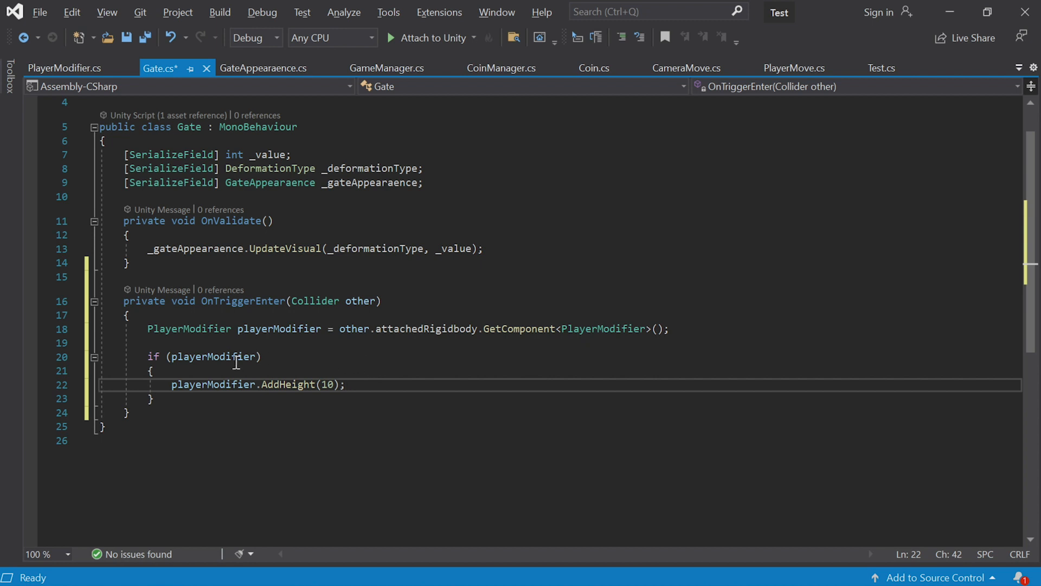
click(271, 369)
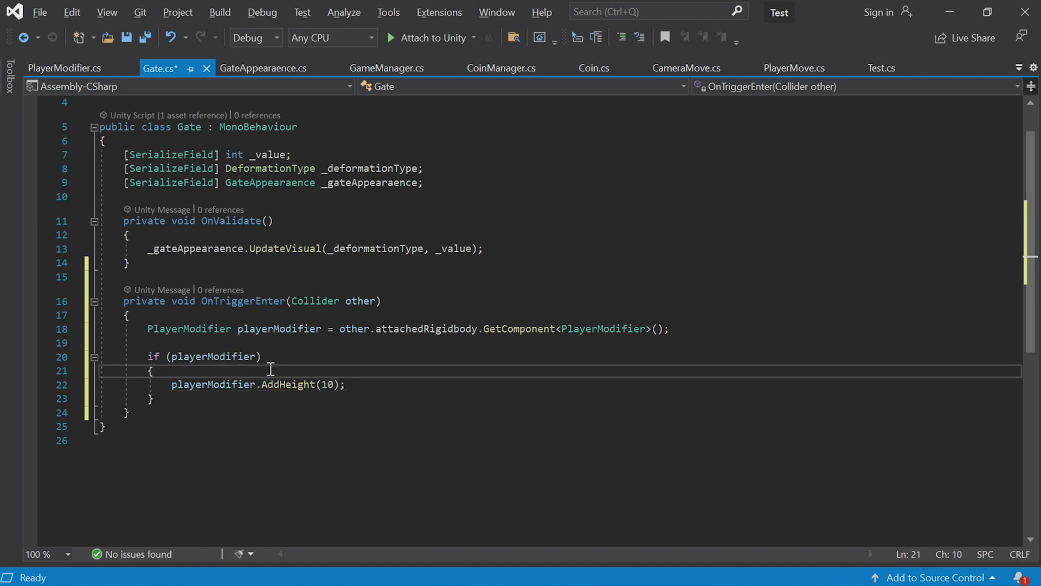
key(Return)
text(if (_def)
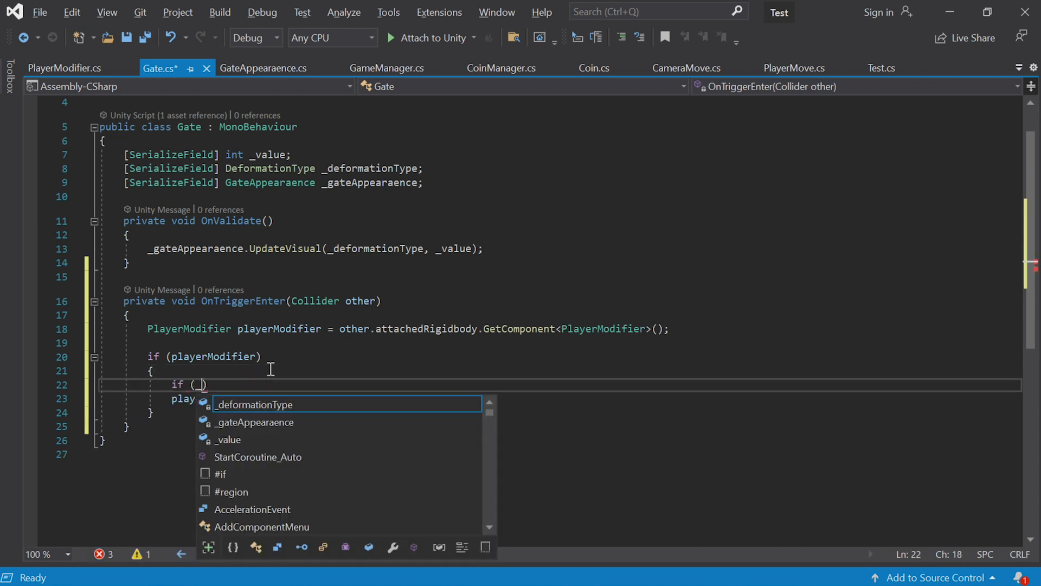
key(Tab)
text(== De)
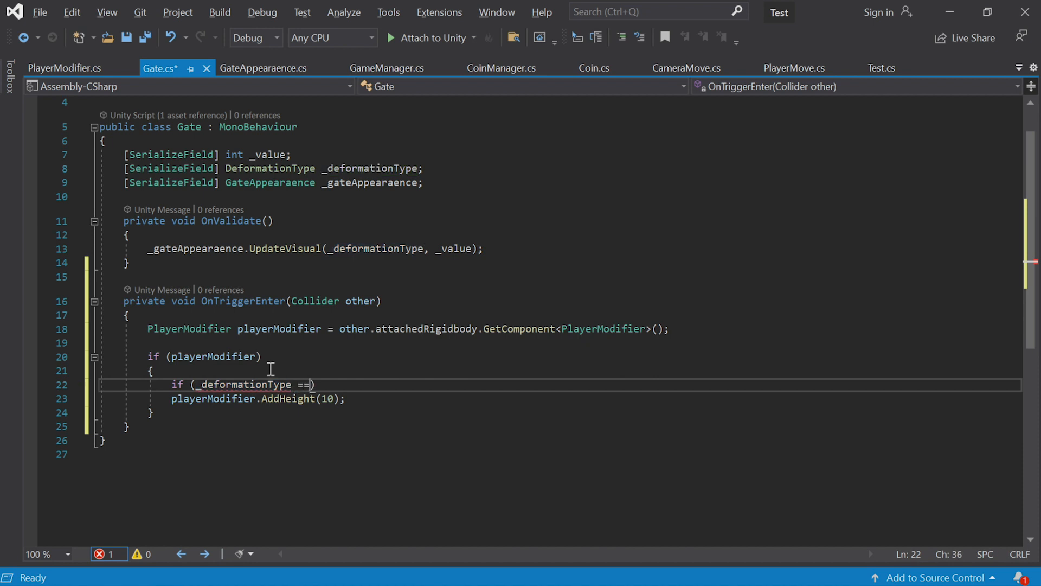
text(f)
key(Tab)
text(.W)
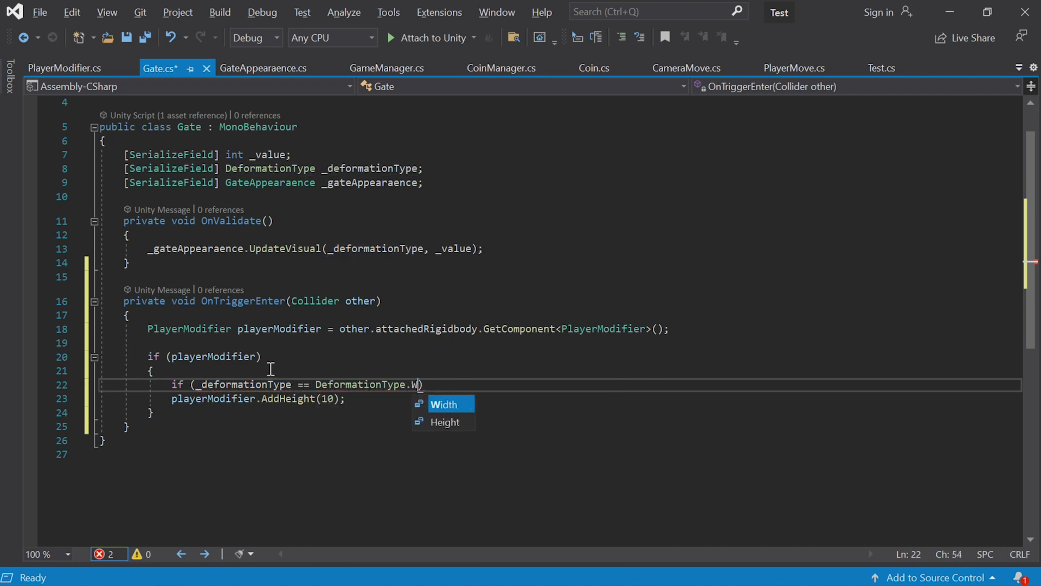
key(Tab)
text() {)
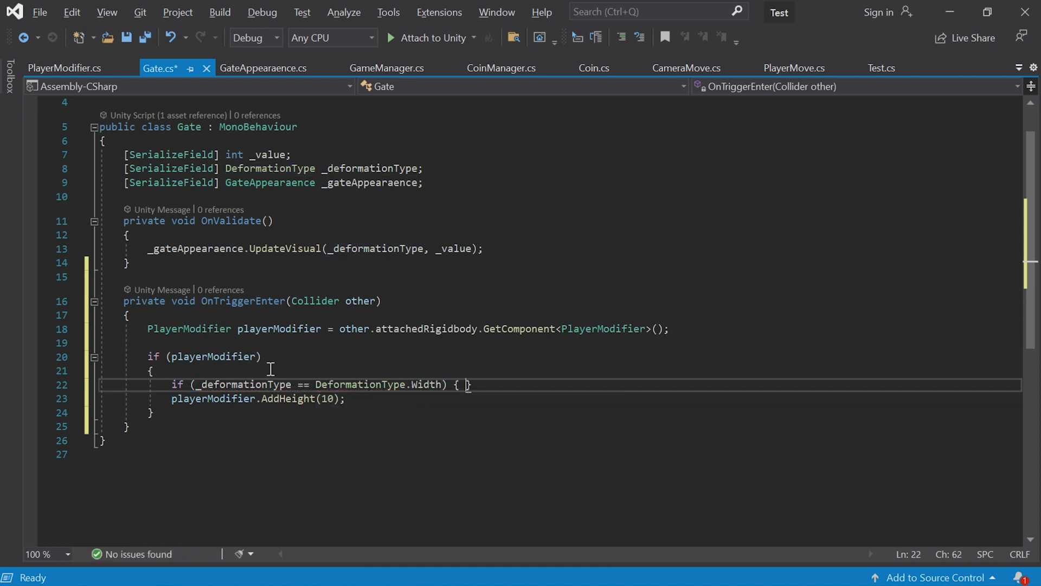
key(Return)
- Move the playerModifier.AddHeight(10); line into the body of the DeformationType.Width condition
drag(347, 440, 171, 442)
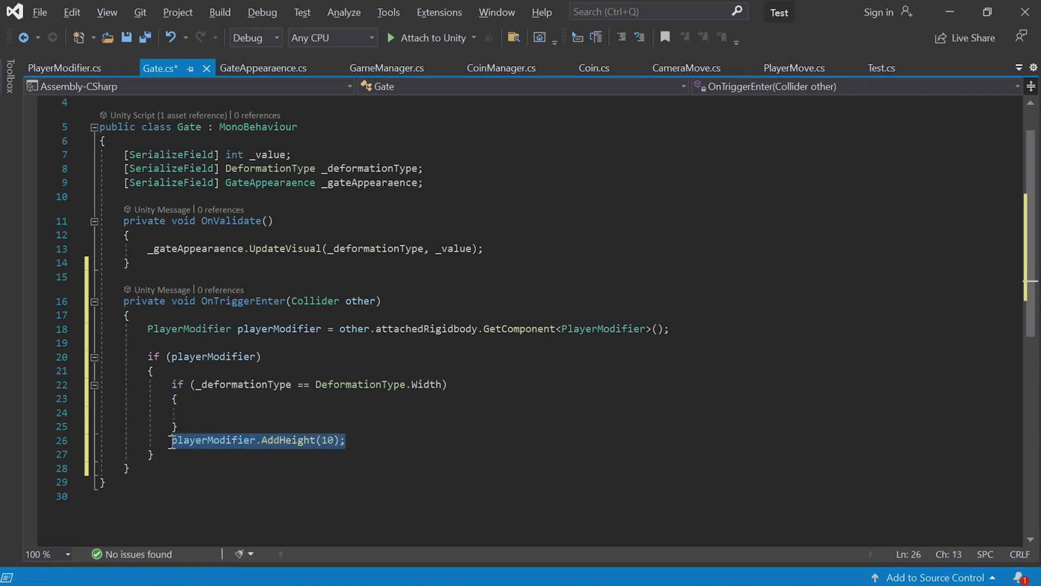
key(ctrl+x)
click(196, 412)
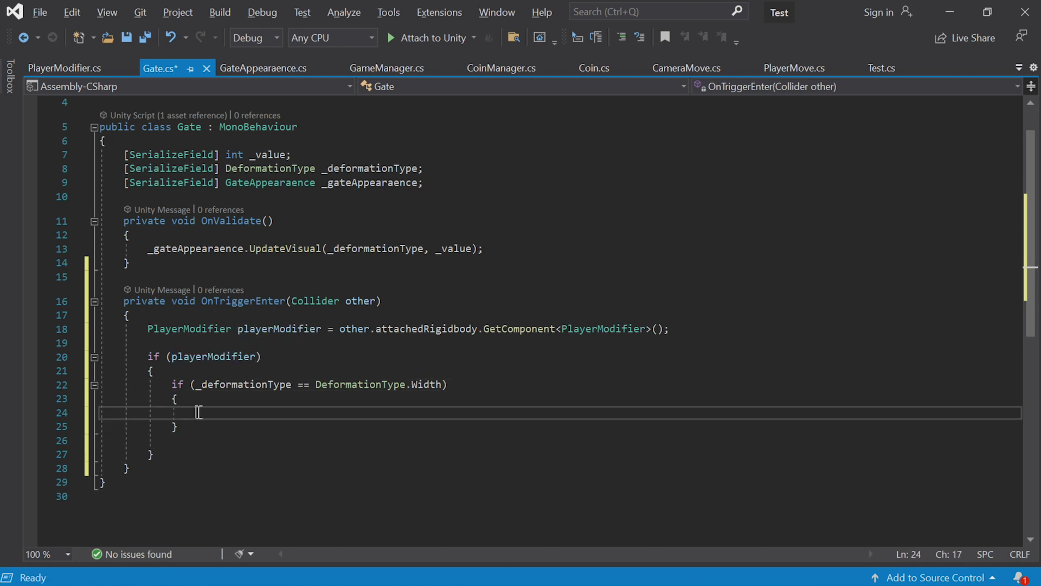
key(ctrl+v)
- Change the moved call to playerModifier.AddWidth(_value)
click(337, 414)
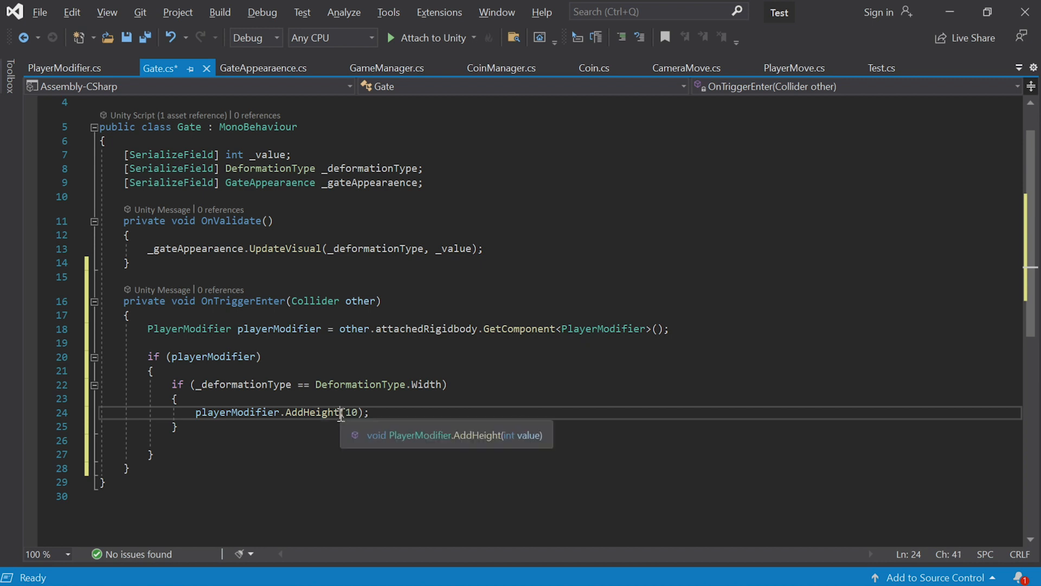
key(BackSpace)
key(BackSpace)
key(BackSpace)
key(BackSpace)
key(BackSpace)
key(BackSpace)
text(Width)
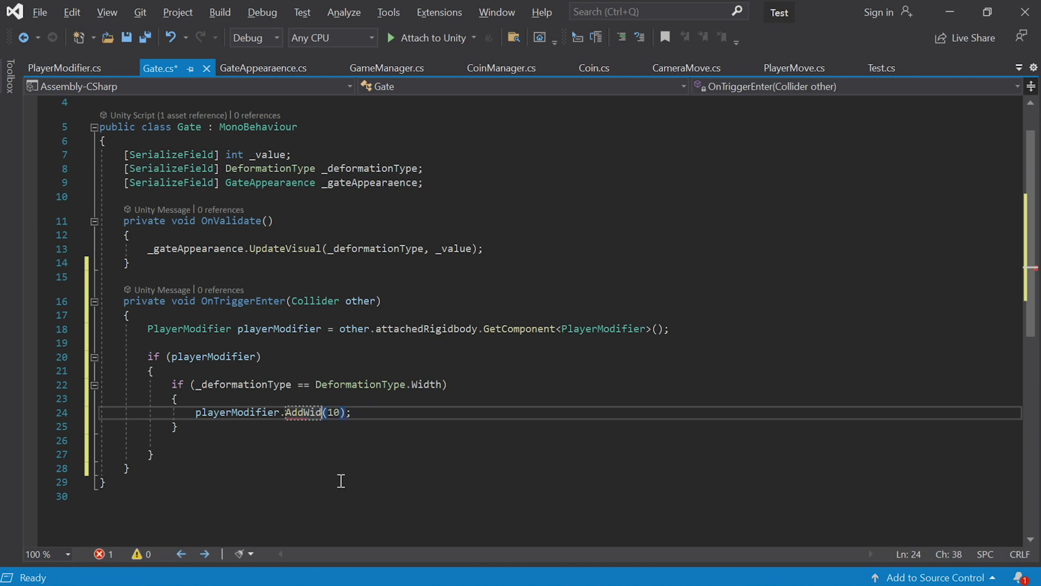
key(Right)
key(Delete)
key(Delete)
text(_value)
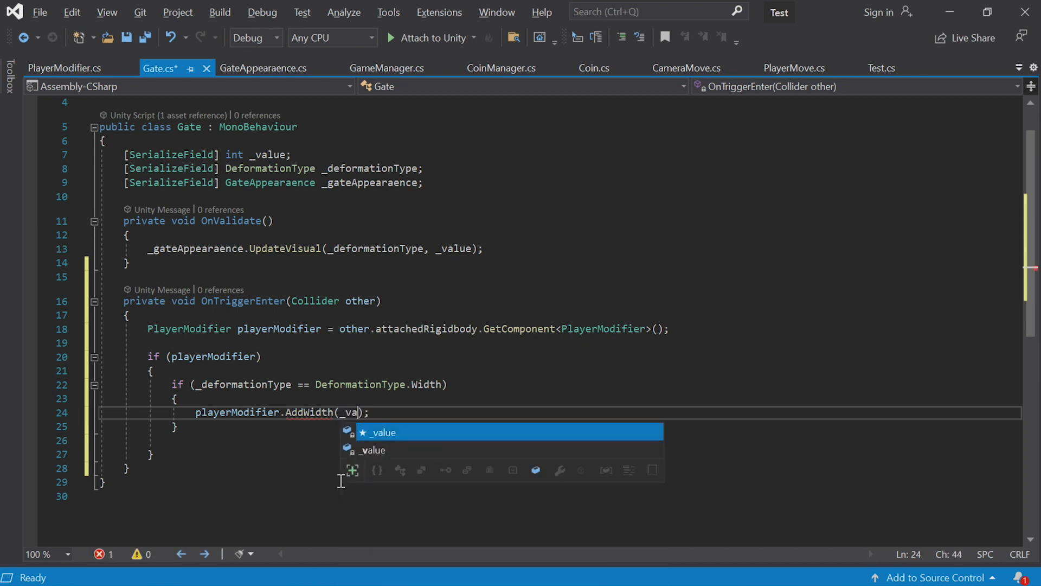
- After the Width block, add an else if (_deformationType == DeformationType.Height) branch with an empty body
click(233, 430)
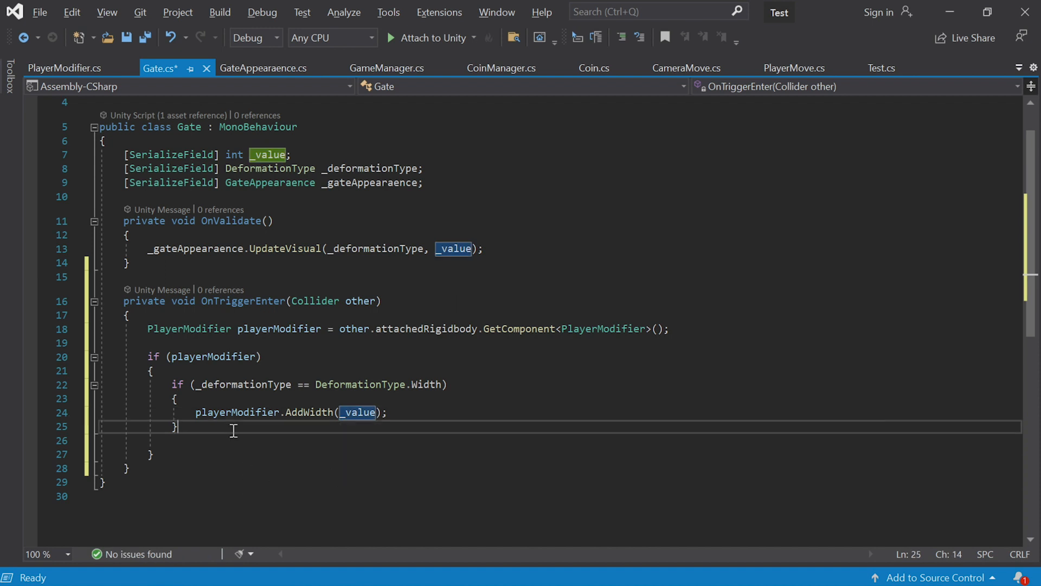
text(else {)
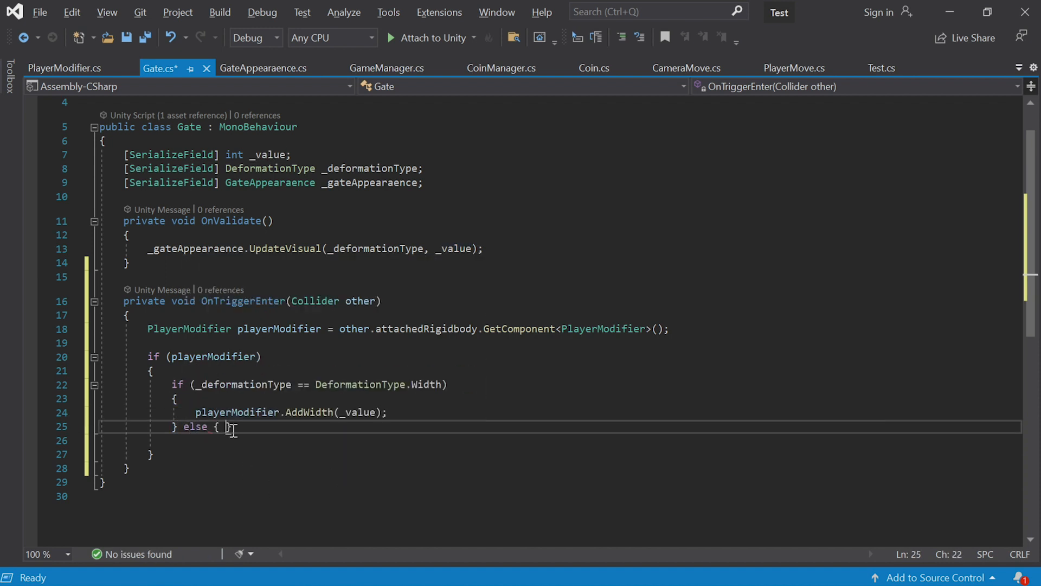
key(Return)
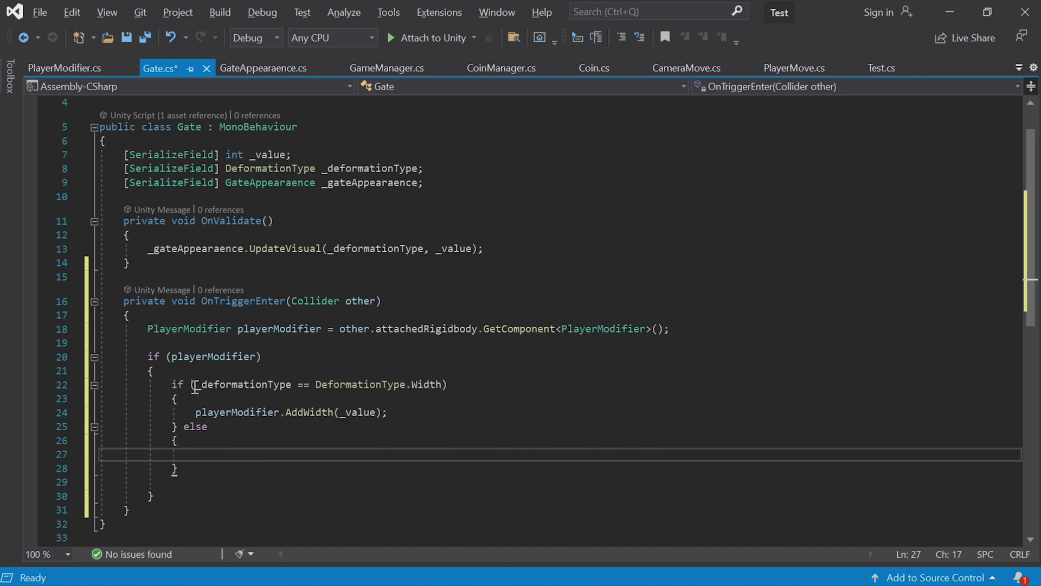
drag(195, 385, 442, 385)
key(ctrl+c)
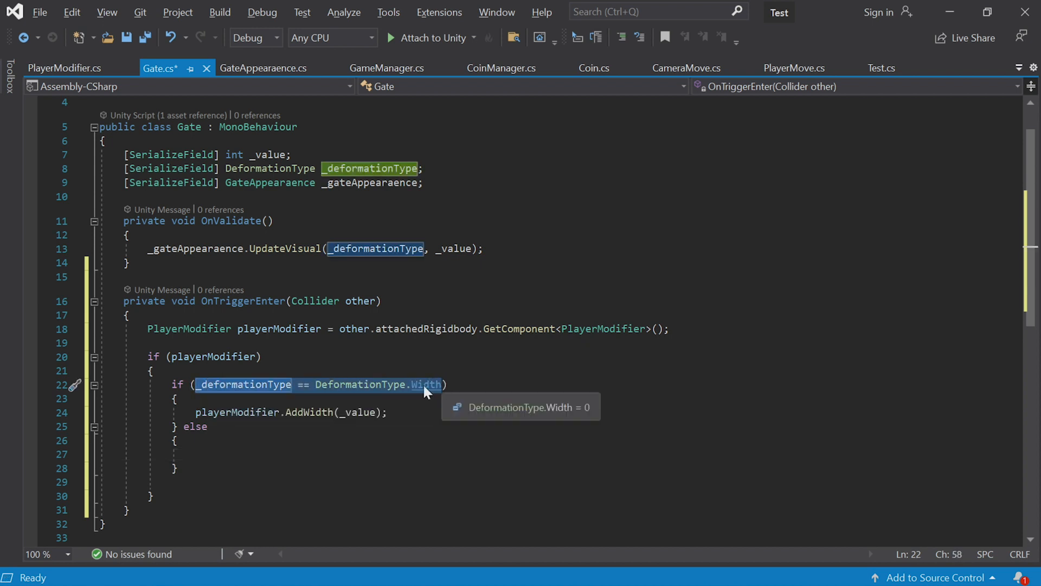
click(217, 427)
text(if ()
key(ctrl+v)
key(ctrl+BackSpace)
text(Height)
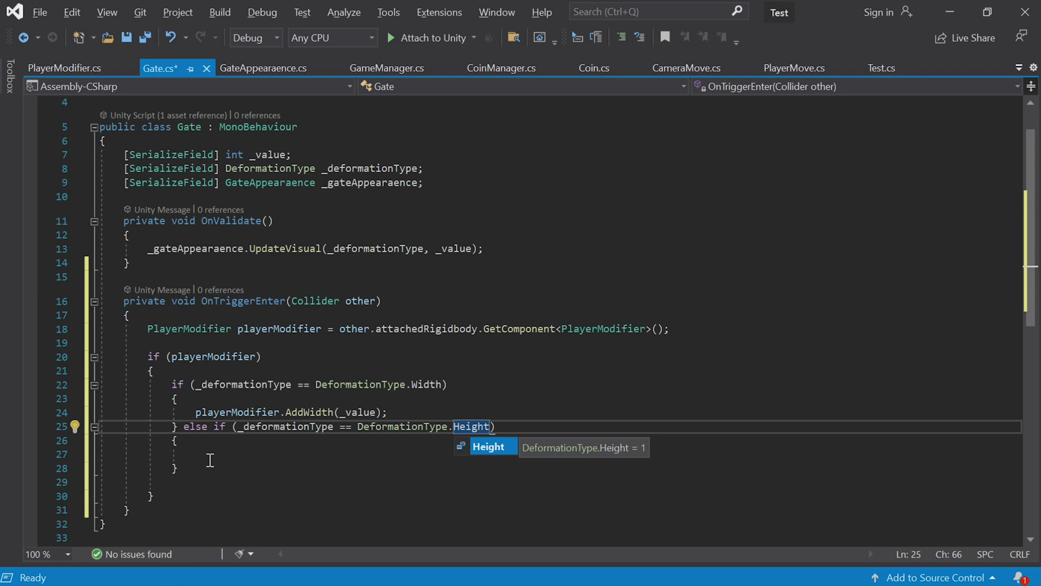
- Call playerModifier.AddHeight(_value); in the Height branch and save the Gate script
click(210, 459)
text(playerModifier.)
key(Tab)
text((_value);)
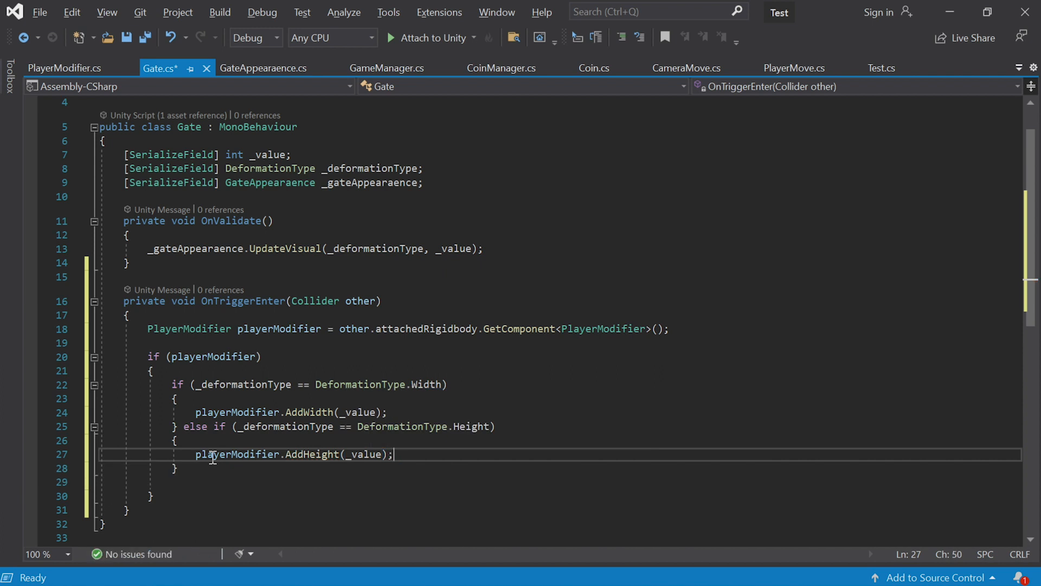
key(ctrl+s)
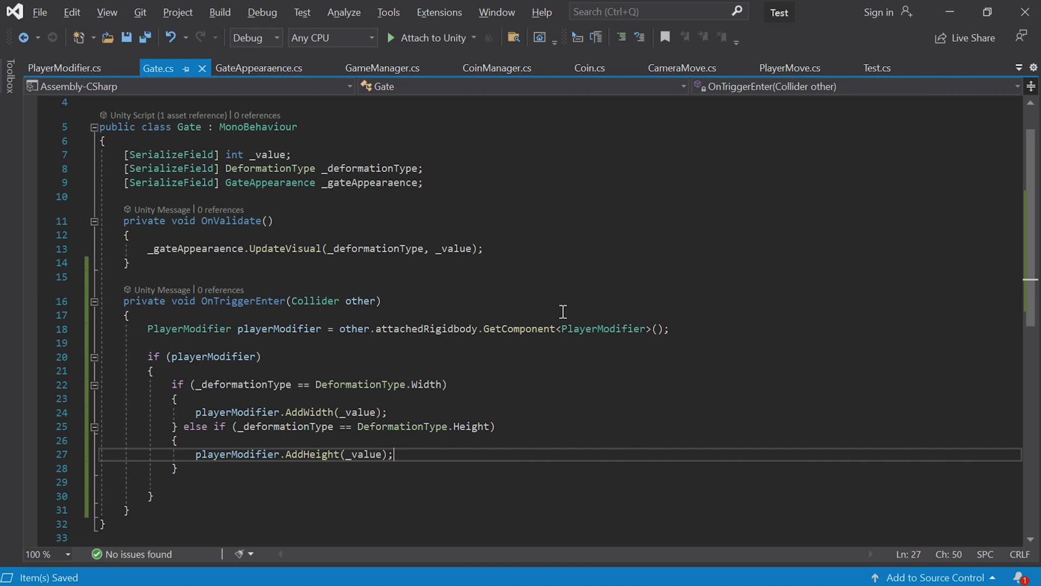
- Switch to the Unity Editor and stop the running game
key(alt+Tab)
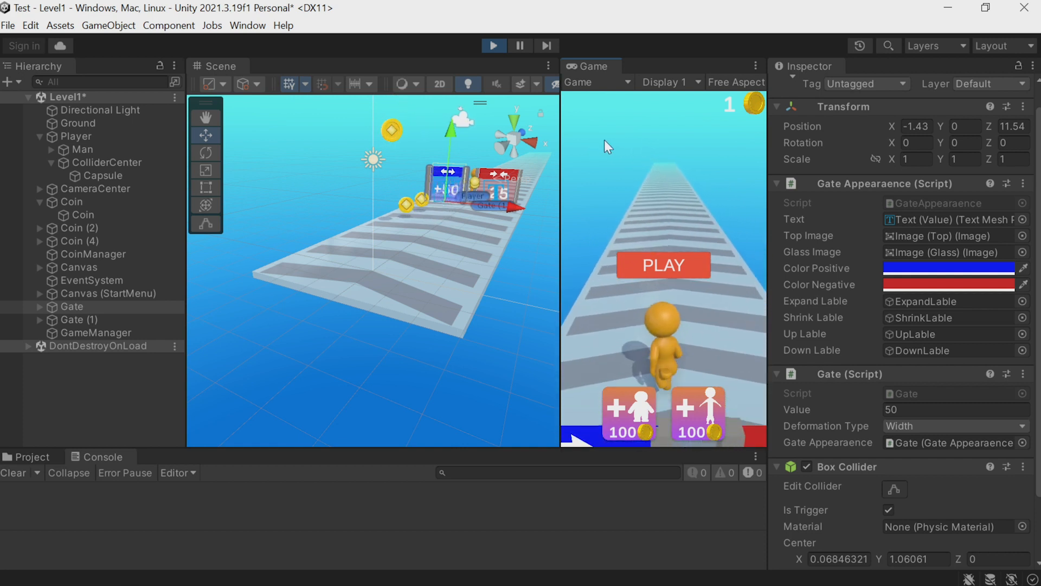
click(496, 45)
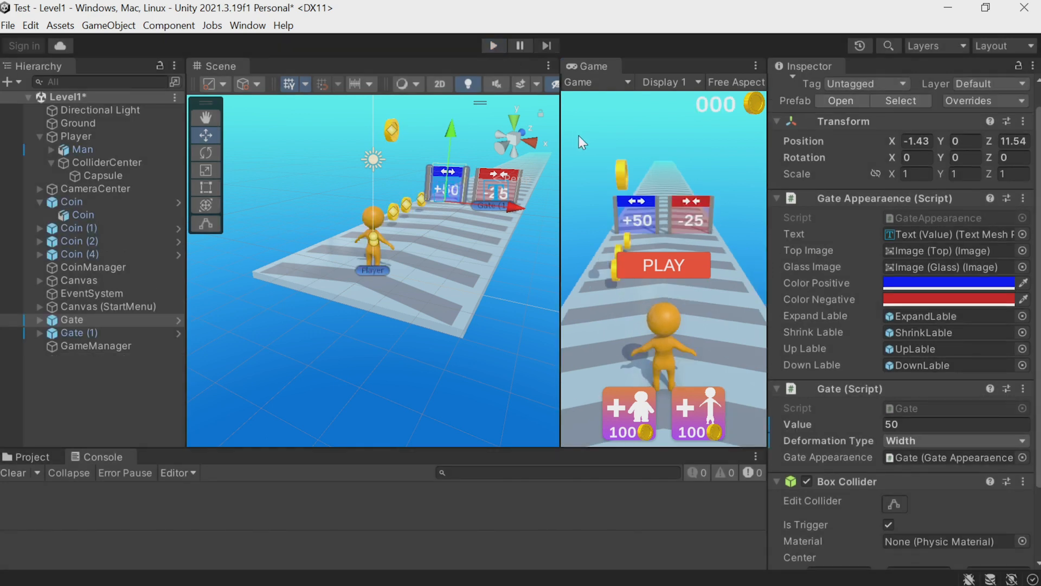
- Duplicate Gate and Gate (1) together and move the copies farther along the track to Z 16.54
right_drag(446, 283, 470, 185)
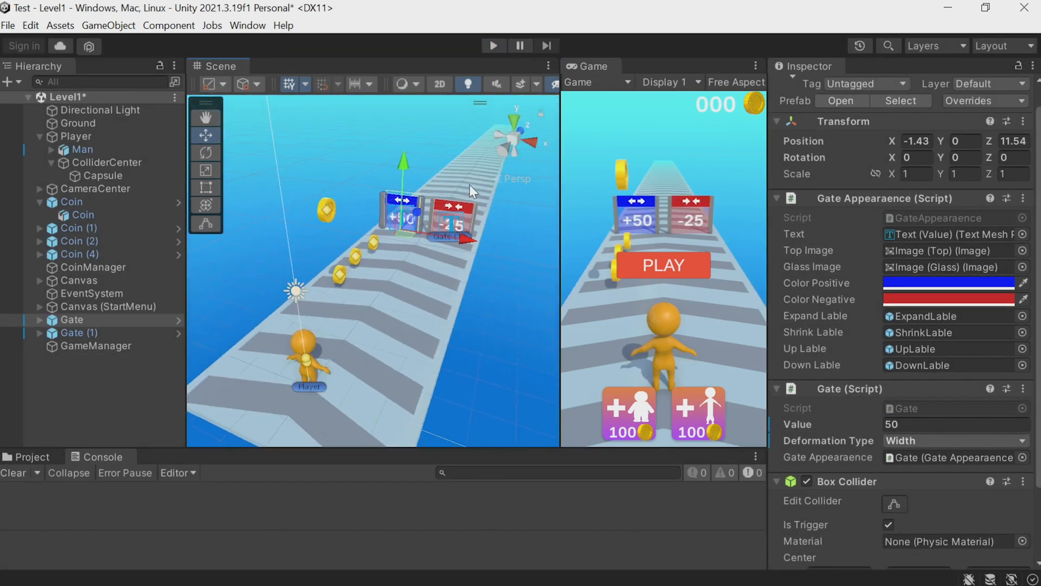
double_click(71, 320)
scroll(510, 234, down, 3)
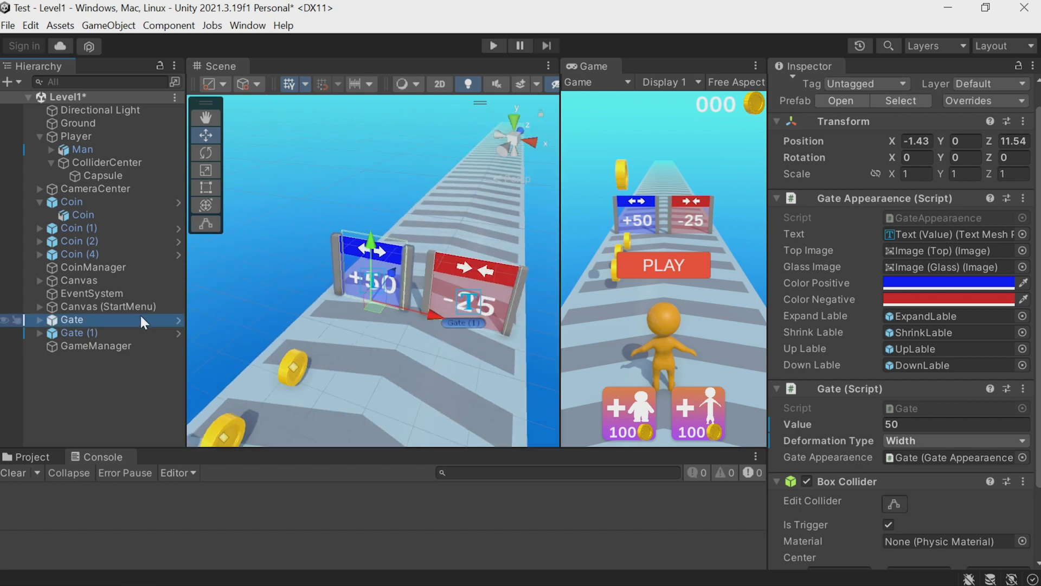
ctrl+click(88, 333)
key(ctrl+d)
right_drag(378, 333, 245, 331)
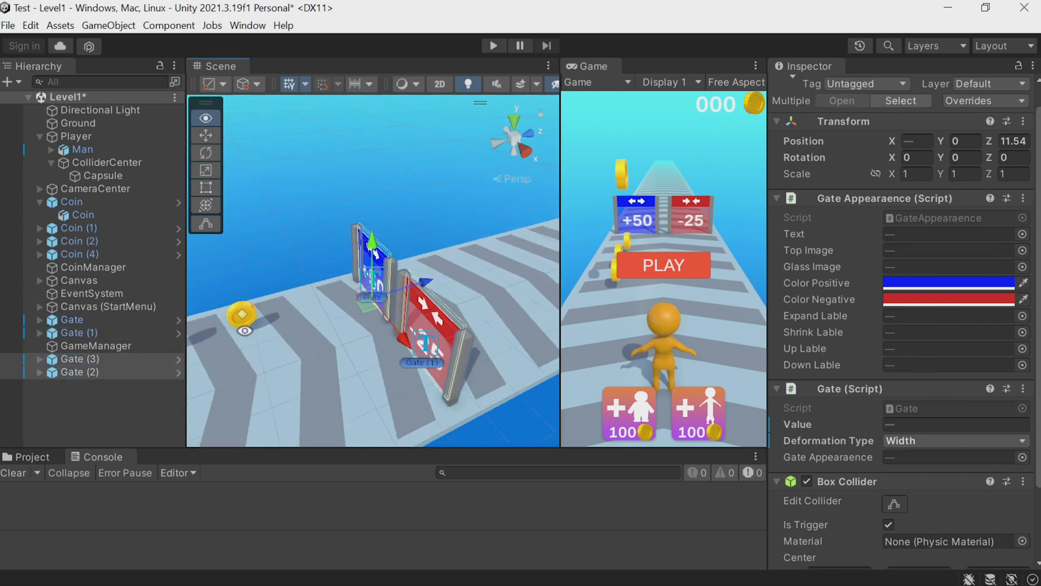
drag(425, 282, 525, 255)
scroll(518, 255, down, 5)
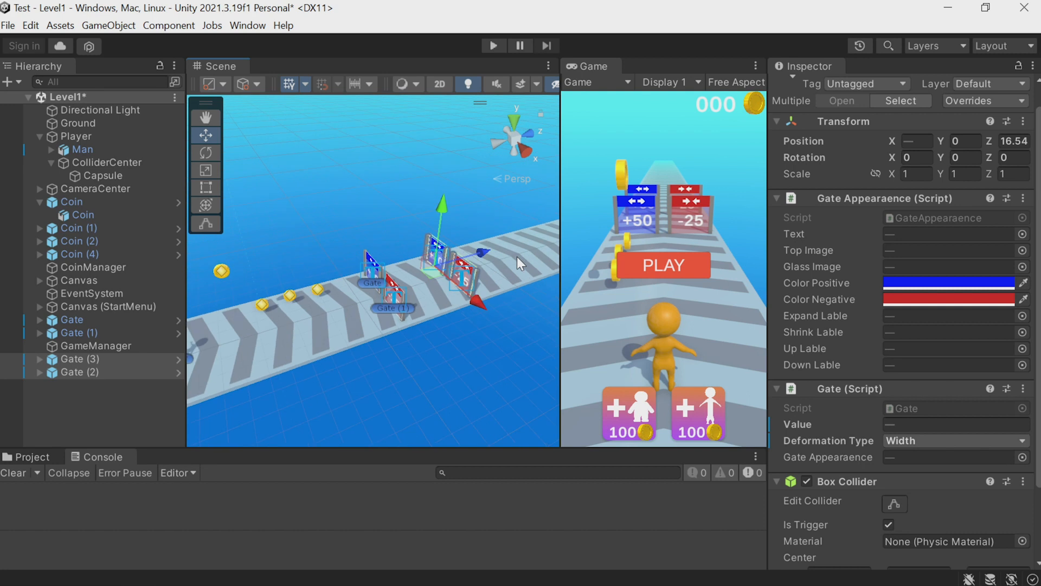
- Duplicate the gate pair three more times, spacing the copies along the track at Z 22.82, about 30.7 and 37.53
key(ctrl+d)
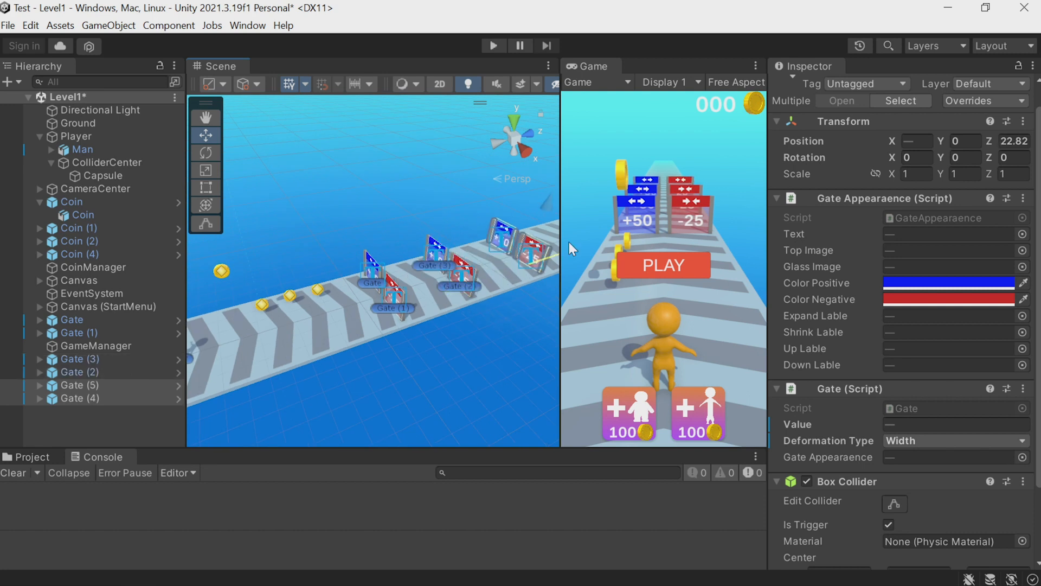
key(ctrl+d)
drag(536, 235, 603, 216)
mouse_move(478, 270)
middle_down()
mouse_move(461, 275)
mouse_move(486, 274)
middle_up()
key(ctrl+d)
drag(546, 260, 545, 261)
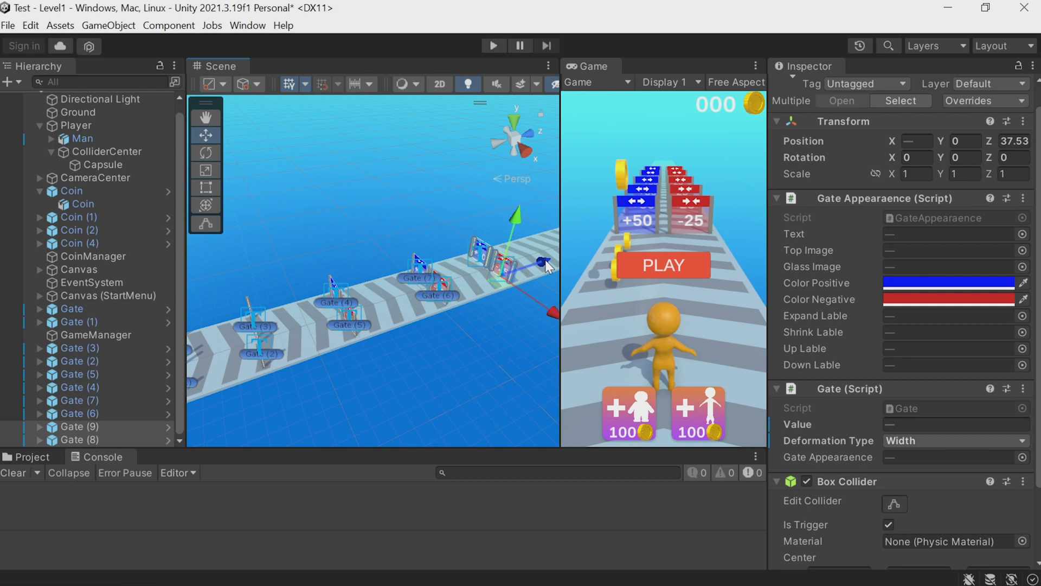
- Set the deformation type of Gate (7), Gate (5) and Gate (2) to Height, and set Gate (8)'s value to 100
scroll(425, 337, up, 6)
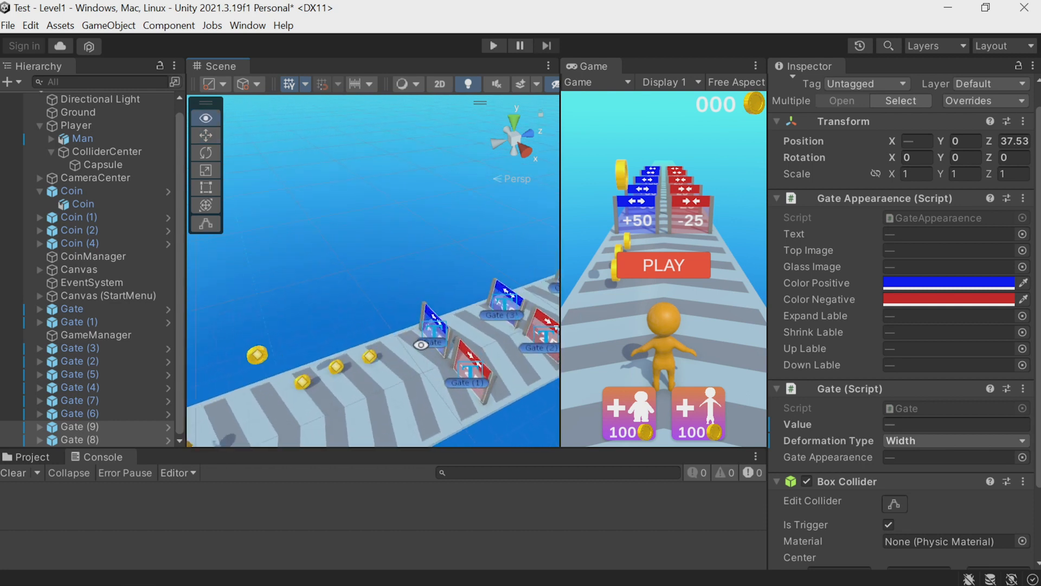
alt+drag(454, 349, 640, 315)
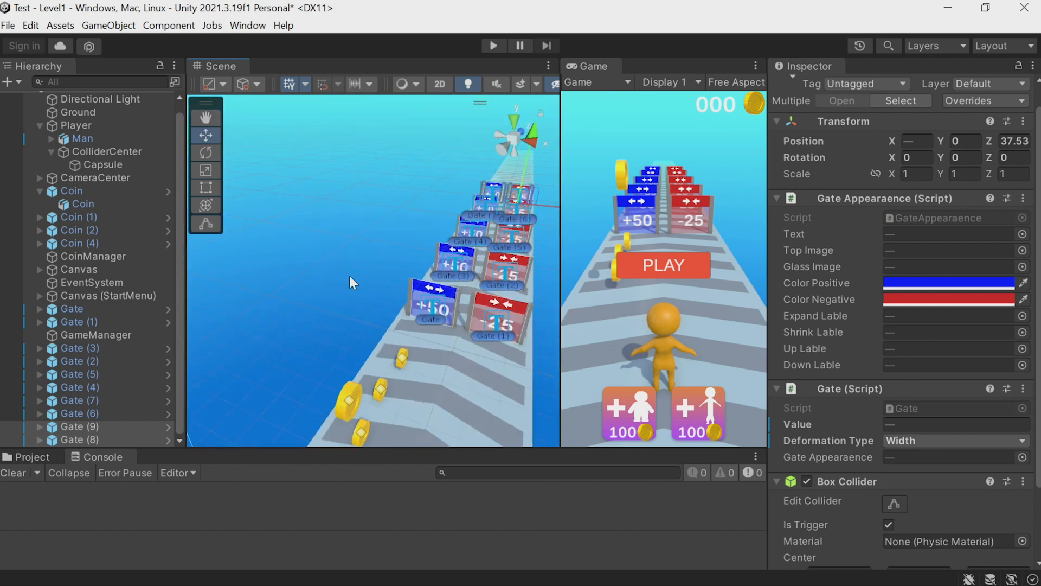
middle_drag(350, 275, 233, 402)
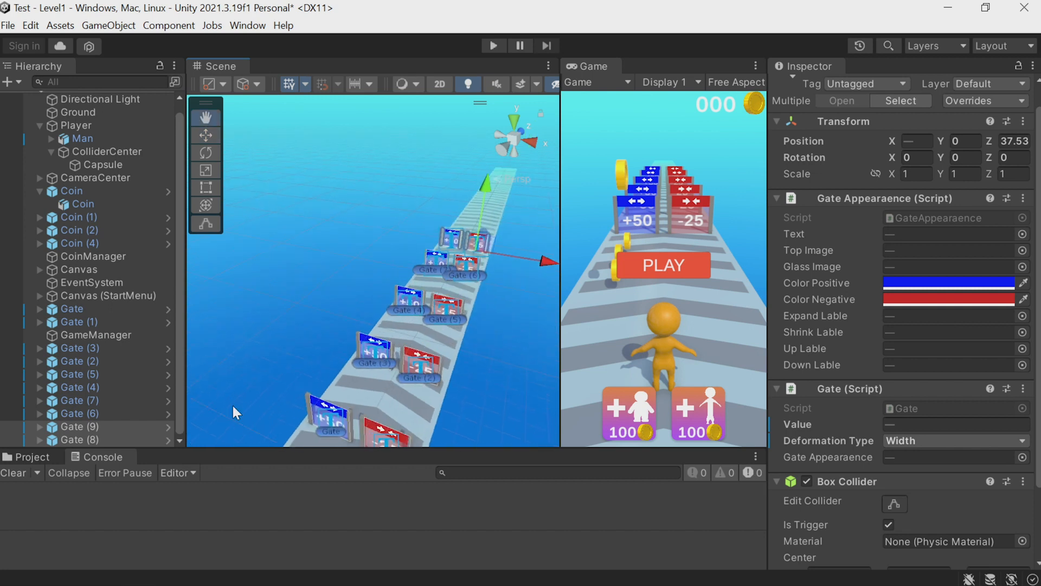
click(73, 401)
click(921, 475)
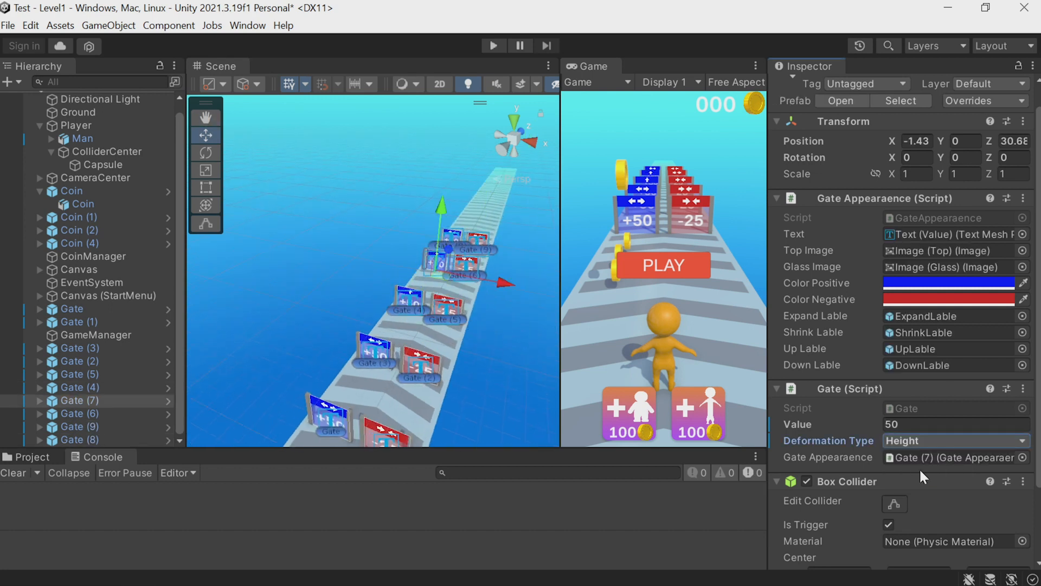
click(489, 247)
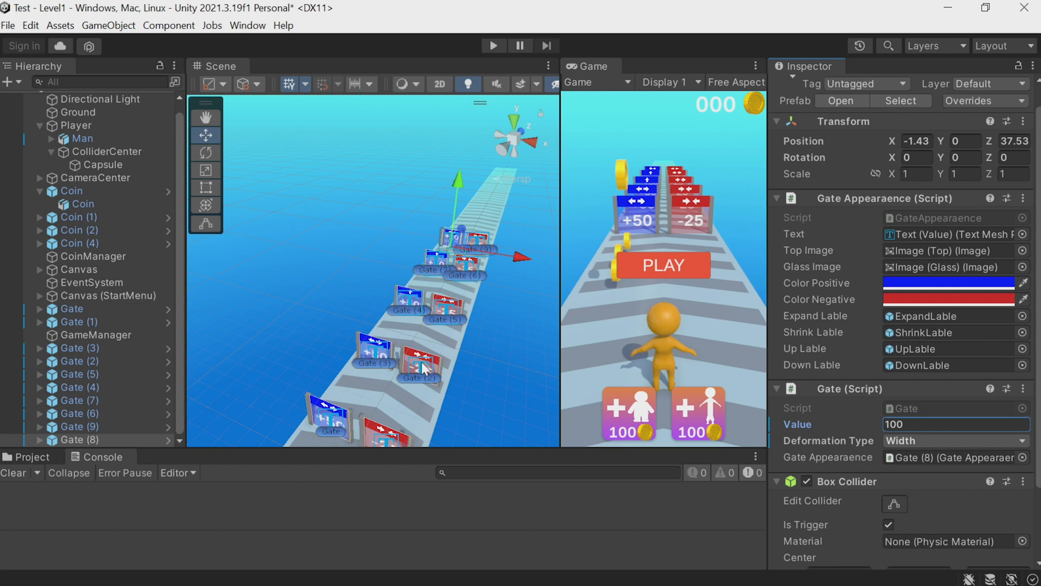
click(449, 312)
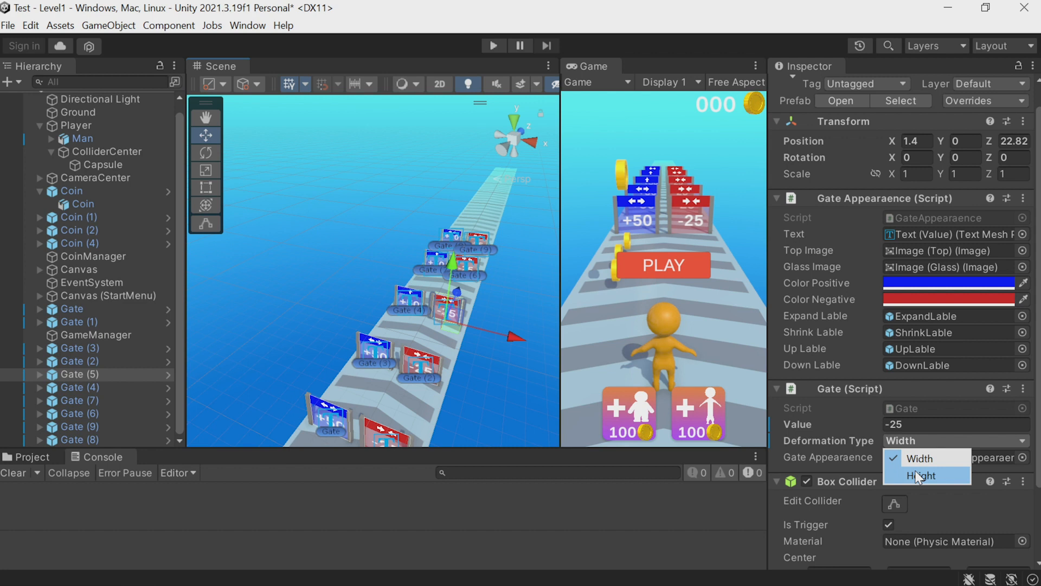
click(430, 373)
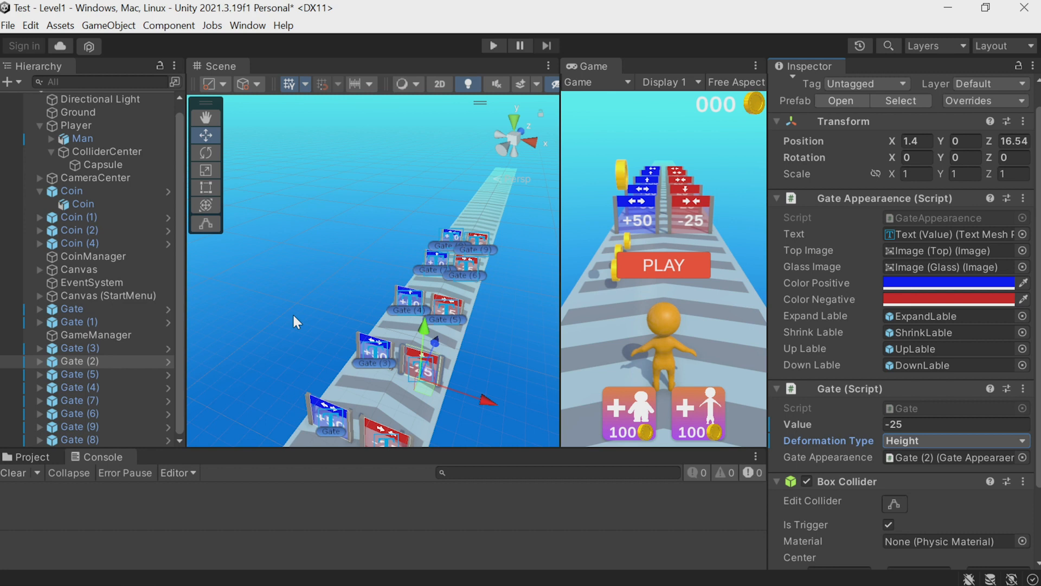
- Run the game and start the level from its start menu to test the gates
click(494, 46)
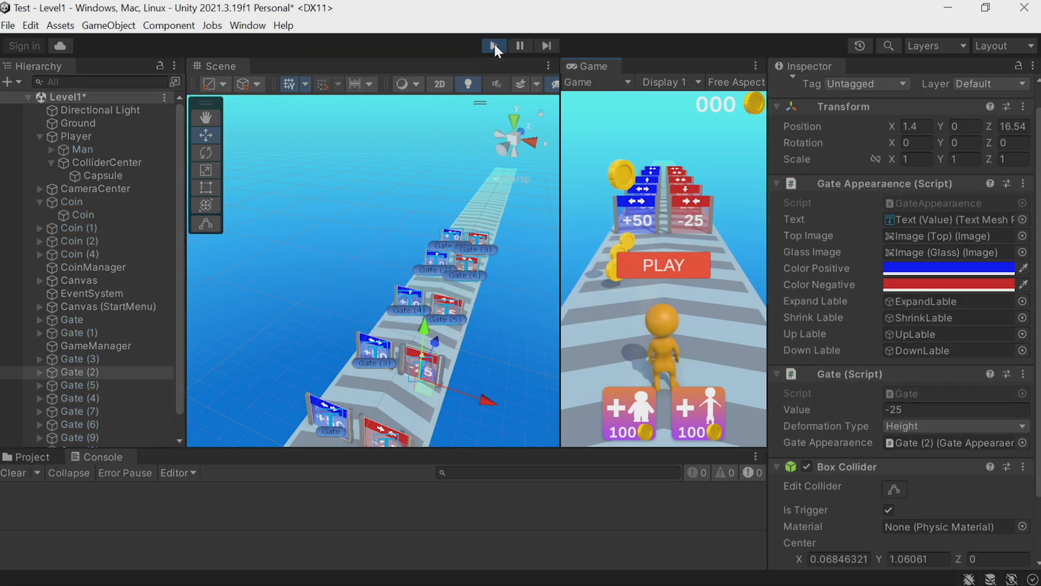
click(664, 267)
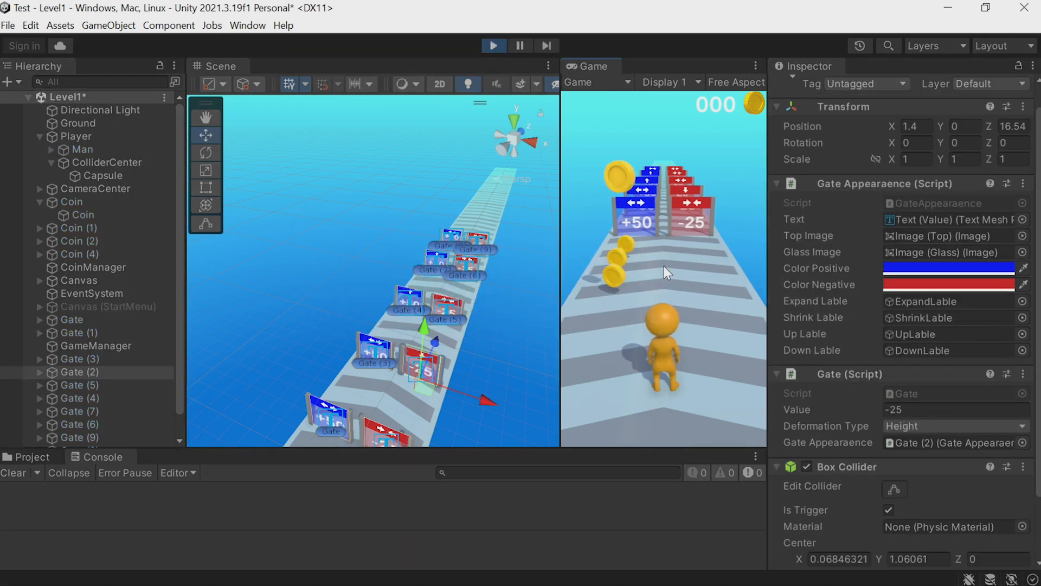